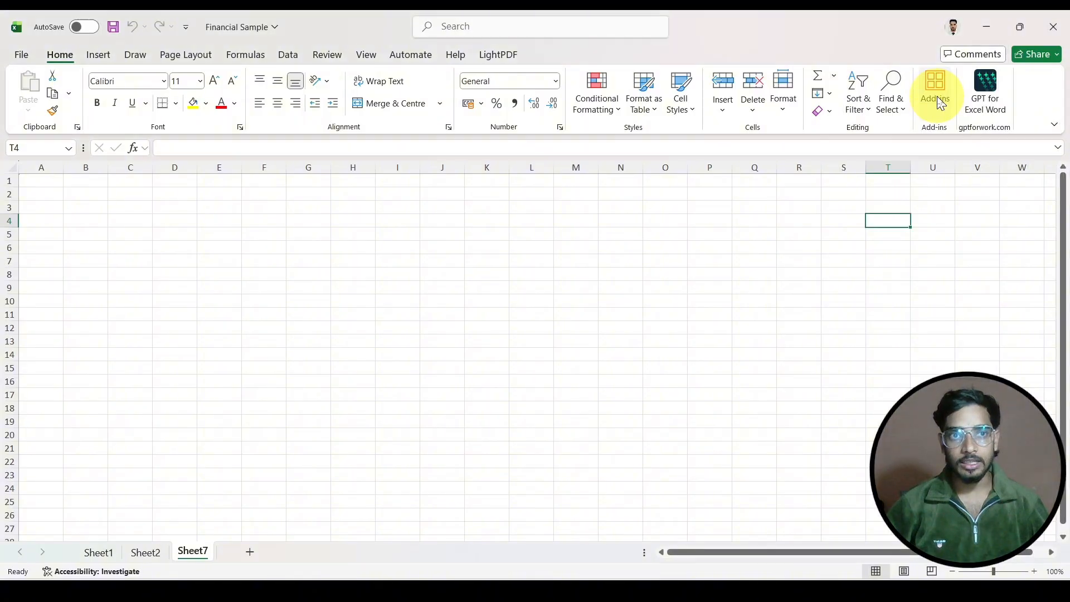
Step: Browse the popular add-ins offered for the workbook and open the GPT for Excel Word assistant
click(941, 103)
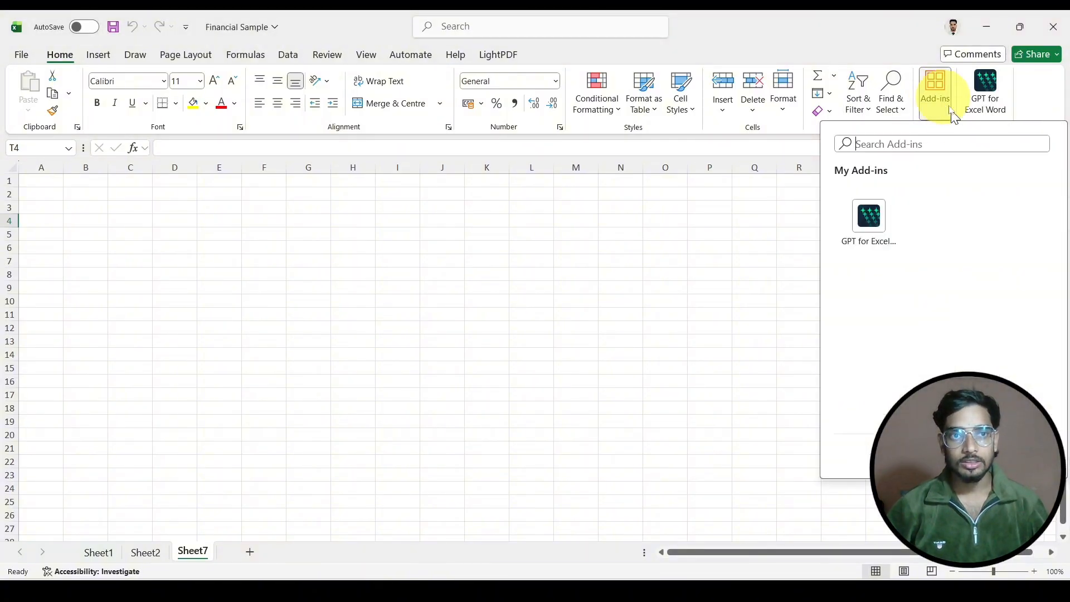
click(940, 107)
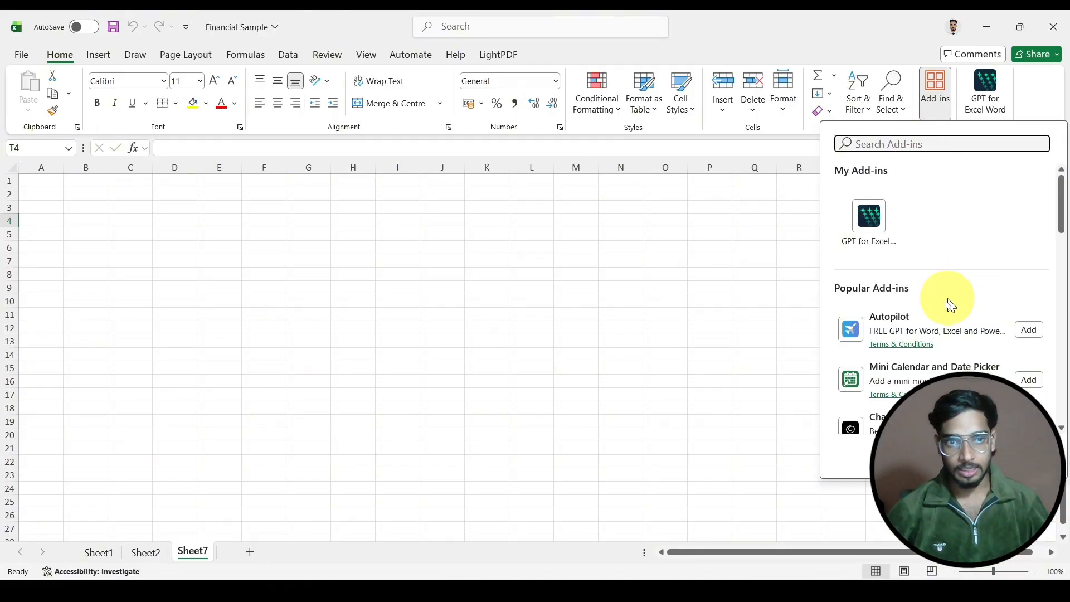
scroll(934, 345, down, 5)
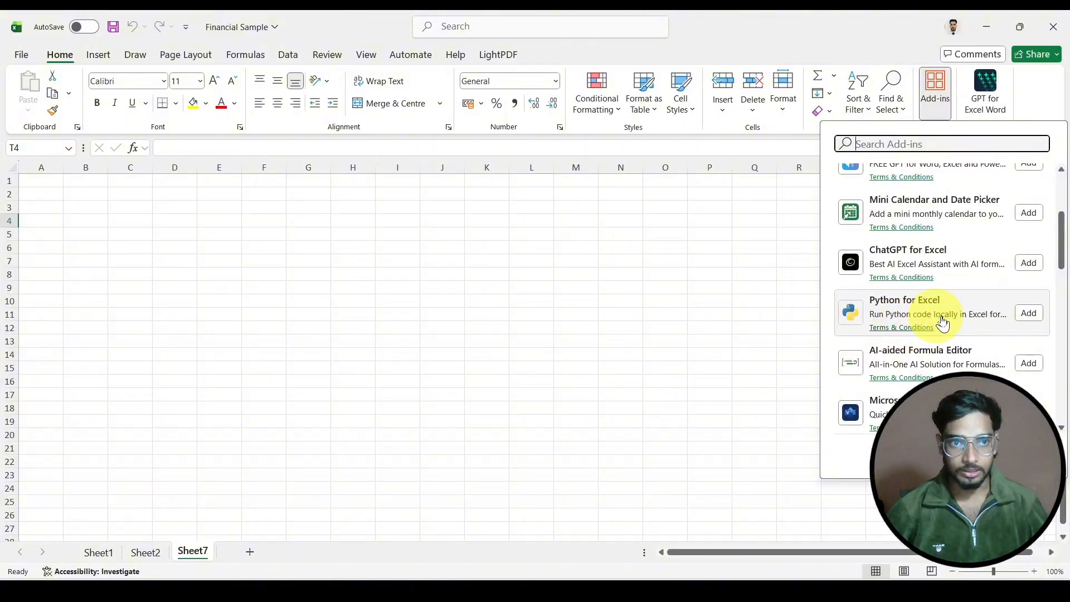
scroll(934, 367, down, 10)
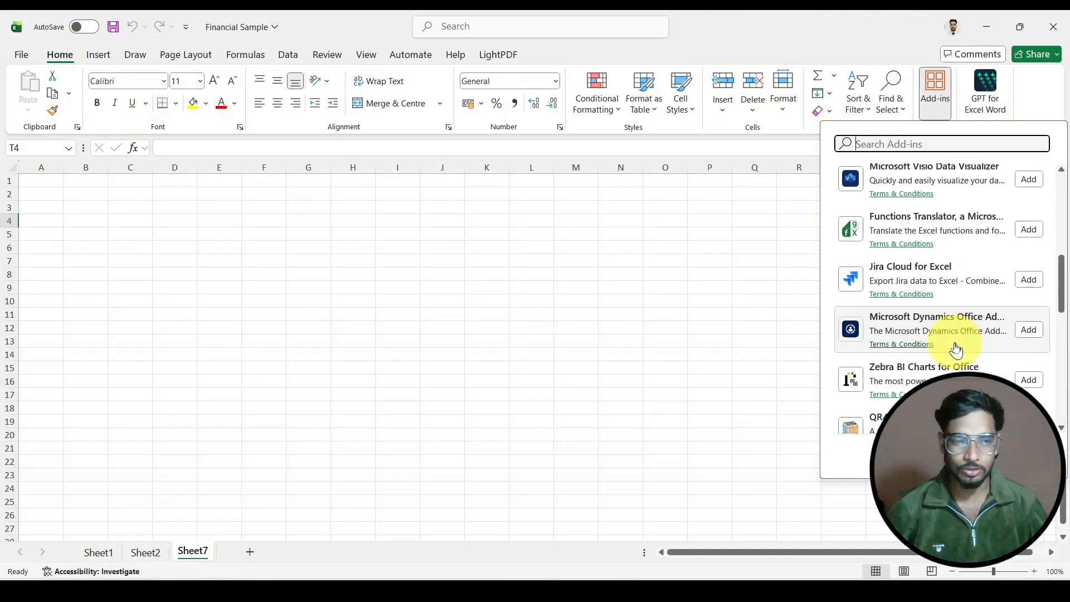
scroll(975, 332, down, 10)
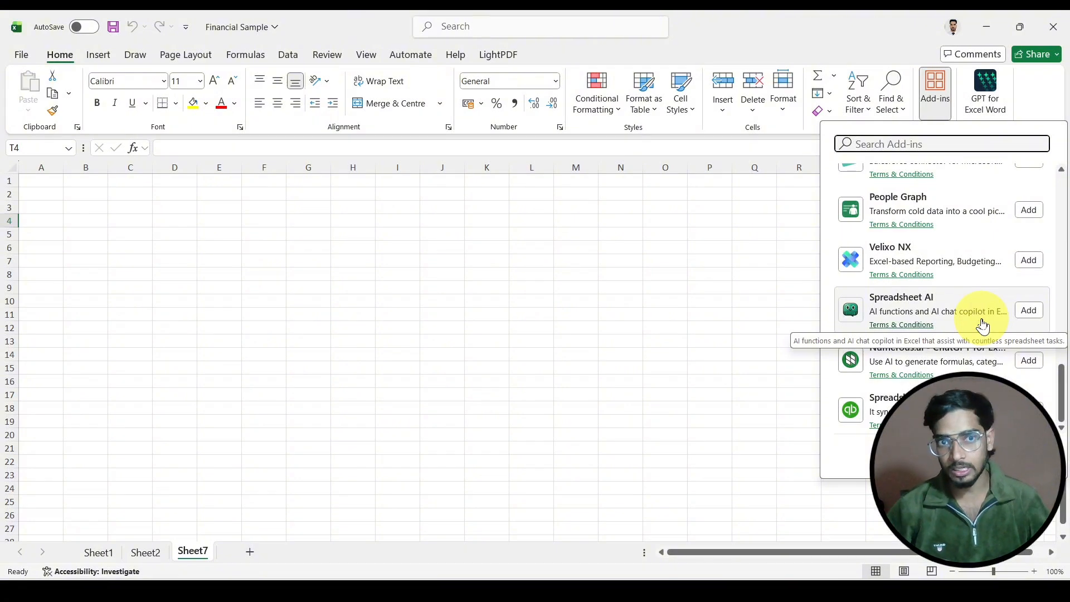
scroll(984, 323, up, 8)
scroll(990, 313, up, 10)
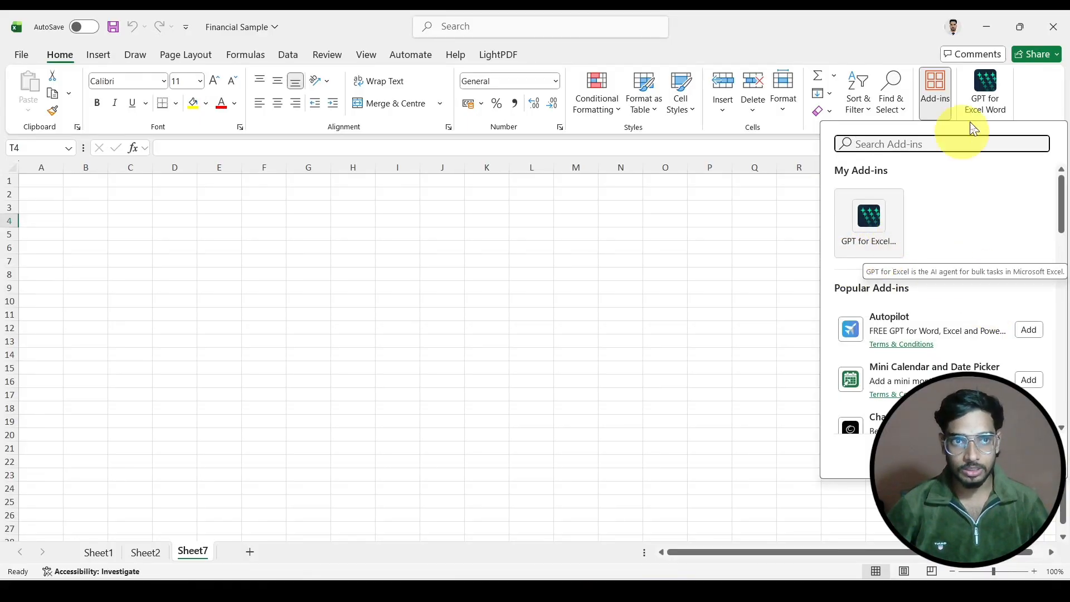
click(1043, 106)
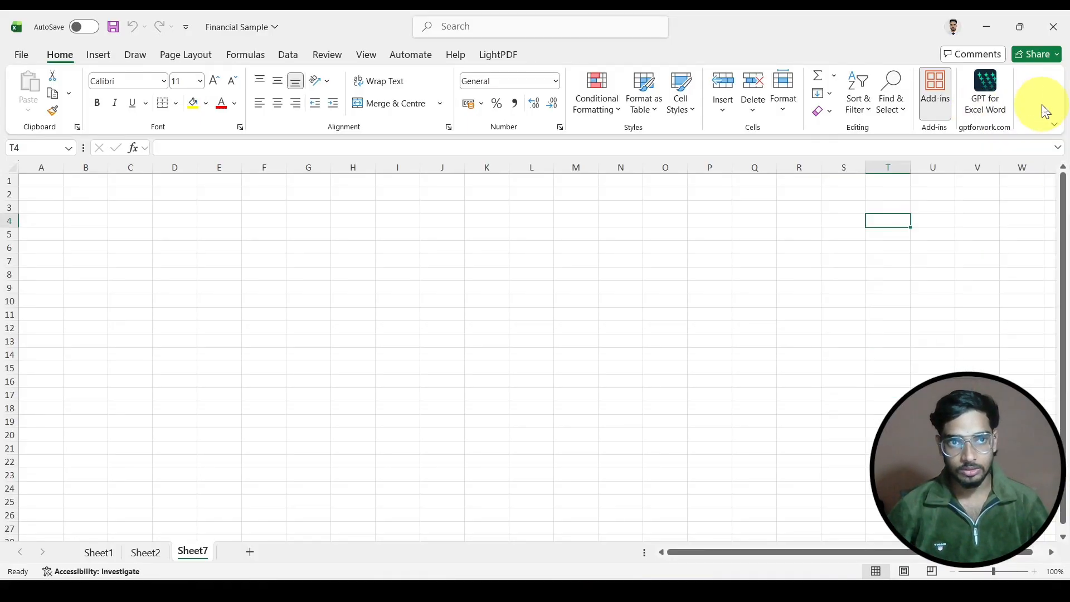
click(991, 93)
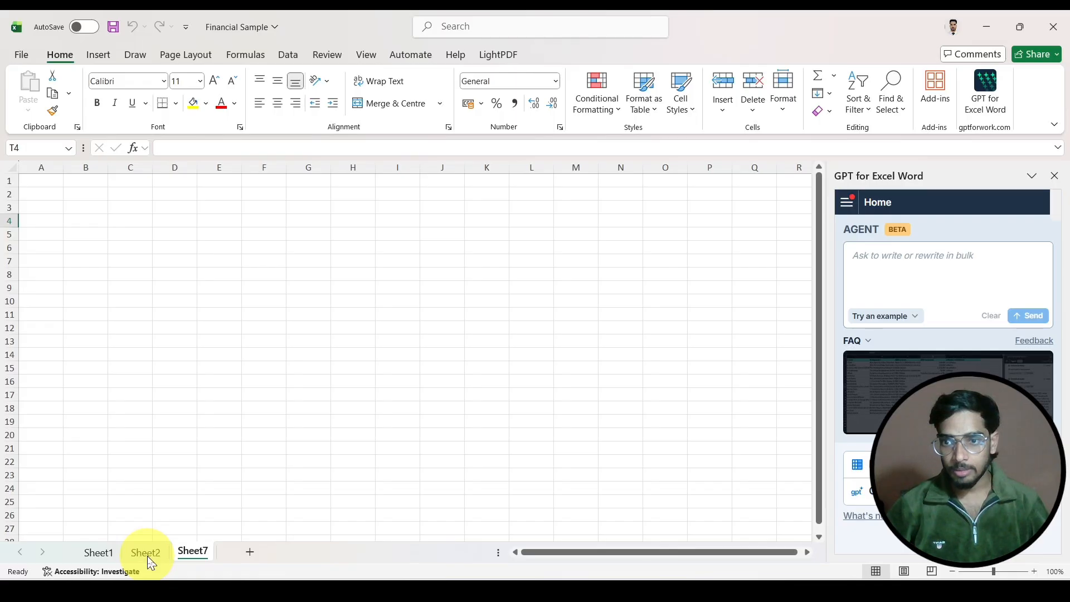
Step: Examine the All Student Data table on Sheet2, including its headers and subject marks
click(164, 562)
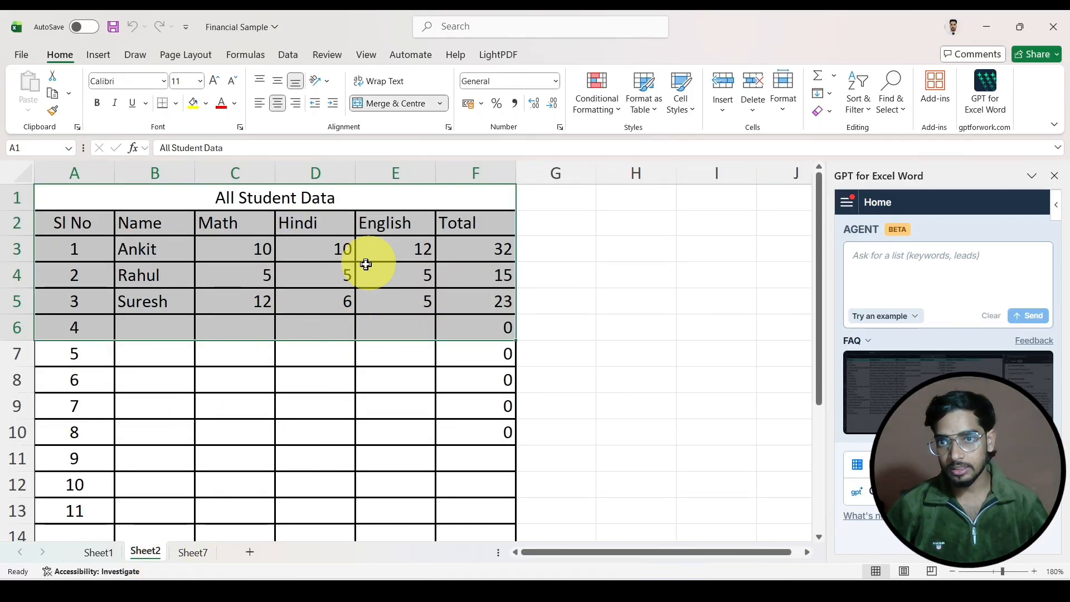
click(301, 200)
drag(308, 202, 308, 333)
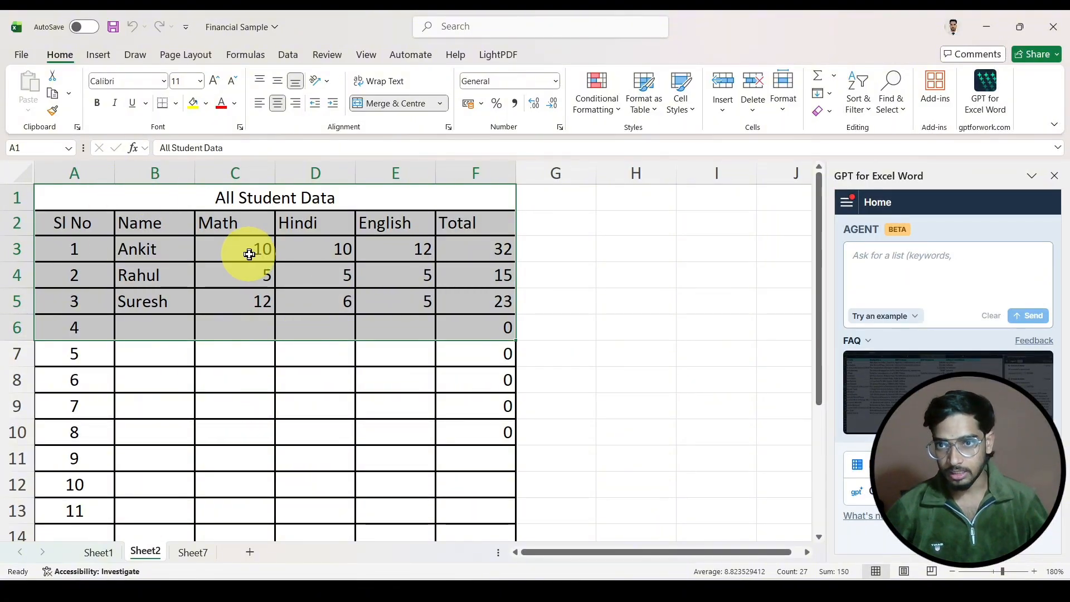
click(259, 249)
click(405, 298)
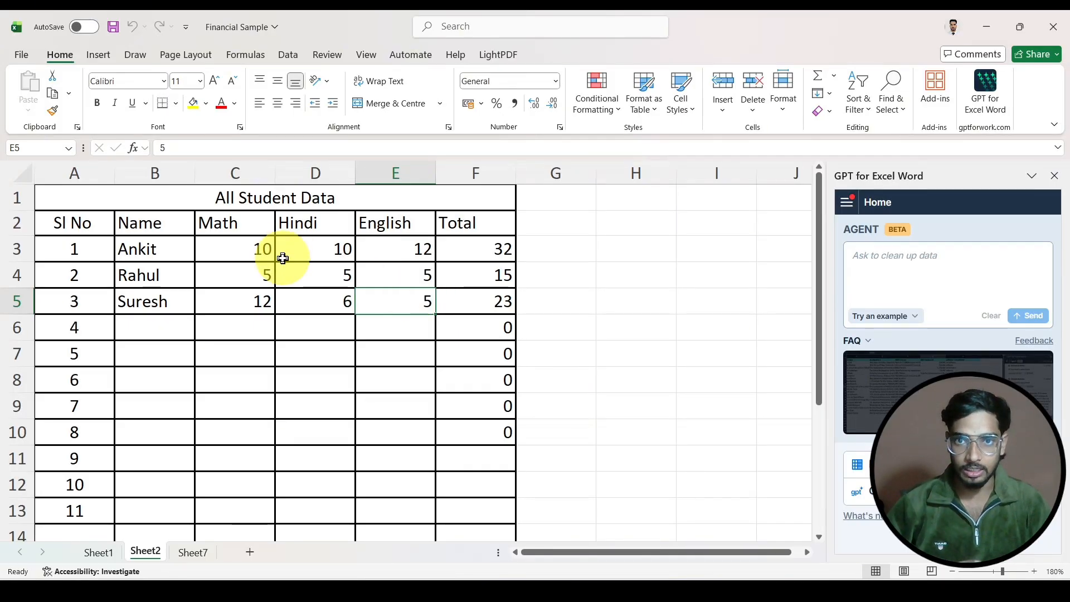
Step: With cell A1 of a blank sheet selected, write the agent prompt "Create a fornat for Student Report card, create blank format."
click(199, 552)
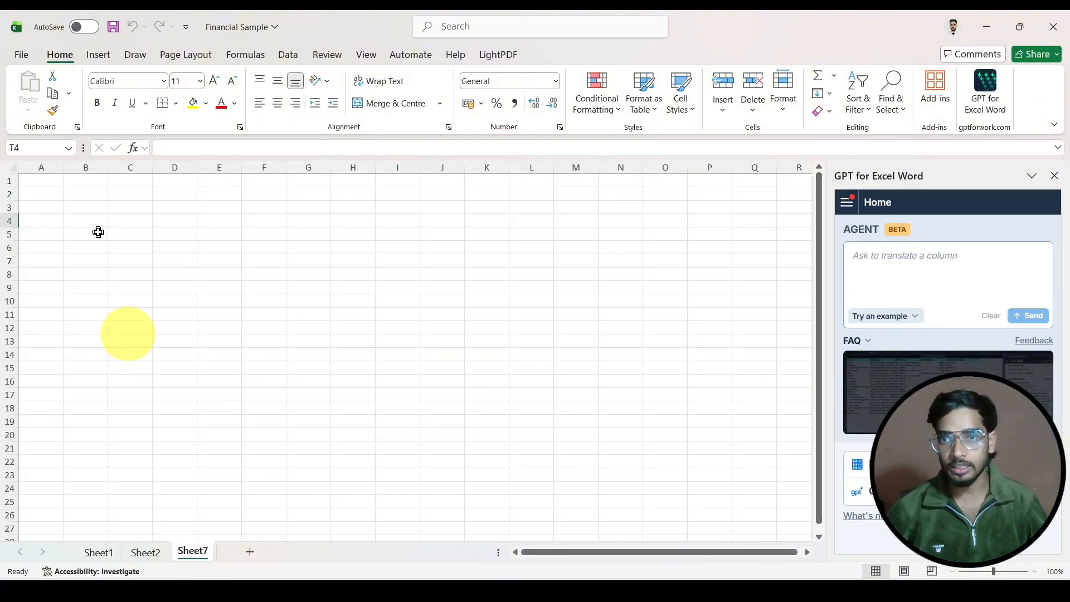
click(48, 180)
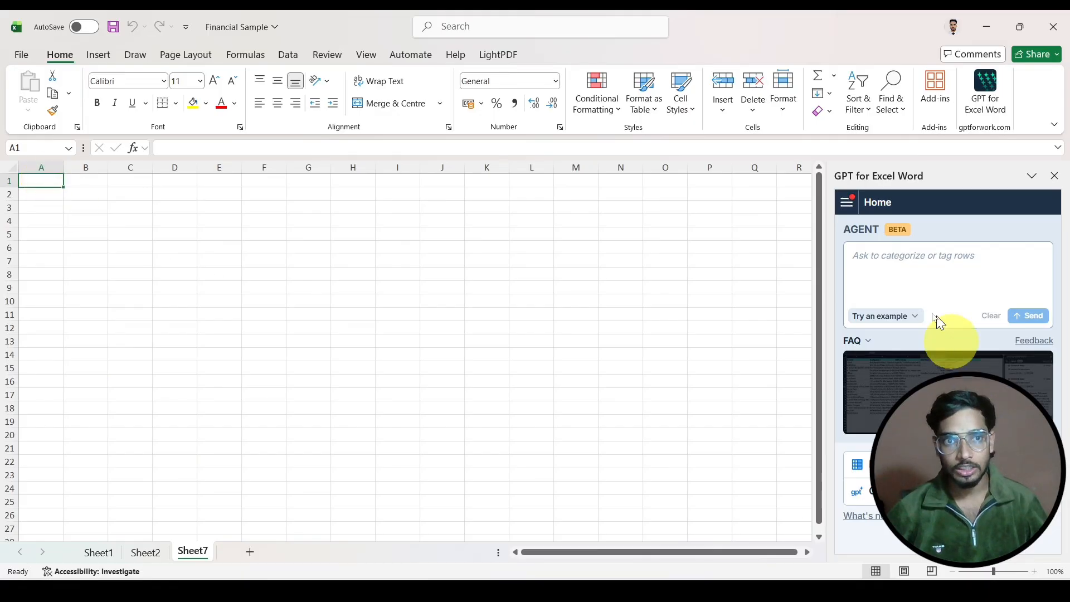
text(a)
text( fo)
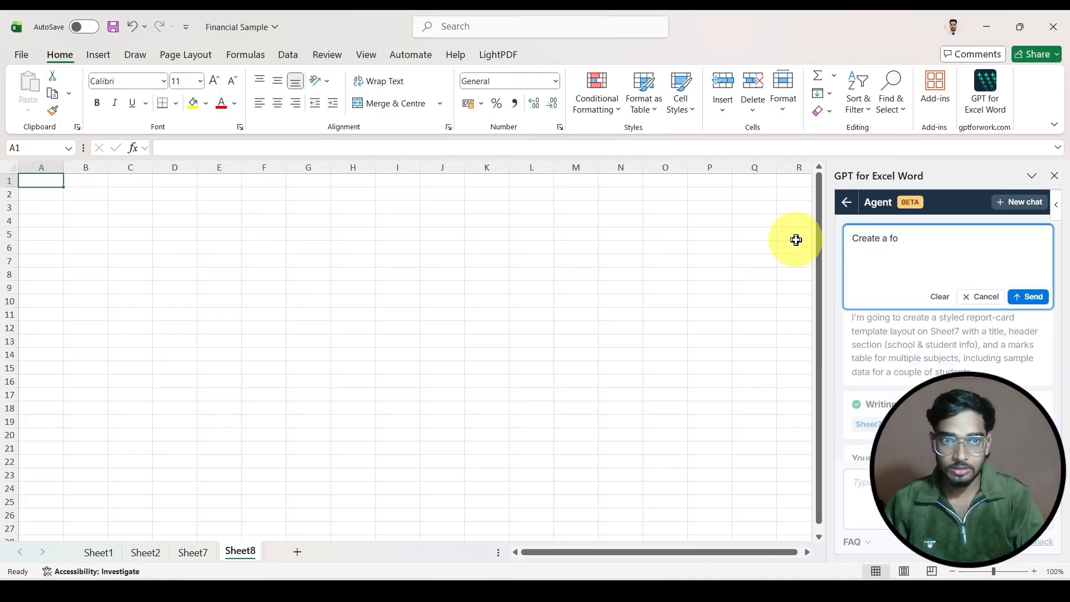
text(rnat )
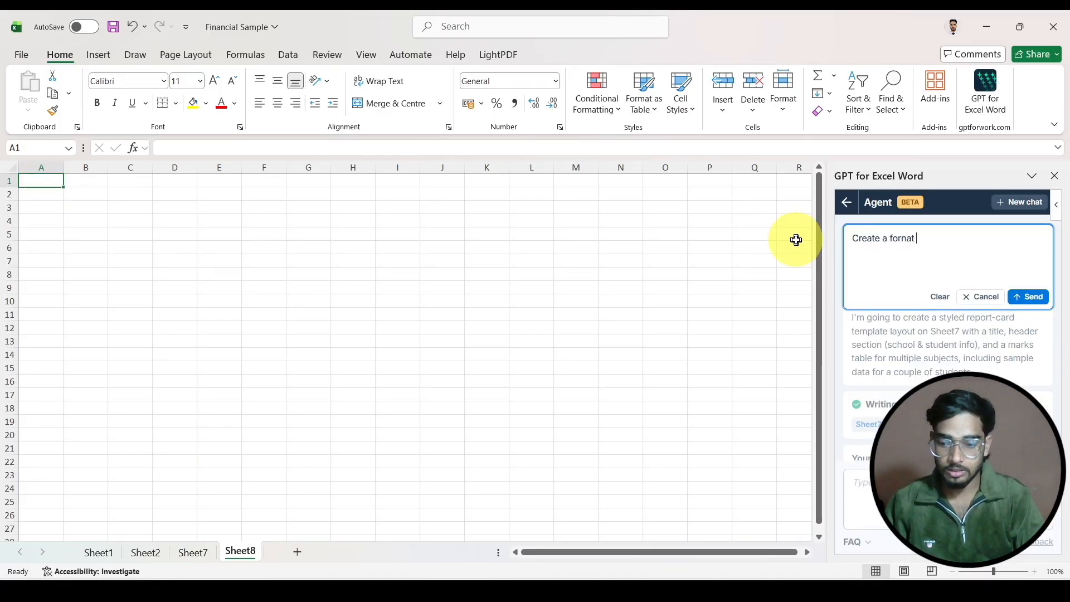
text(for Student Re)
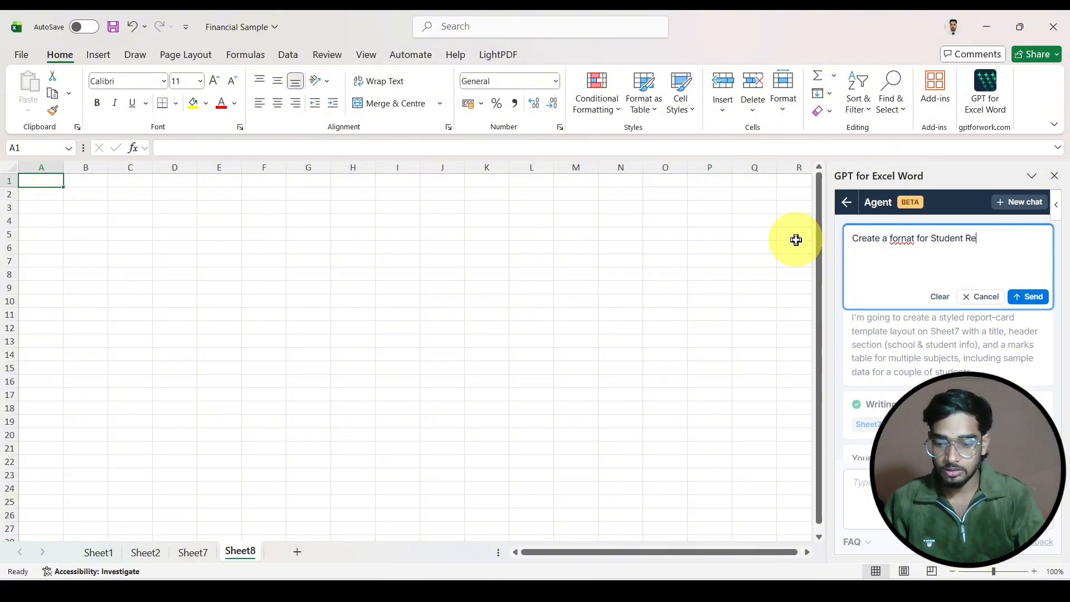
text(o)
key(BackSpace)
text(p)
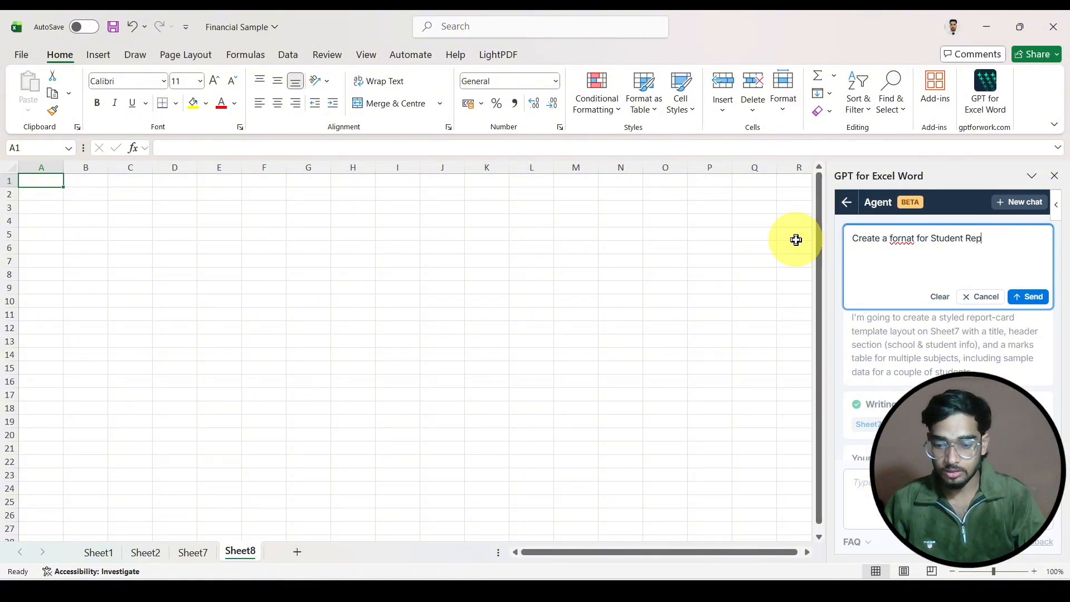
text(ort car)
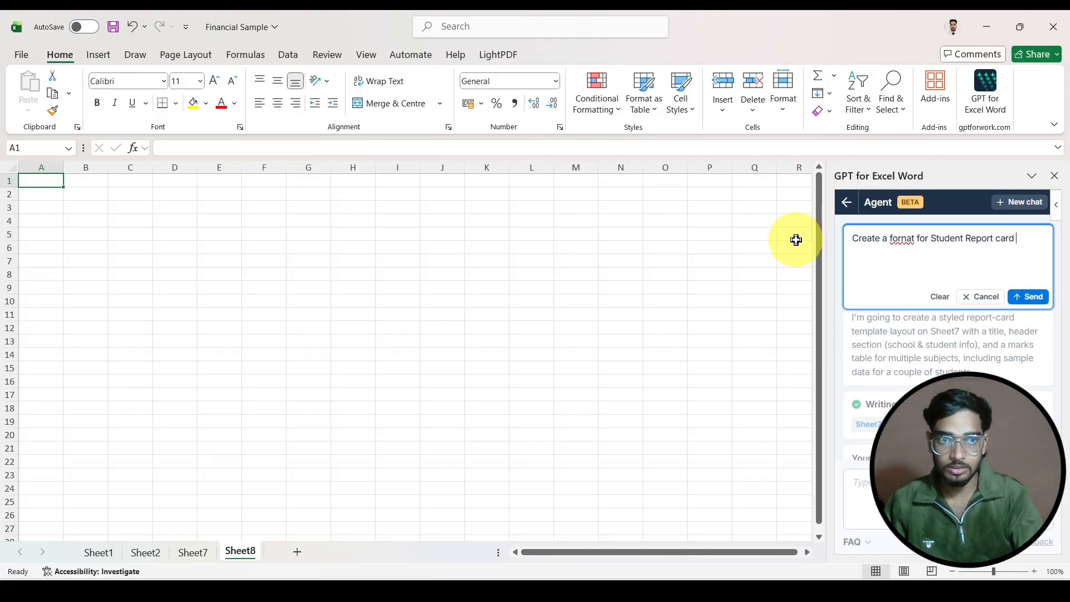
text(d, cr)
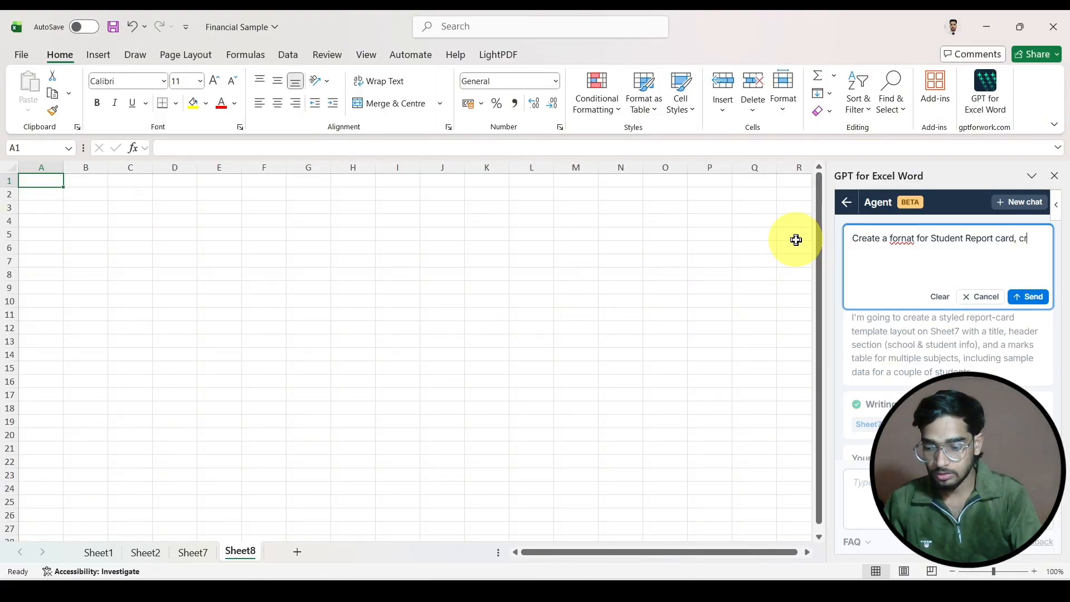
text(eate blacnk)
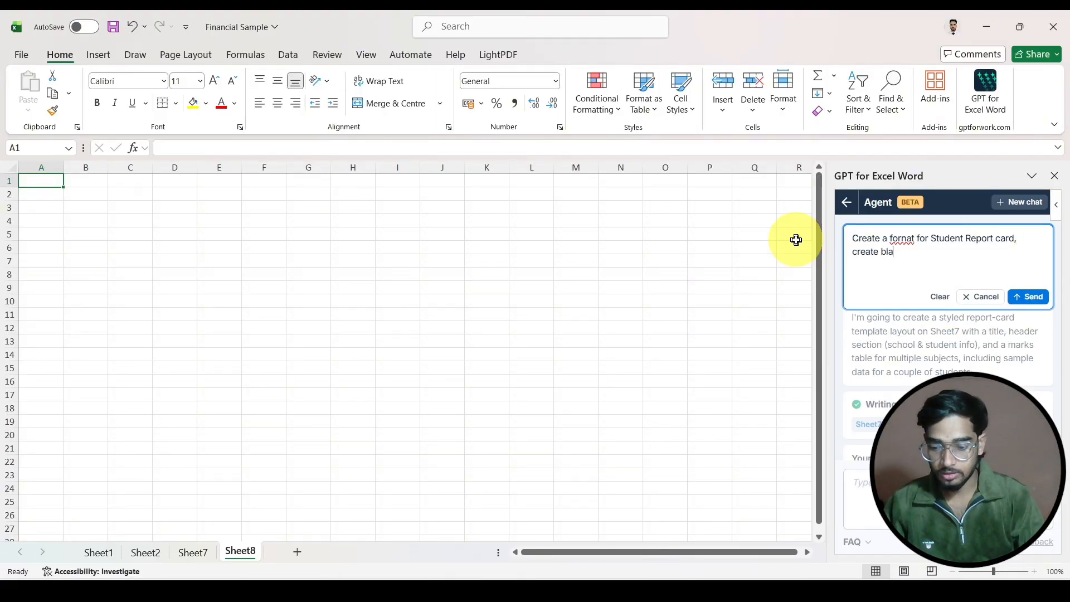
key(BackSpace)
key(BackSpace)
key(BackSpace)
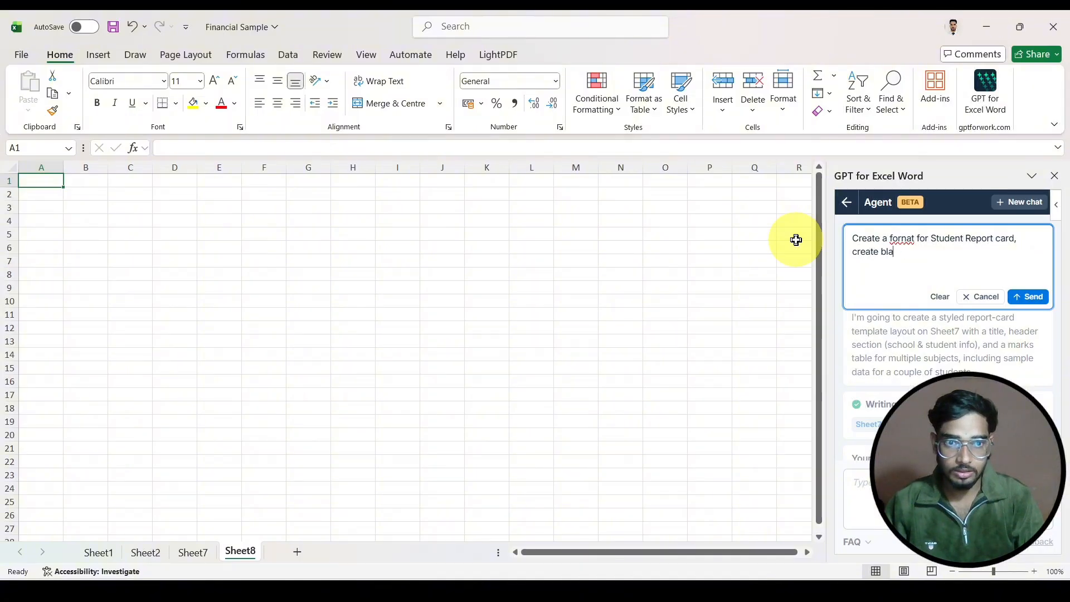
text(nk forma)
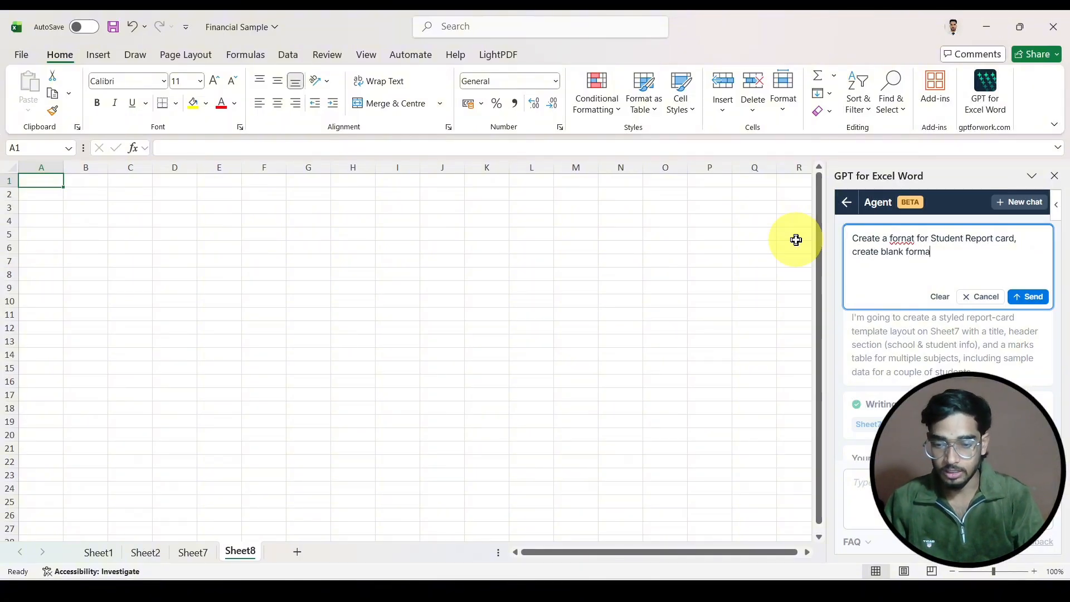
text(t.)
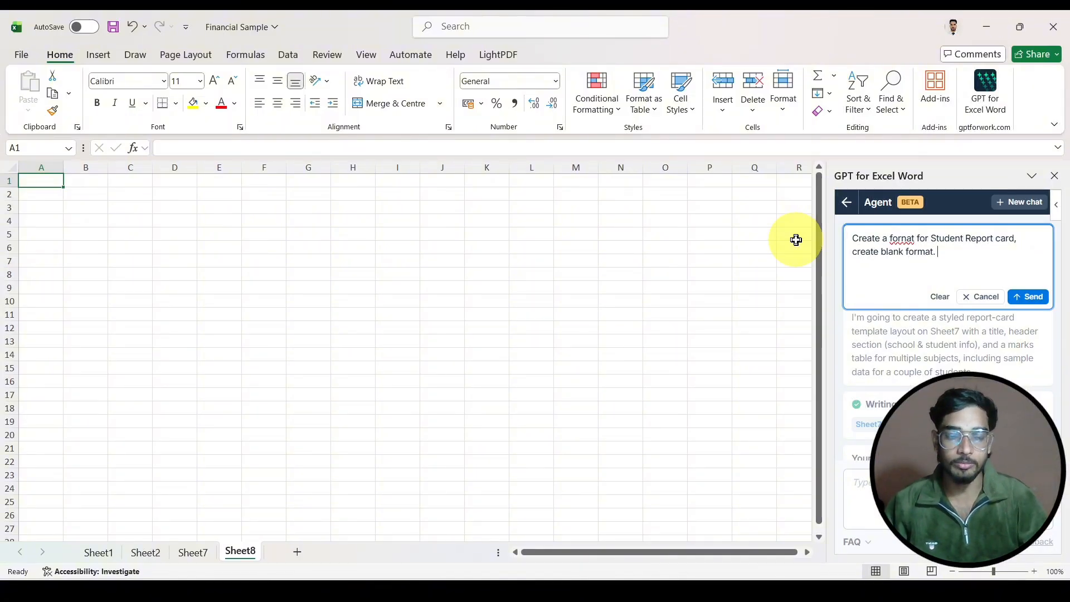
Step: Correct the misspelled word "fornat" to "format" in the agent prompt and send the request
click(909, 237)
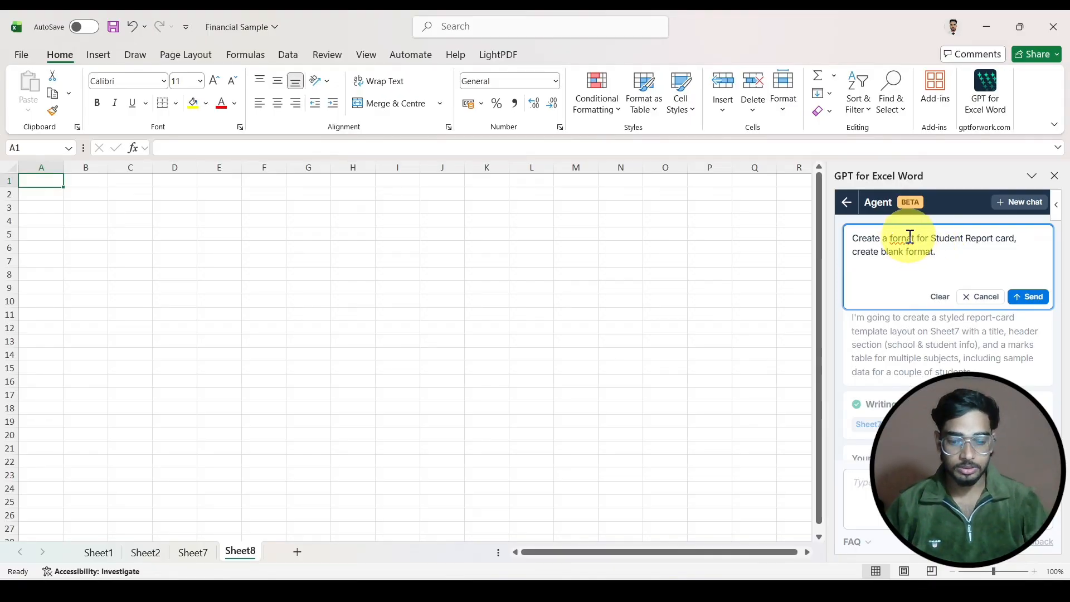
key(BackSpace)
text(nm)
key(BackSpace)
text(m)
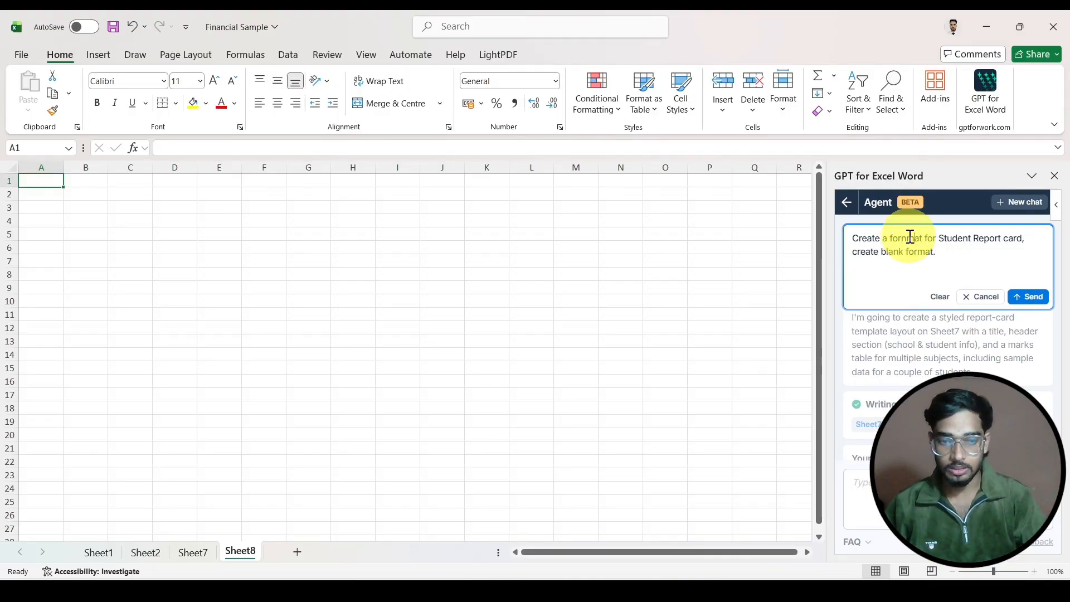
key(BackSpace)
key(BackSpace)
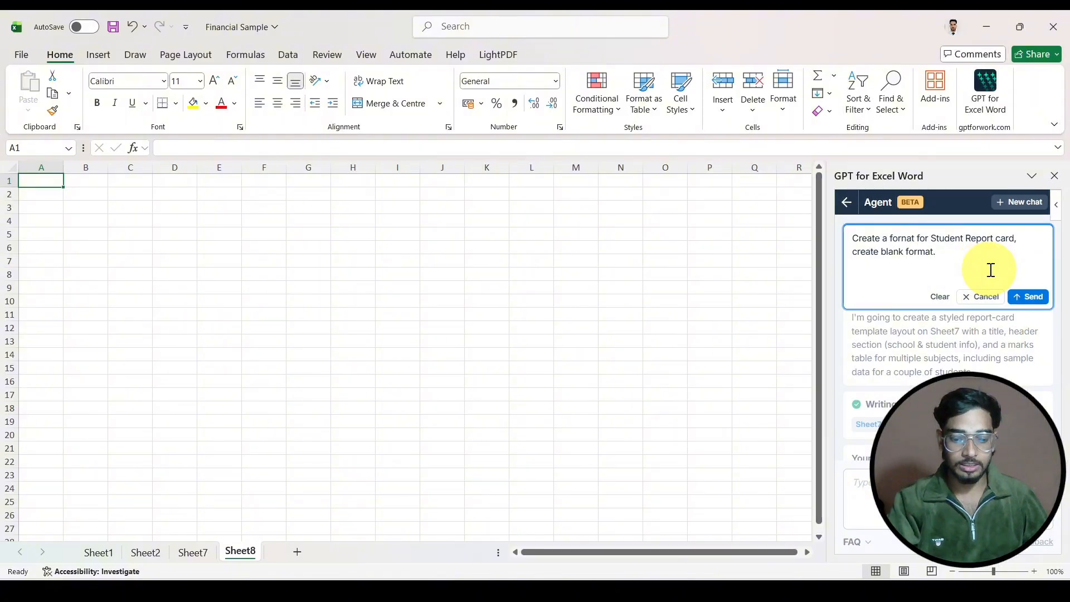
text(m)
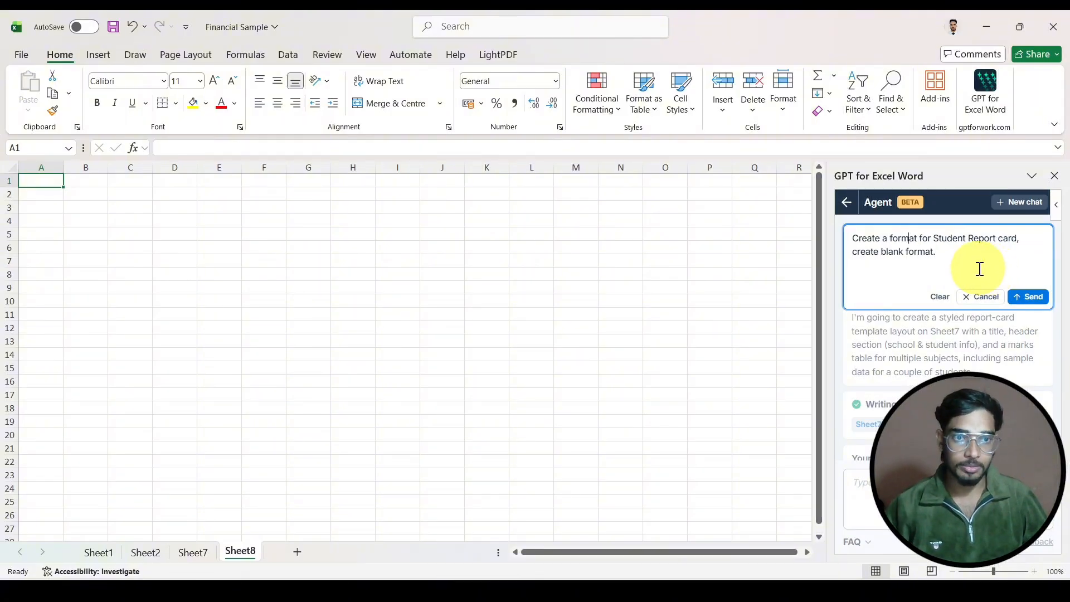
click(1027, 297)
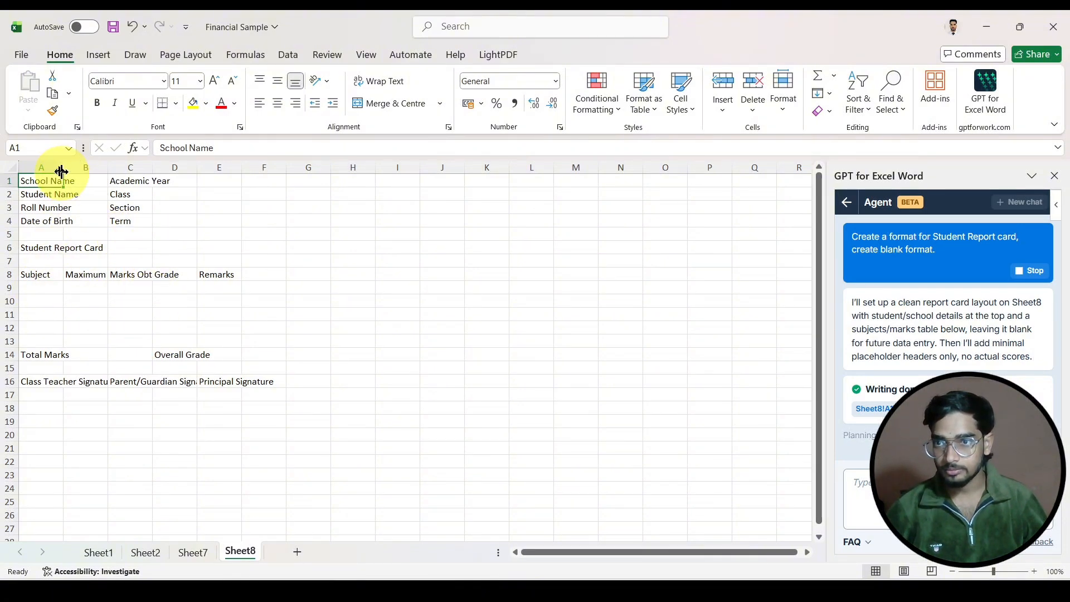
Step: Autofit column A of the generated report card on Sheet8 to its contents
drag(61, 166, 60, 166)
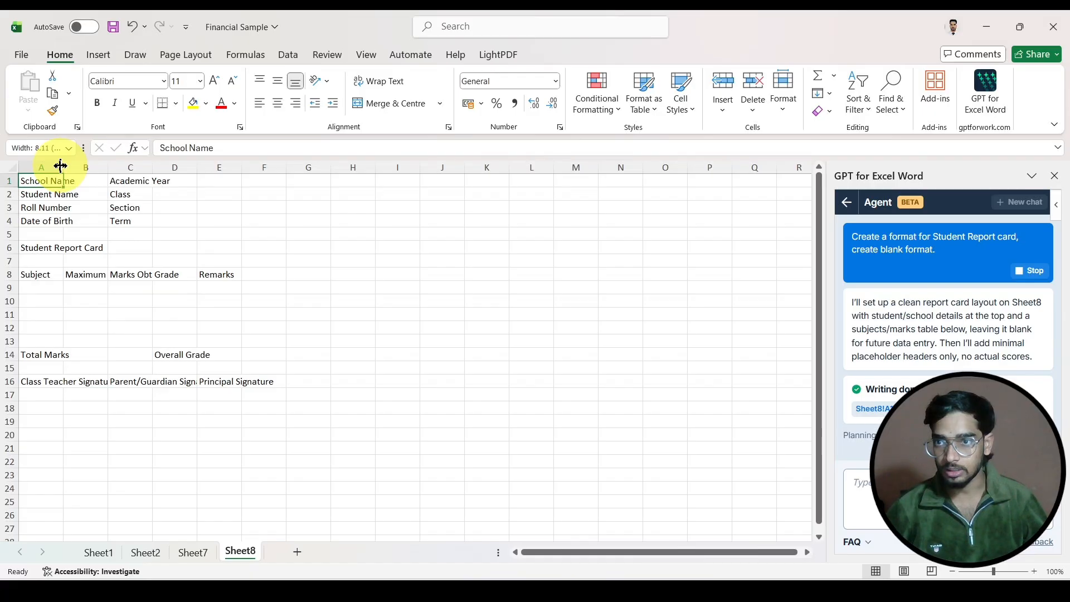
double_click(61, 165)
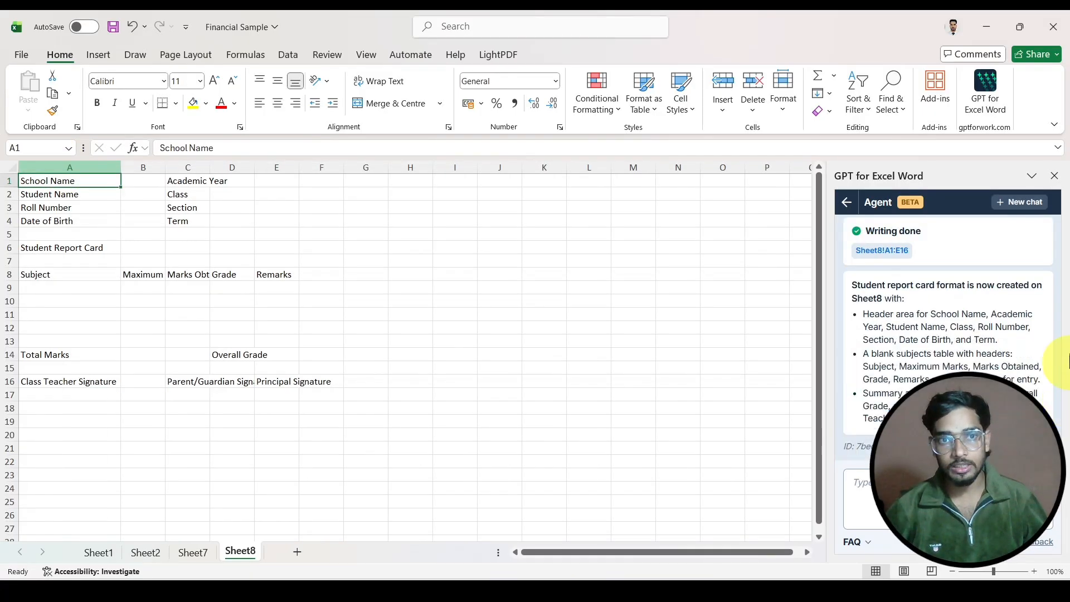
click(1033, 177)
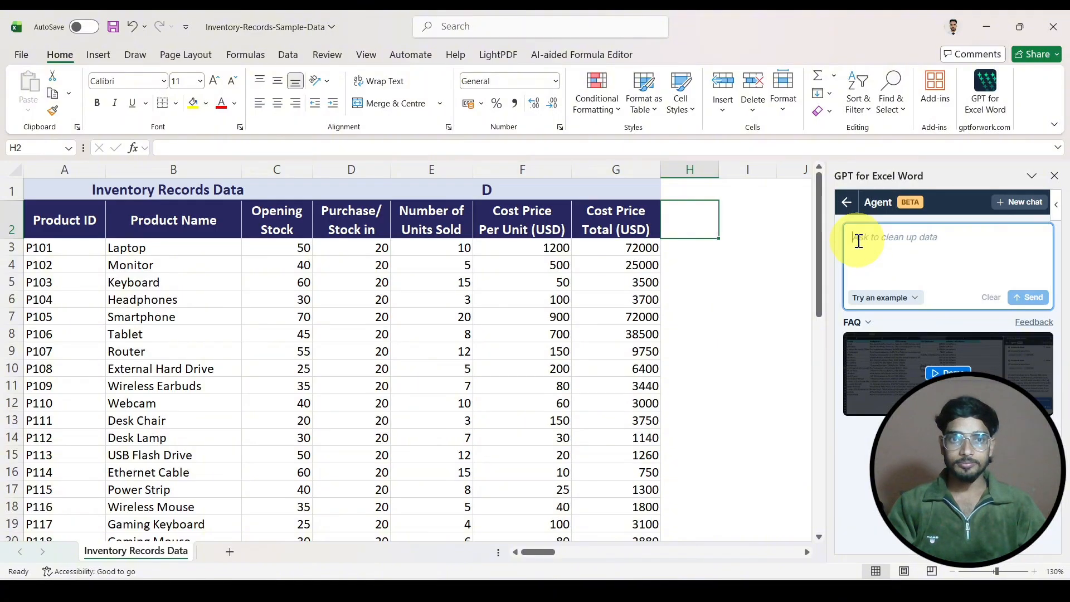
Step: Write the agent prompt "mujhe 20 stock ke kitne product hai find with product name" for the inventory data
click(859, 241)
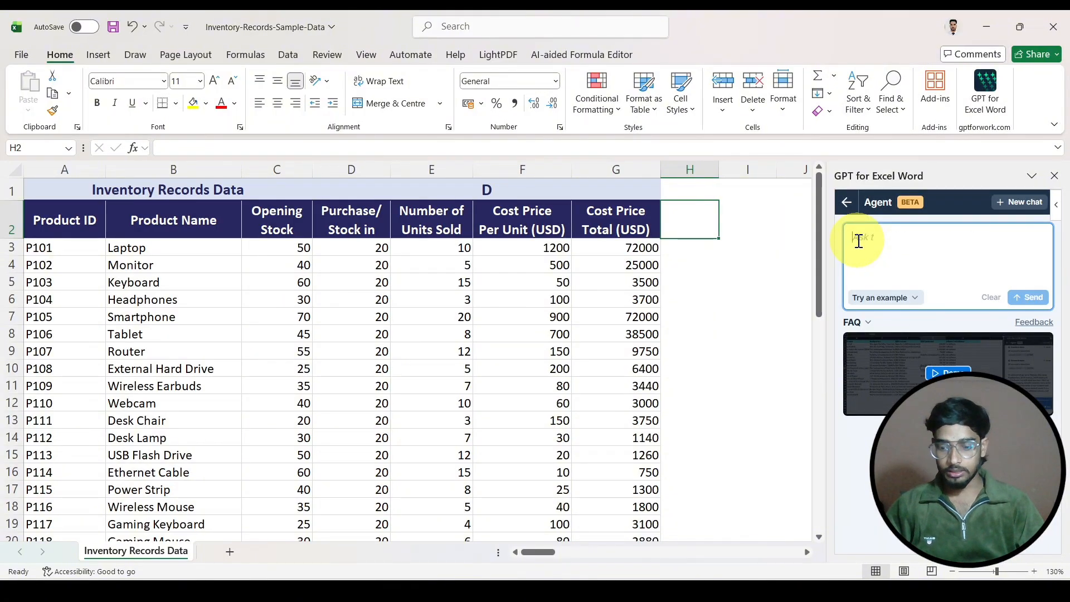
text(mulh)
text(e)
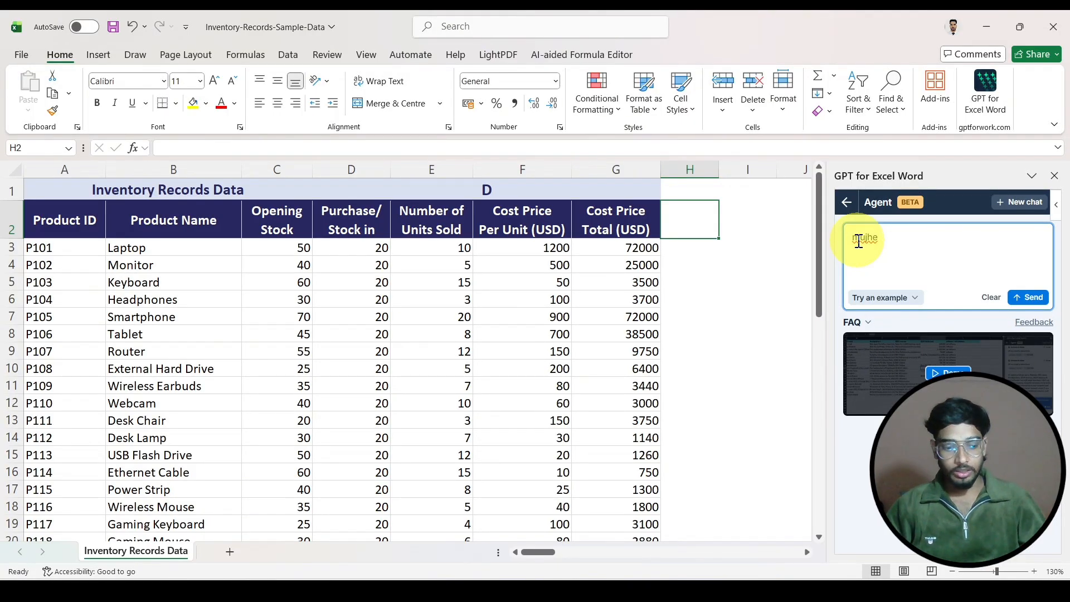
text(20 stock ke)
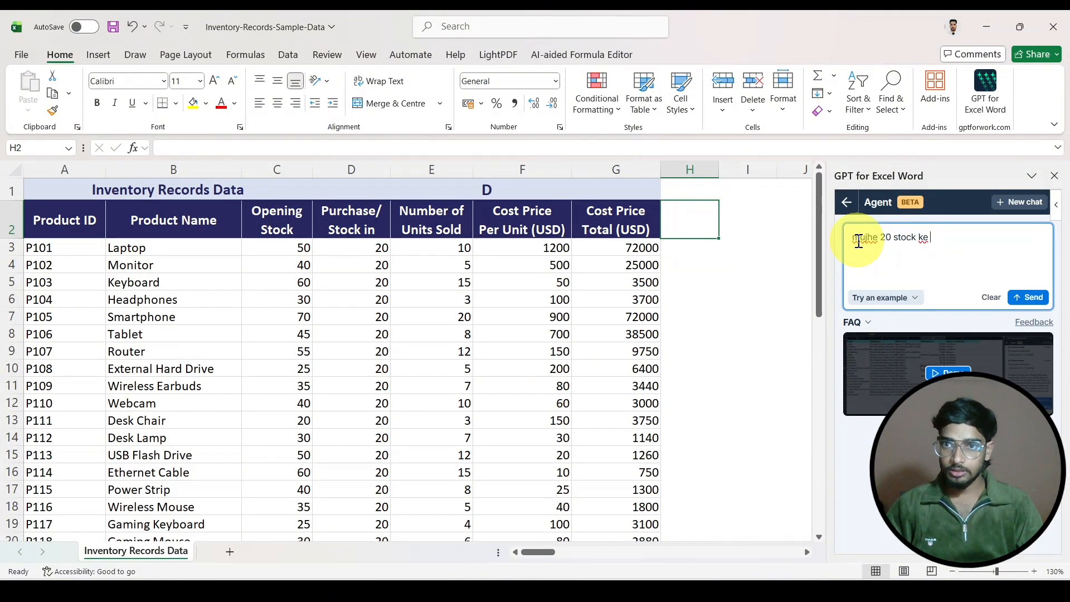
text( ki)
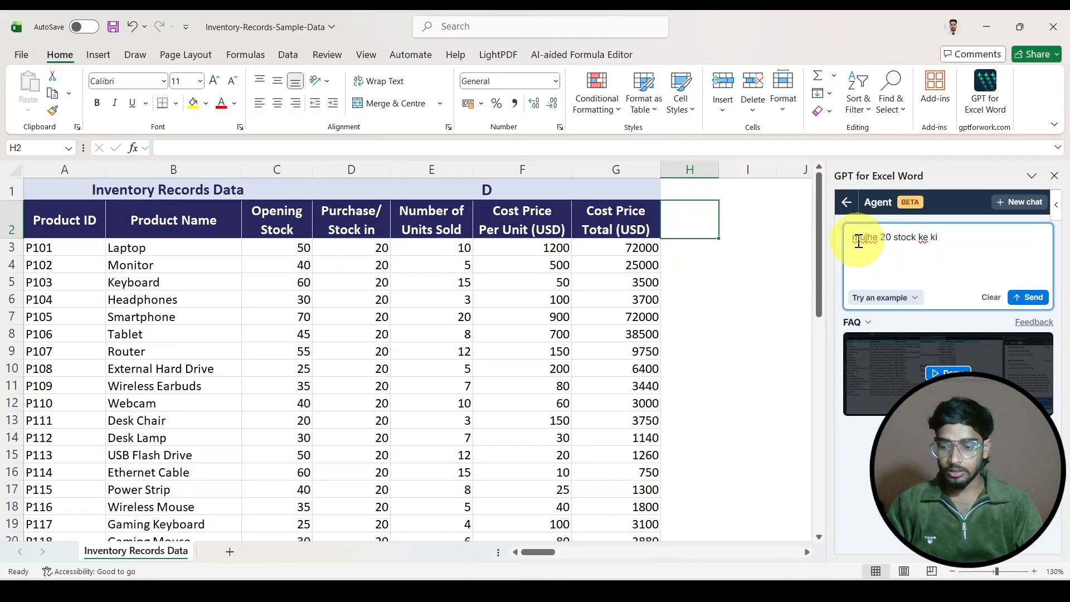
text(tne pr)
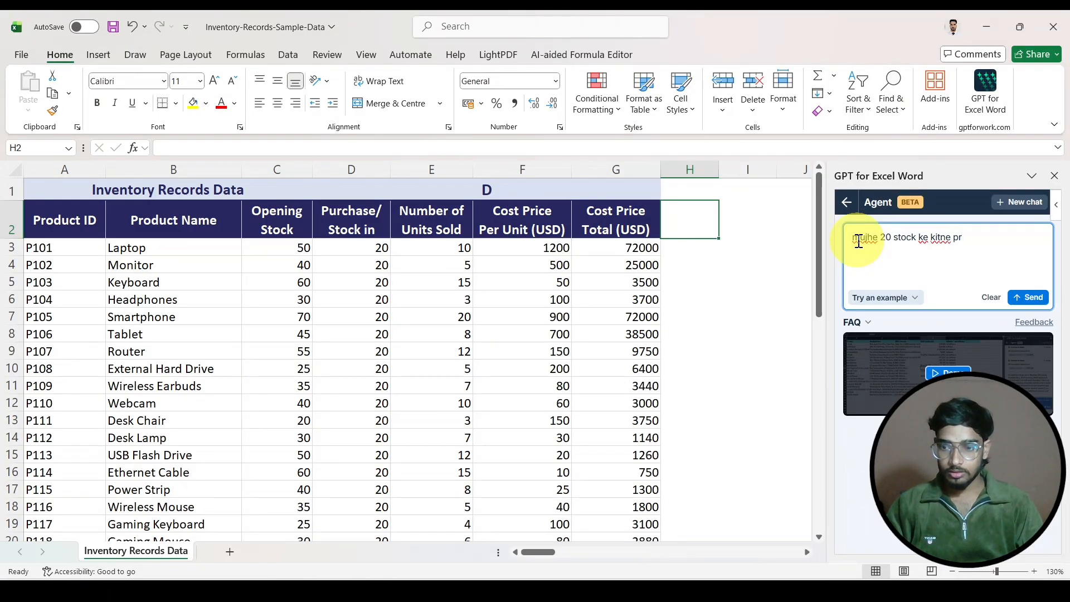
text(oduct )
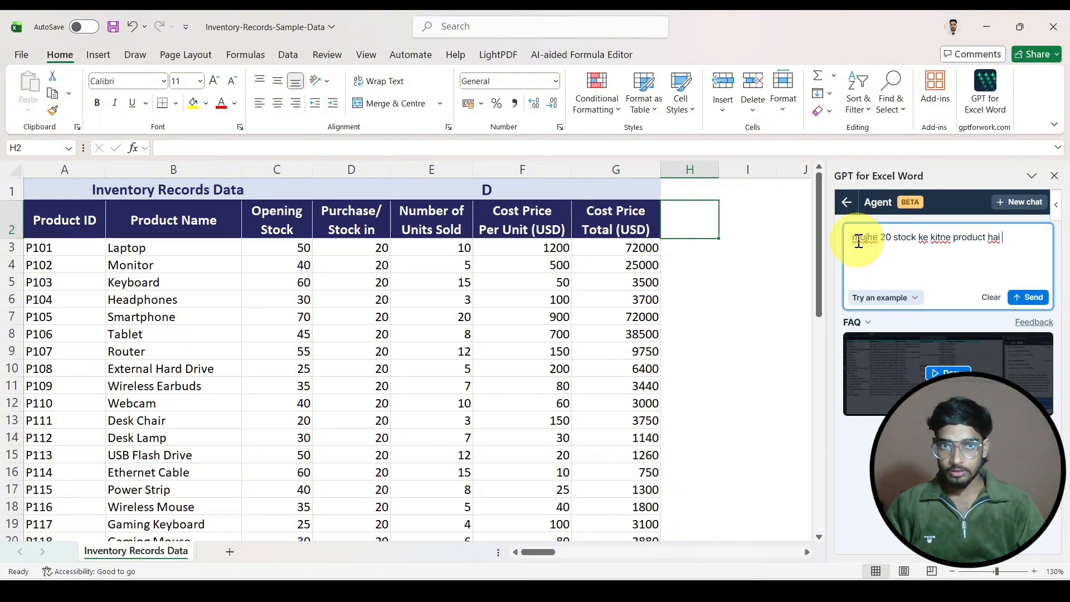
text(hai fin)
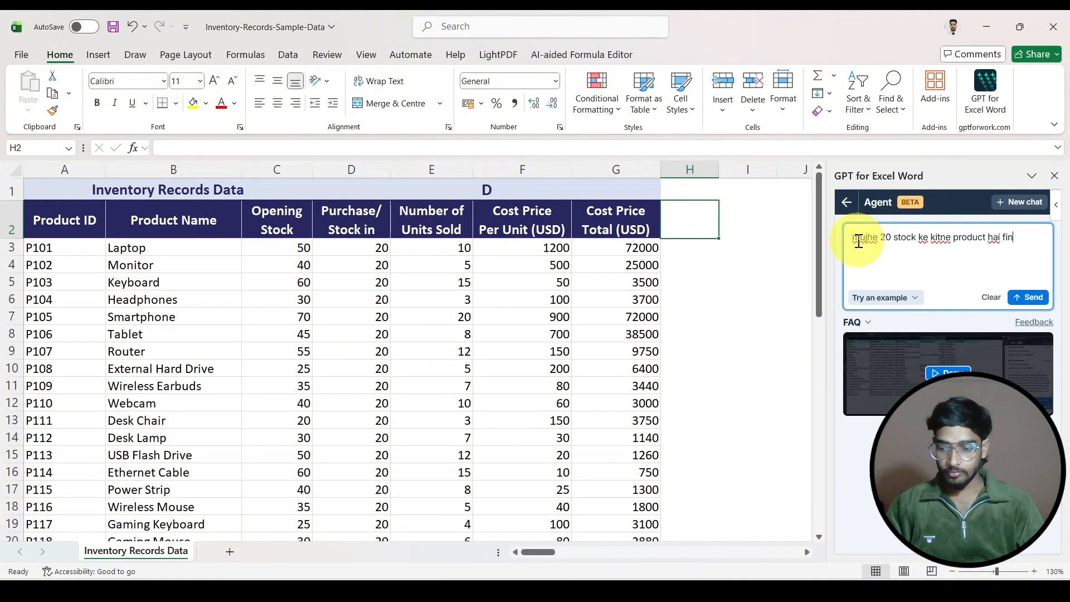
text(d with)
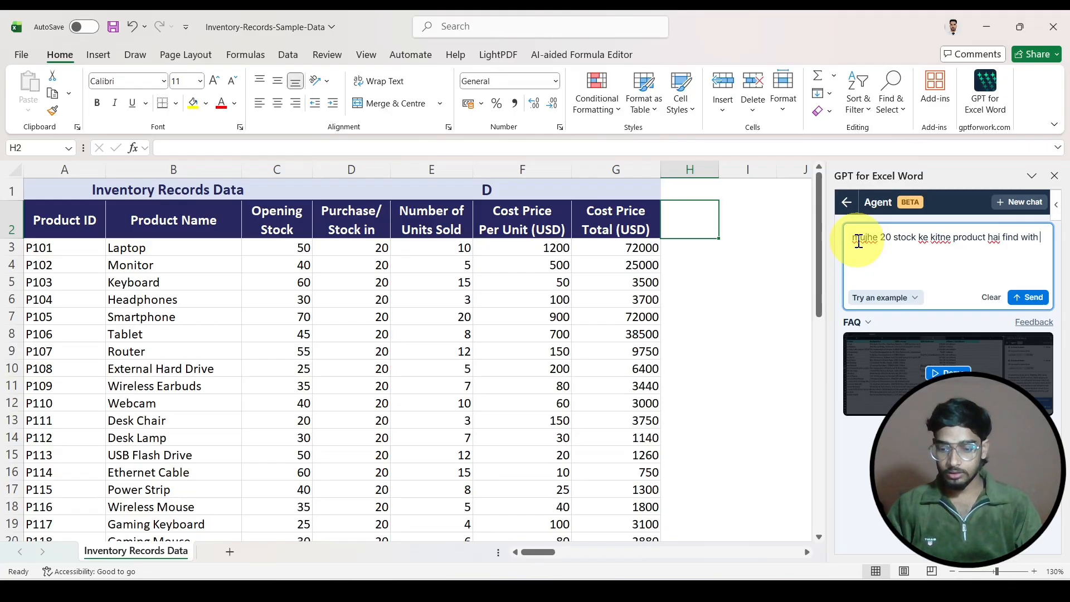
text( product name)
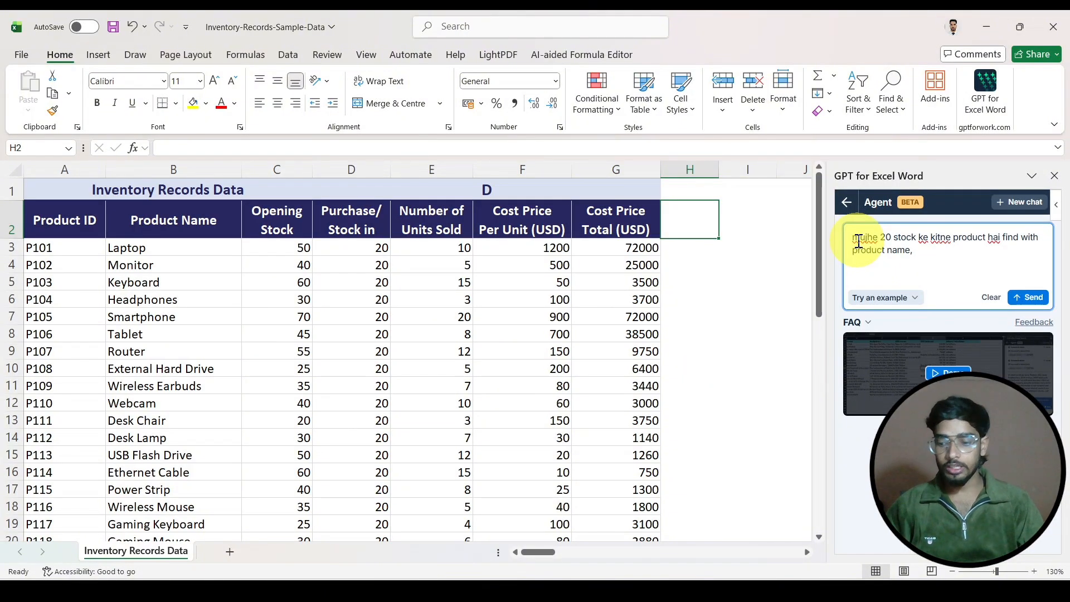
Step: Extend the agent prompt with ", Range C3 to Range B48" and send the request
text(, Range )
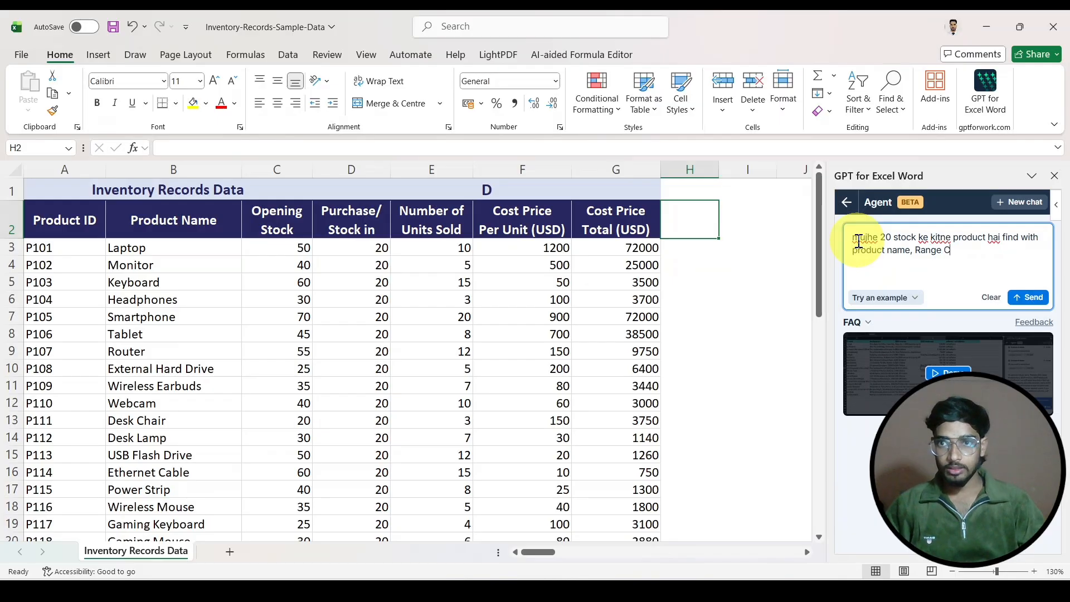
text(C3 to)
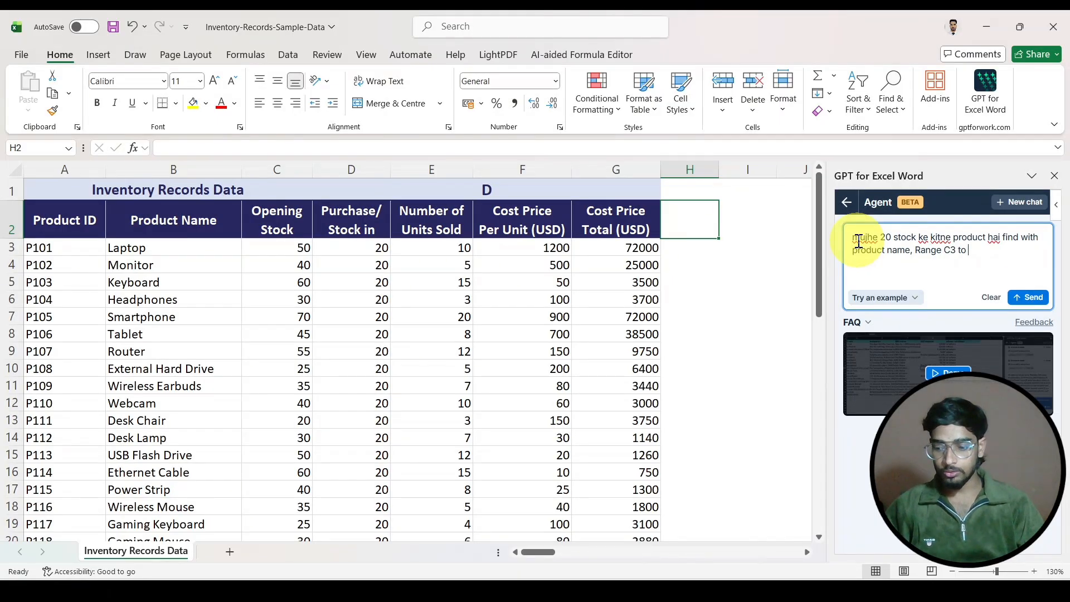
text( Range)
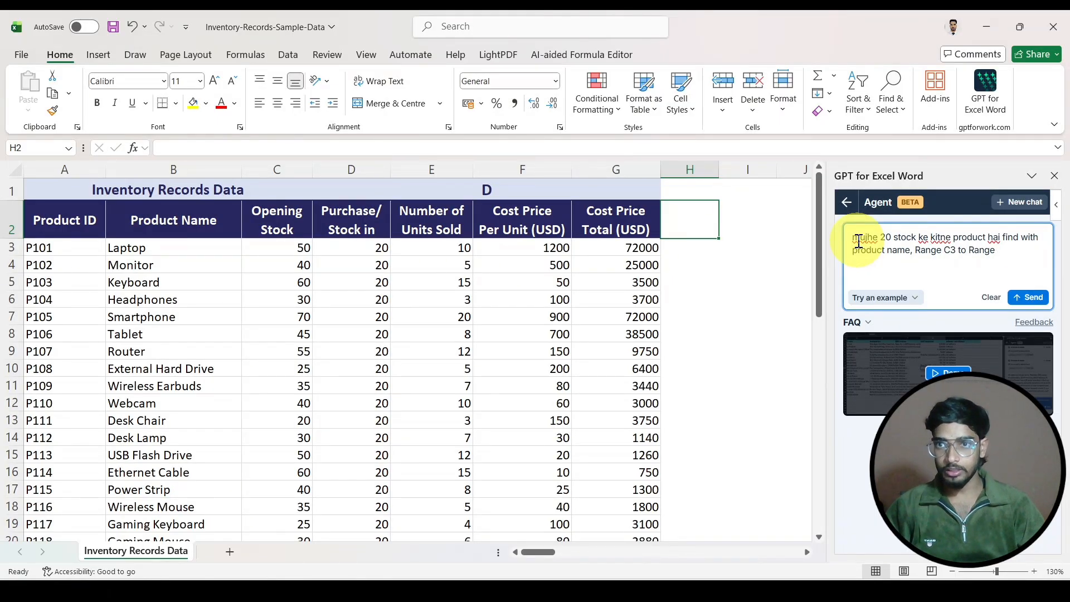
text( B48)
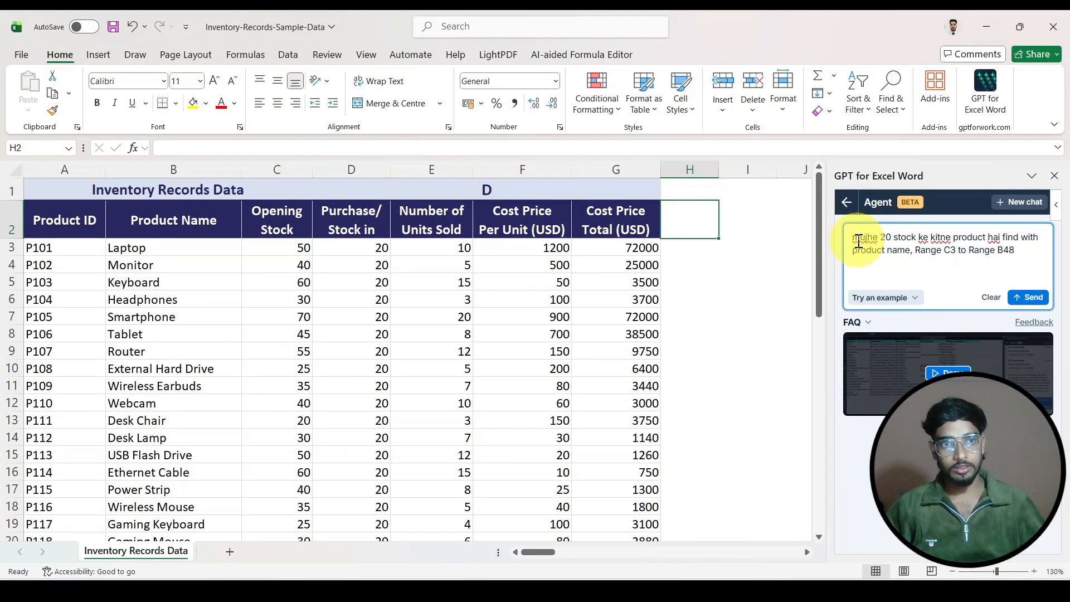
click(1031, 297)
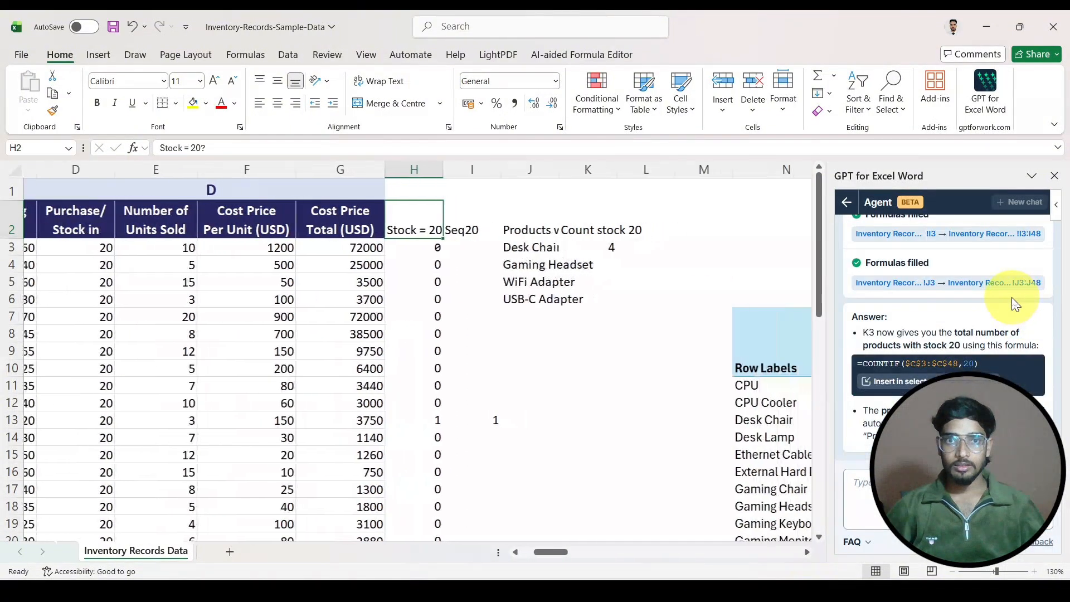
Step: Check the generated list of products with stock 20 and autofit column J to its contents
scroll(1014, 303, up, 5)
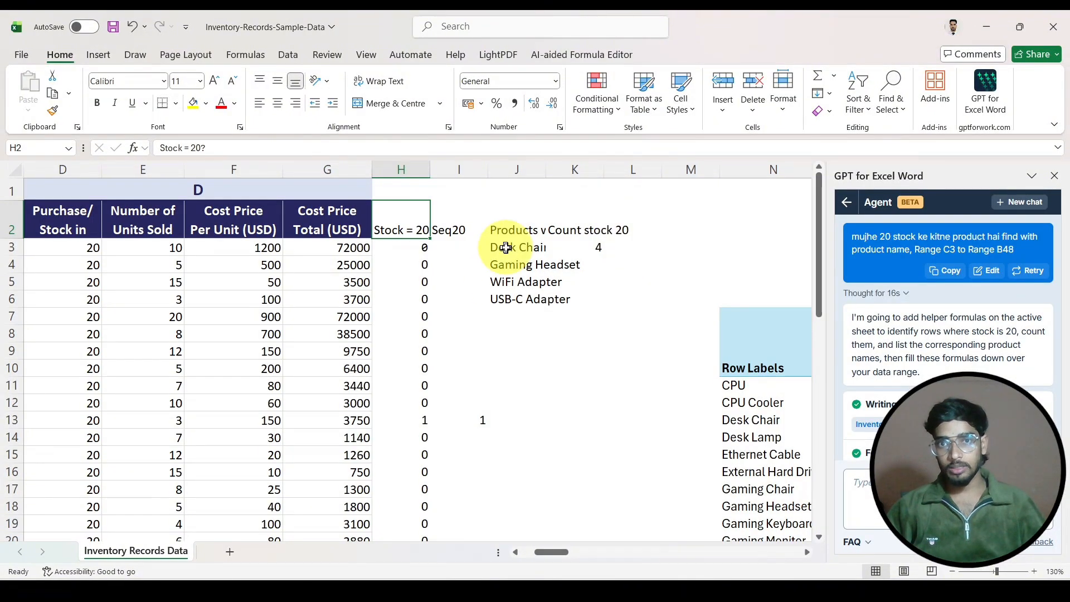
drag(508, 244, 504, 310)
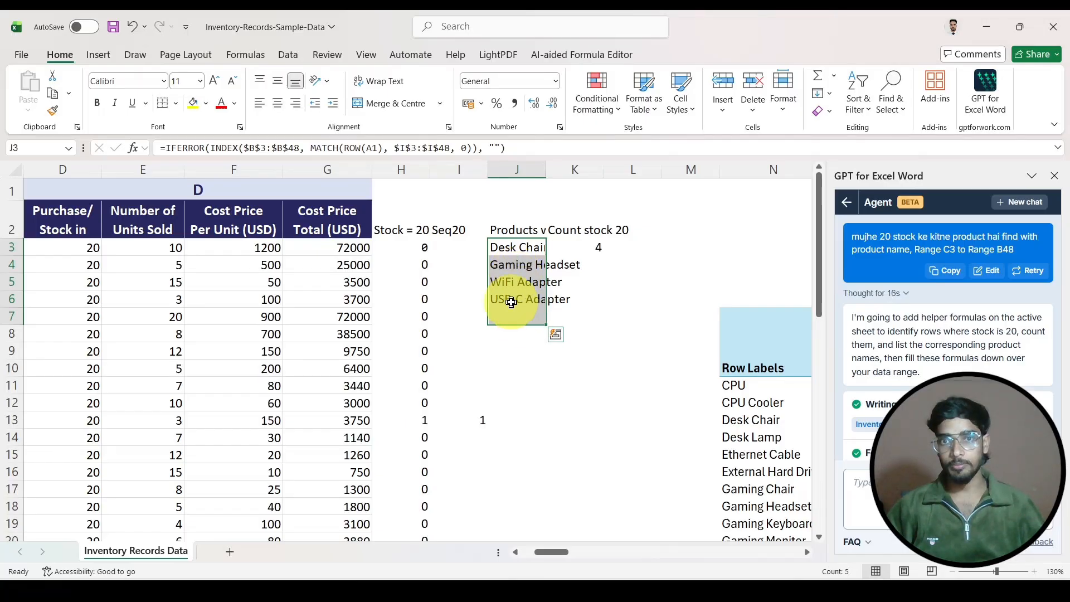
click(508, 298)
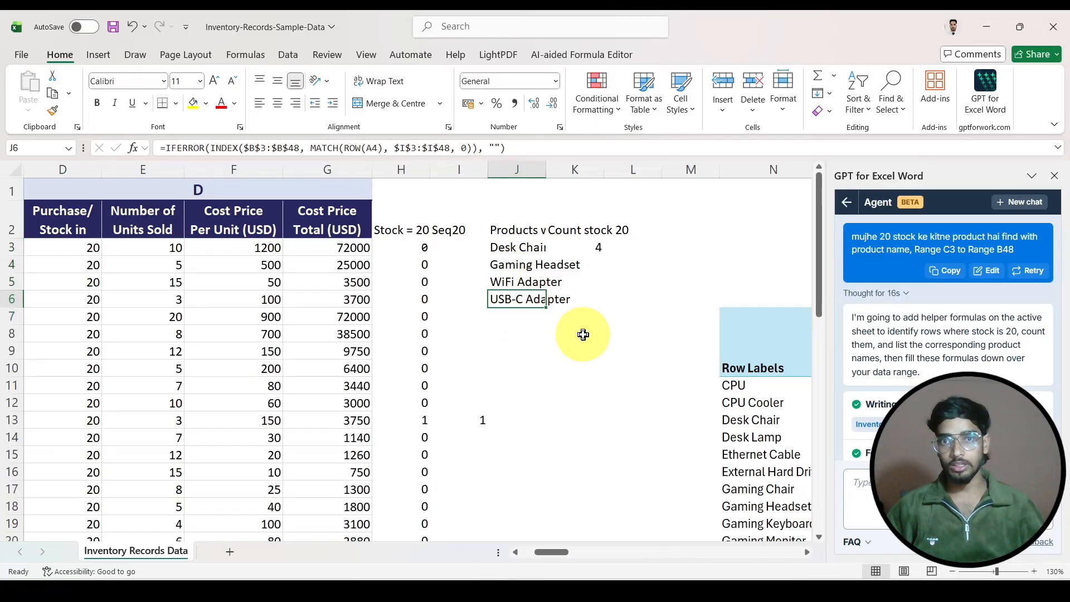
double_click(547, 169)
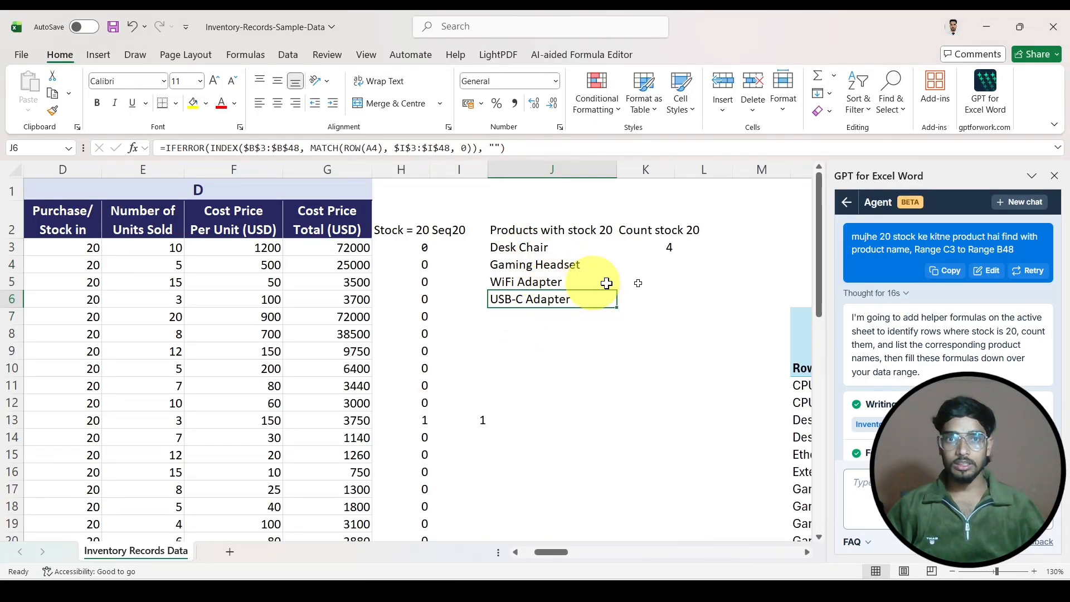
Step: Inspect the stock-20 count formula in K3 beside the inventory table, and close the GPT for Excel Word add-in
click(670, 245)
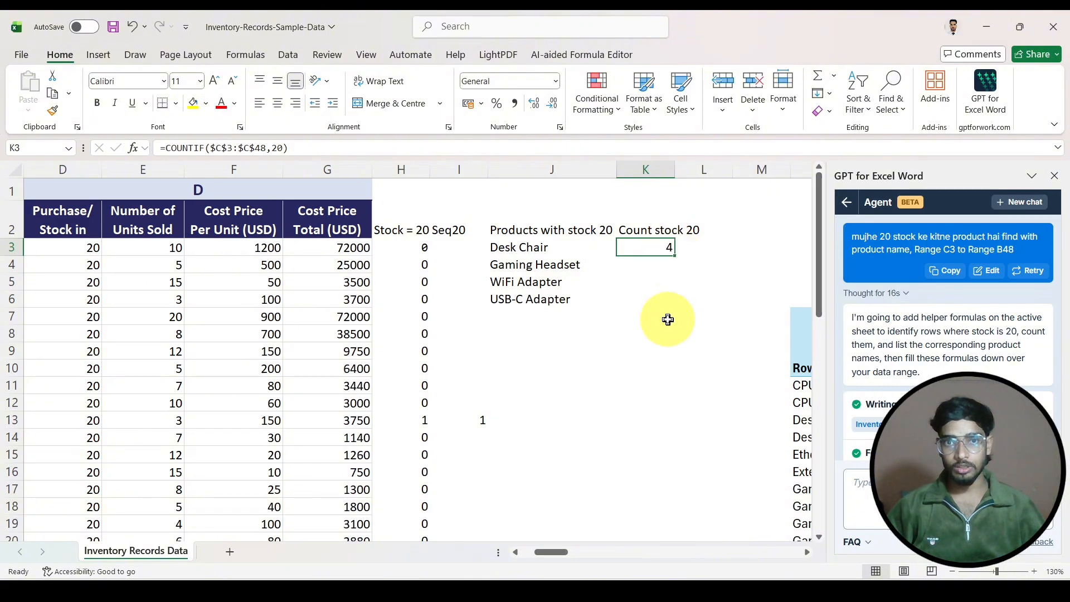
drag(650, 246, 650, 313)
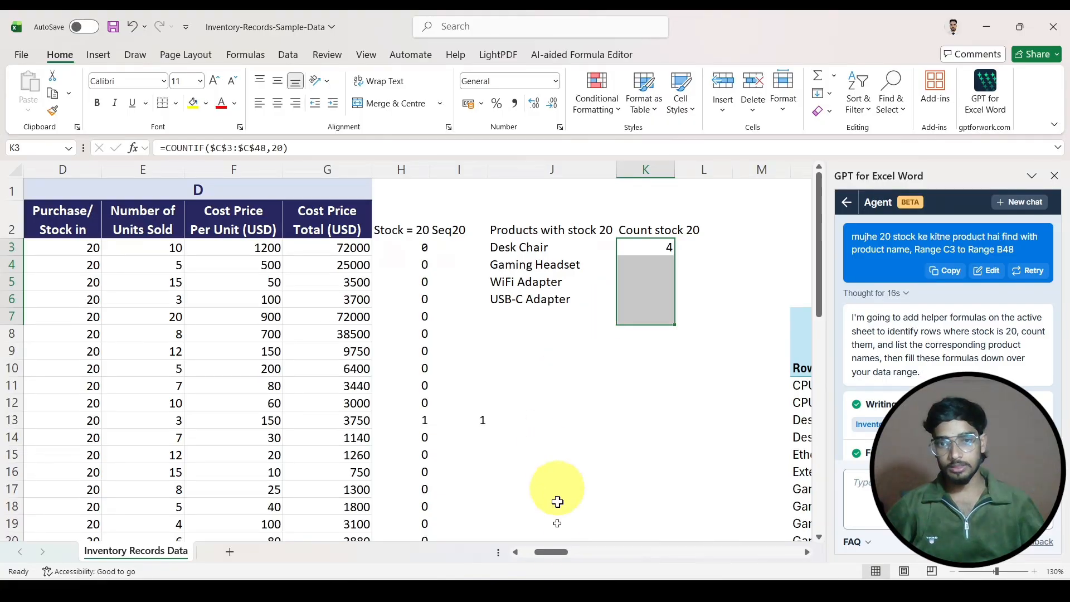
mouse_move(559, 553)
mouse_down()
mouse_move(666, 557)
mouse_move(502, 544)
mouse_move(543, 556)
mouse_up()
click(723, 405)
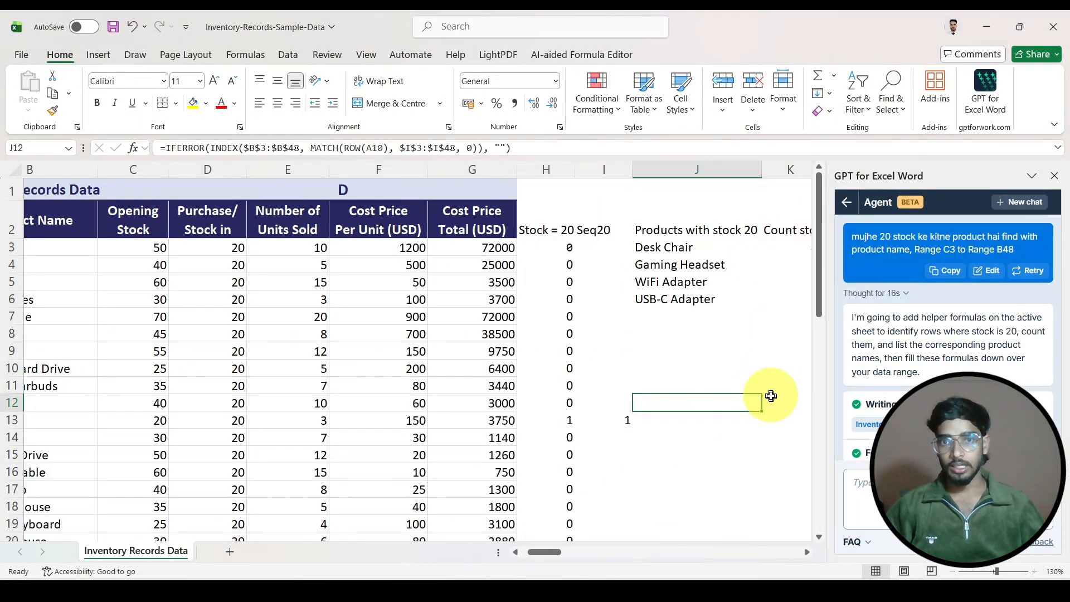
drag(545, 554, 508, 554)
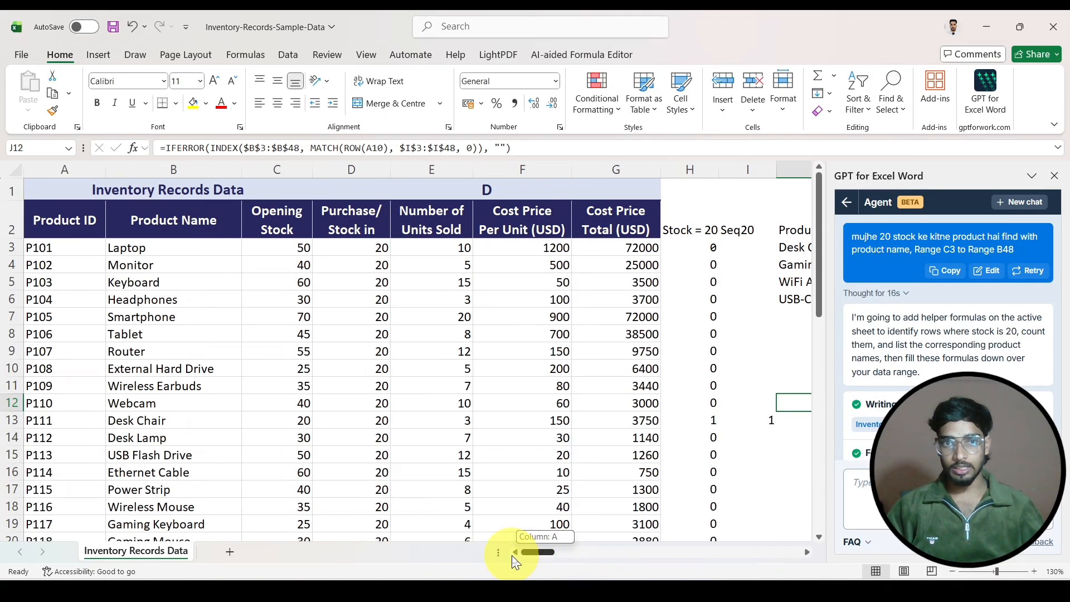
click(1054, 175)
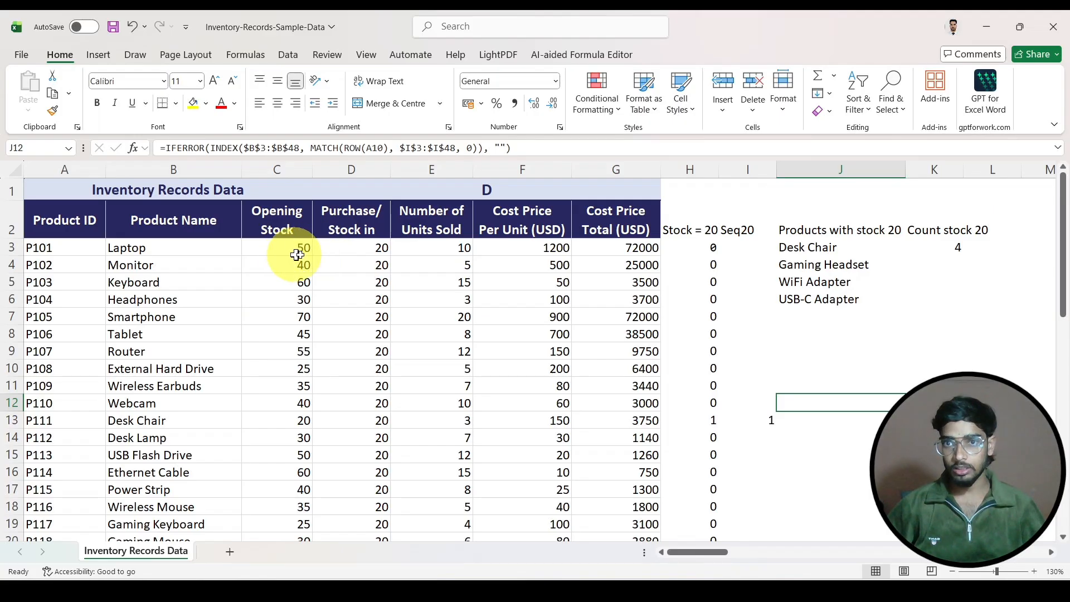
Step: Compare the Opening Stock column with the generated product list and stock-20 count in columns J and K
scroll(295, 261, down, 1)
scroll(294, 263, down, 9)
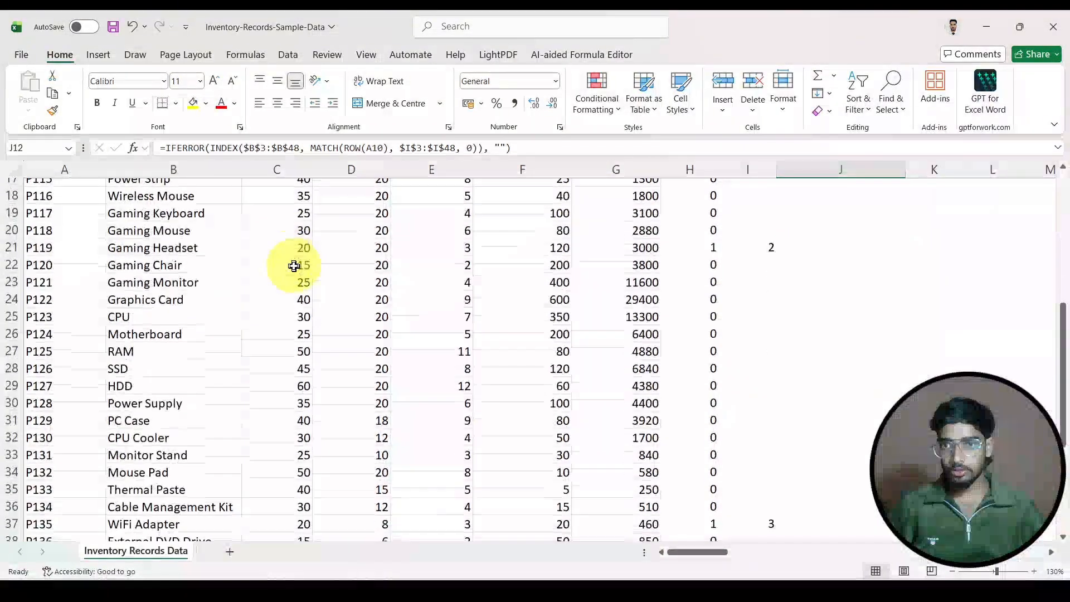
scroll(294, 432, up, 9)
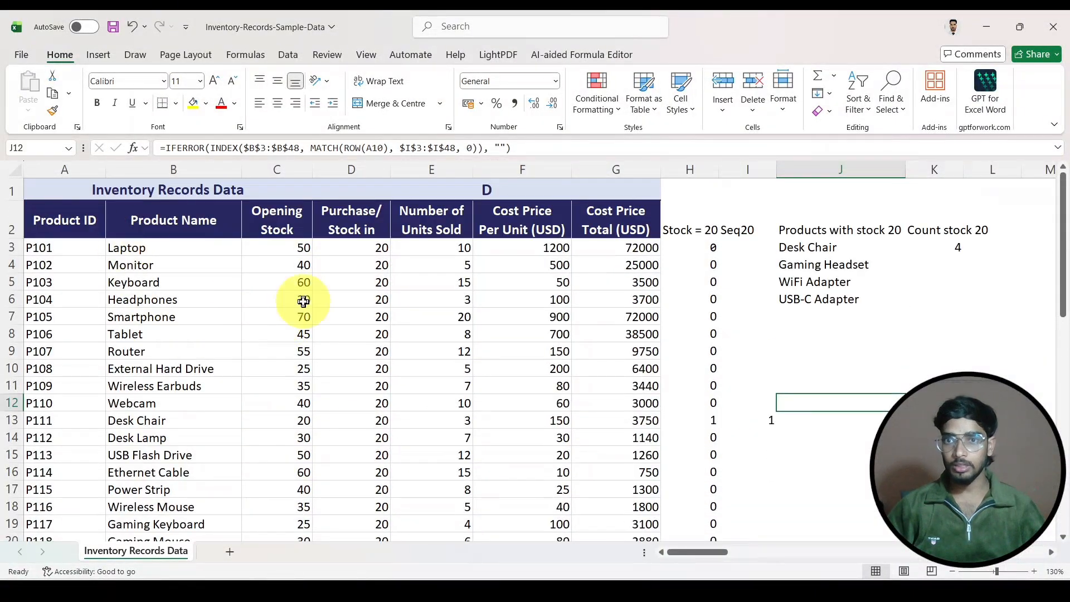
click(951, 249)
drag(794, 231, 929, 296)
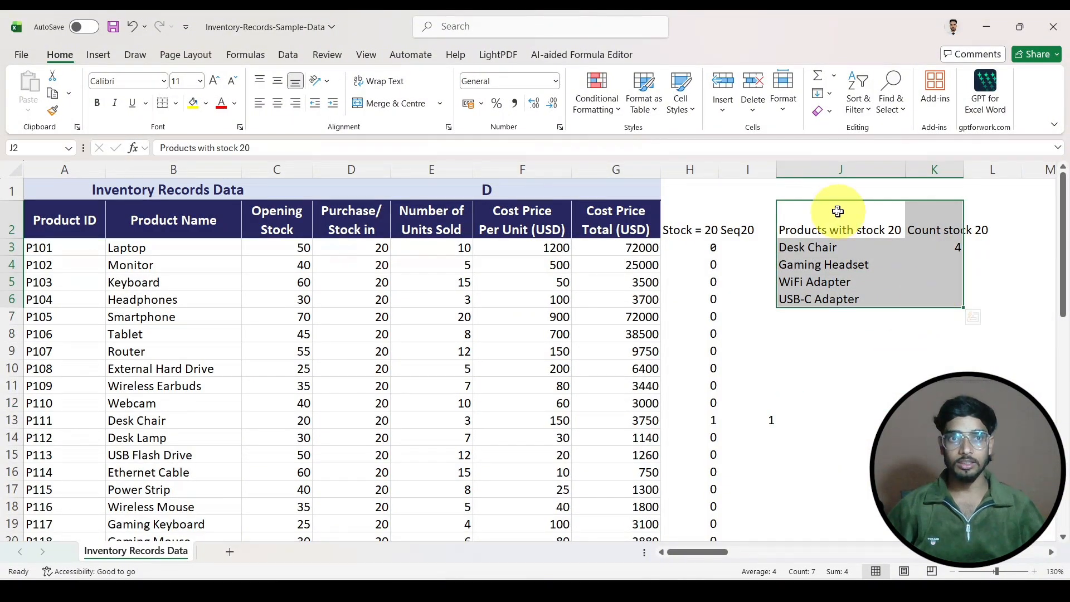
drag(824, 210, 977, 307)
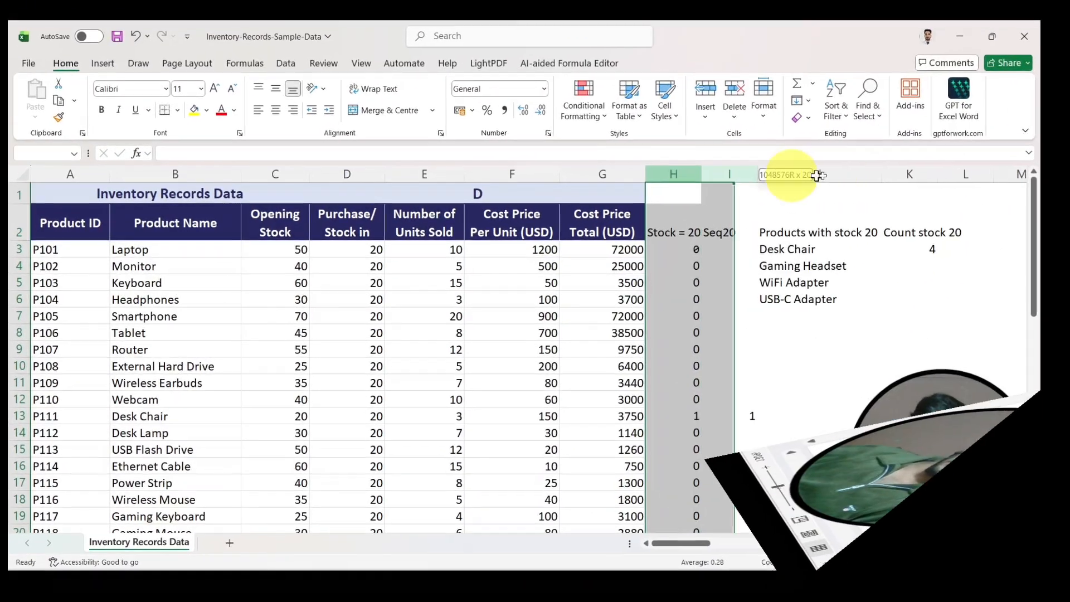
Step: Clear the contents of columns H through L beside the inventory table
drag(816, 170, 1008, 170)
key(Delete)
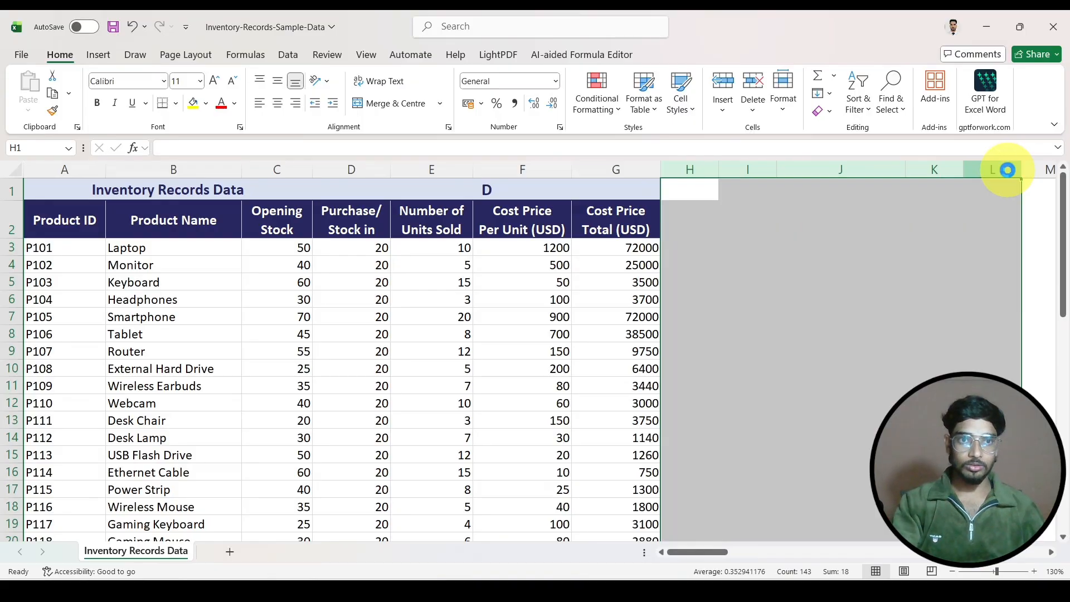
click(898, 319)
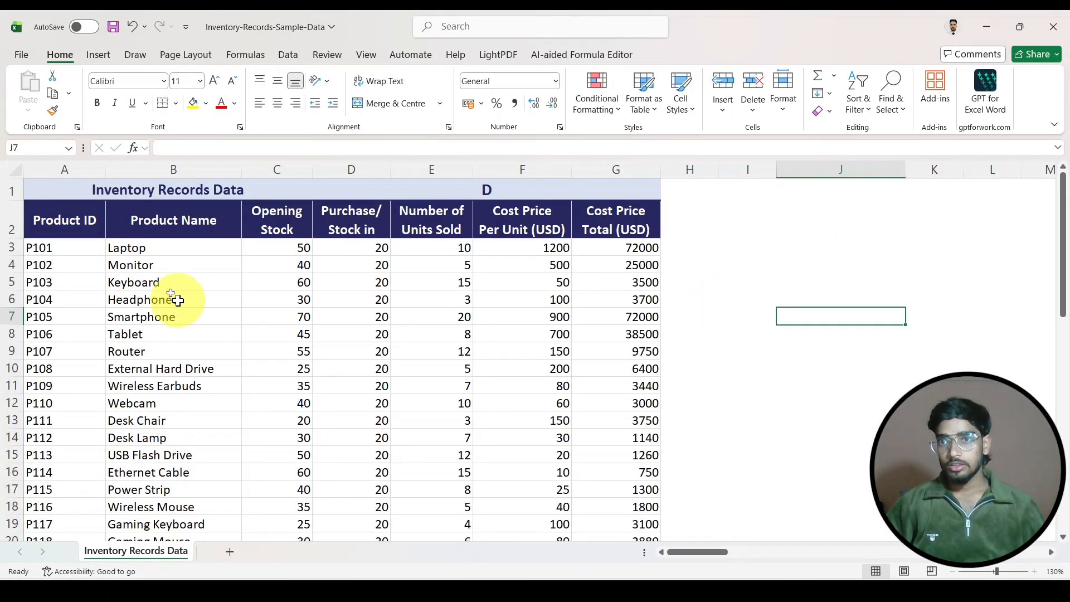
Step: Start a PivotTable from the inventory table and set its source range to 'Inventory Records Data'!$A$2:$G$18
click(98, 56)
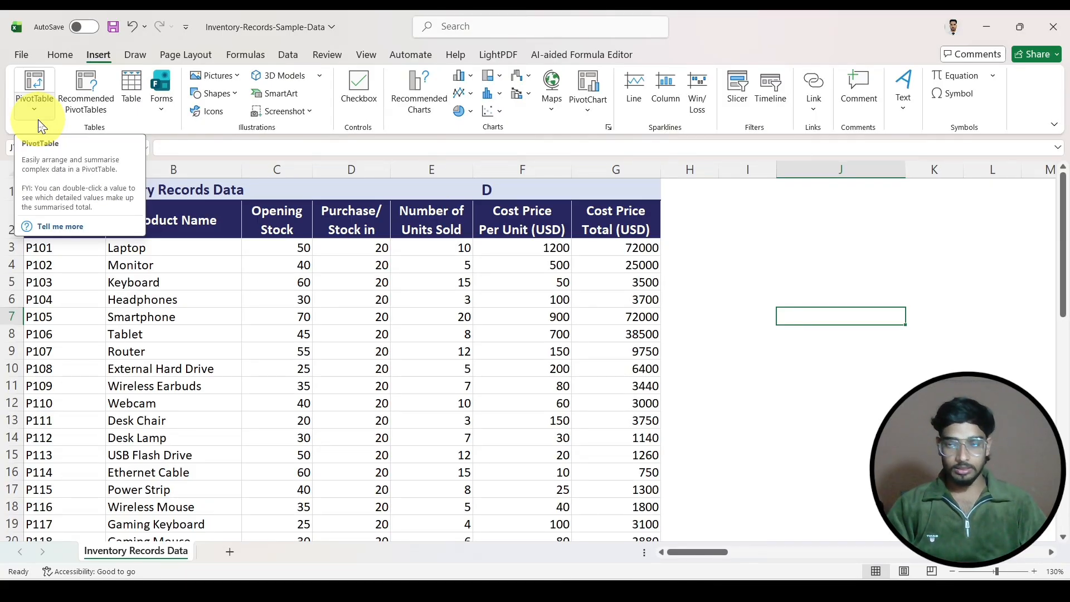
click(264, 333)
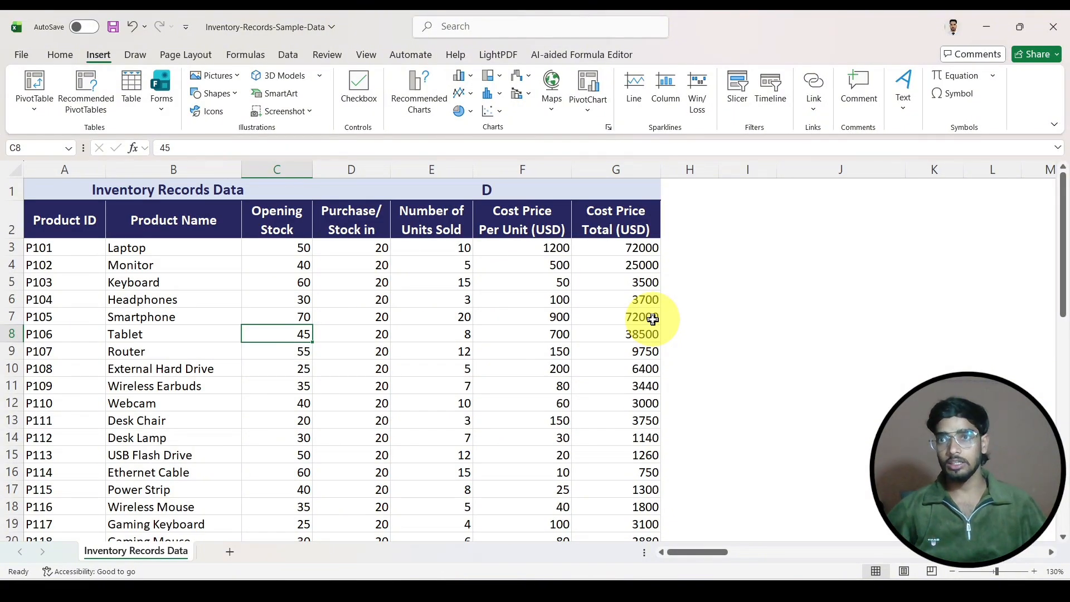
click(34, 89)
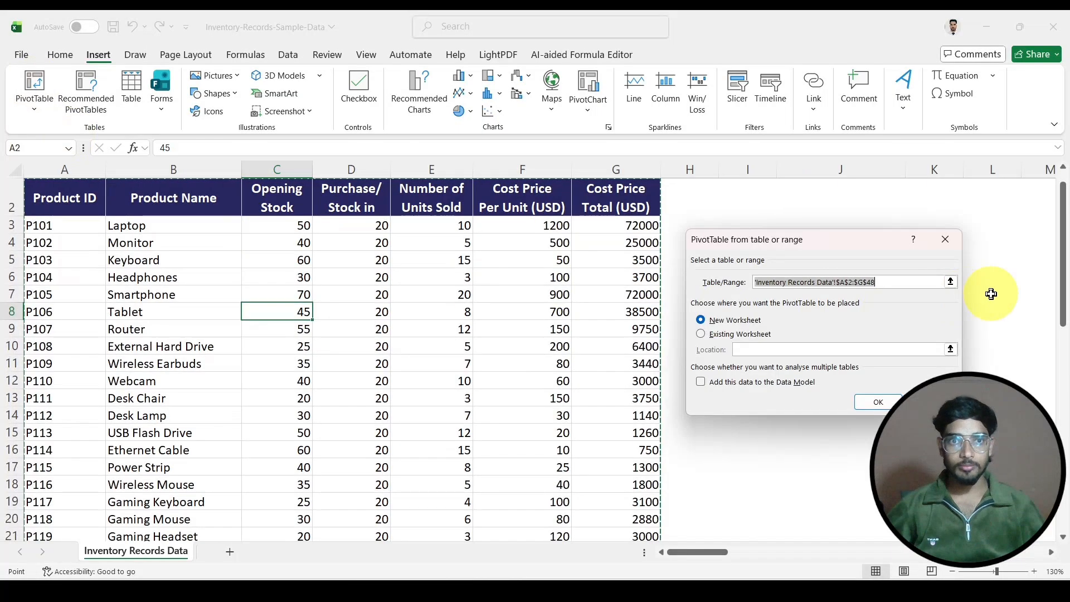
click(951, 284)
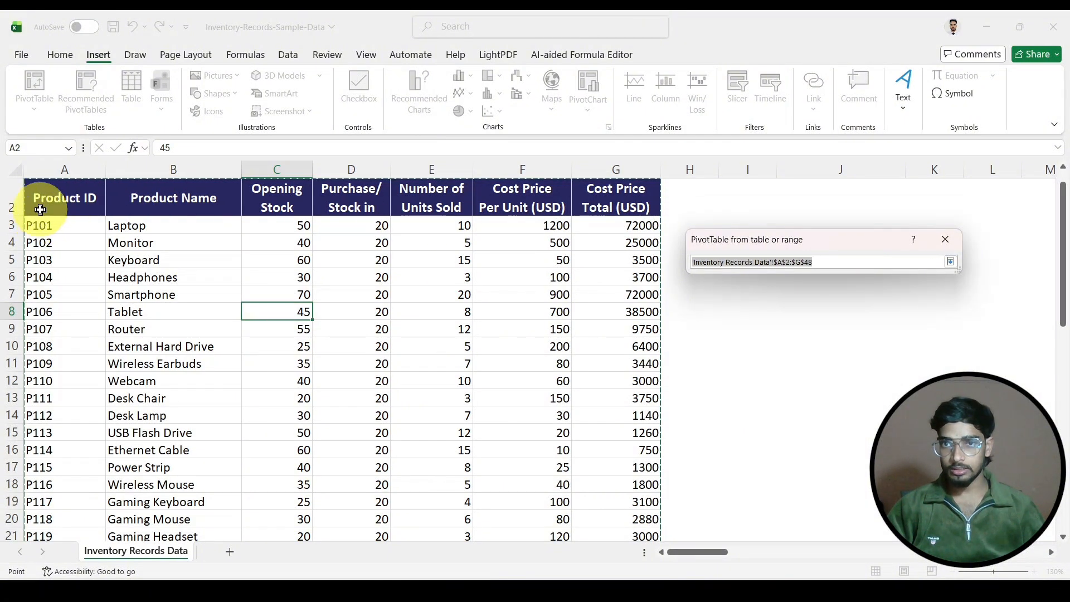
drag(40, 209, 620, 485)
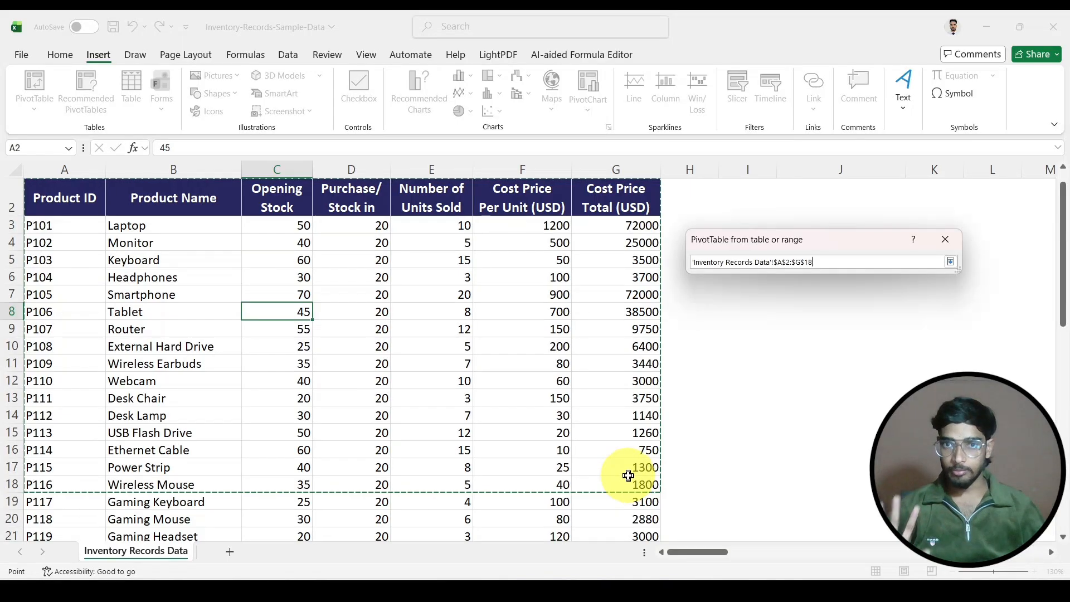
click(950, 262)
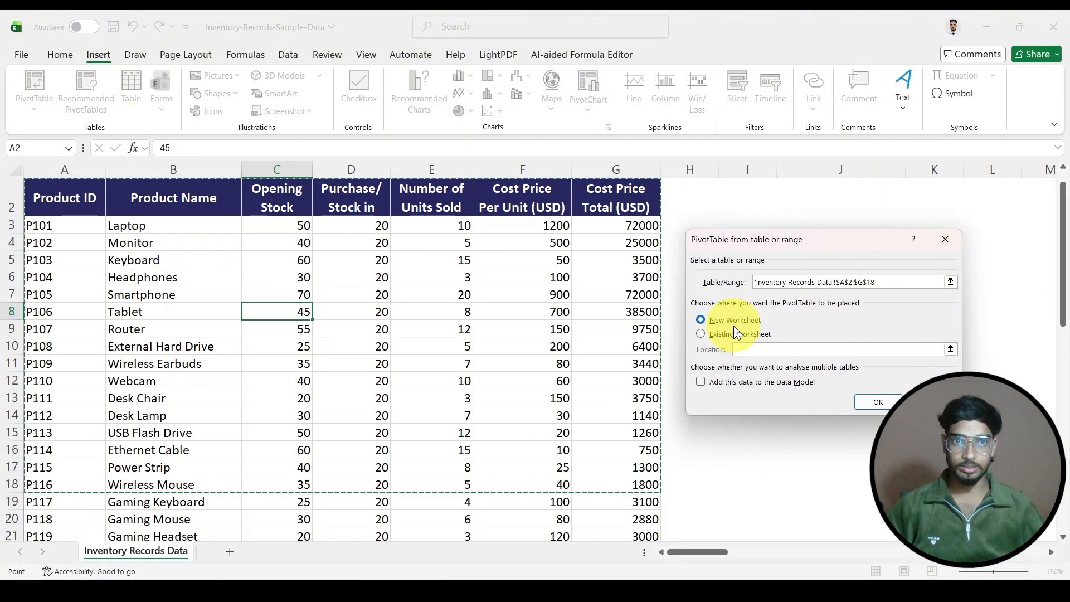
Step: Create the PivotTable on a new worksheet with Product Name rows, Opening Stock and Purchase/Stock in columns, and Number of Units Sold as values
click(869, 404)
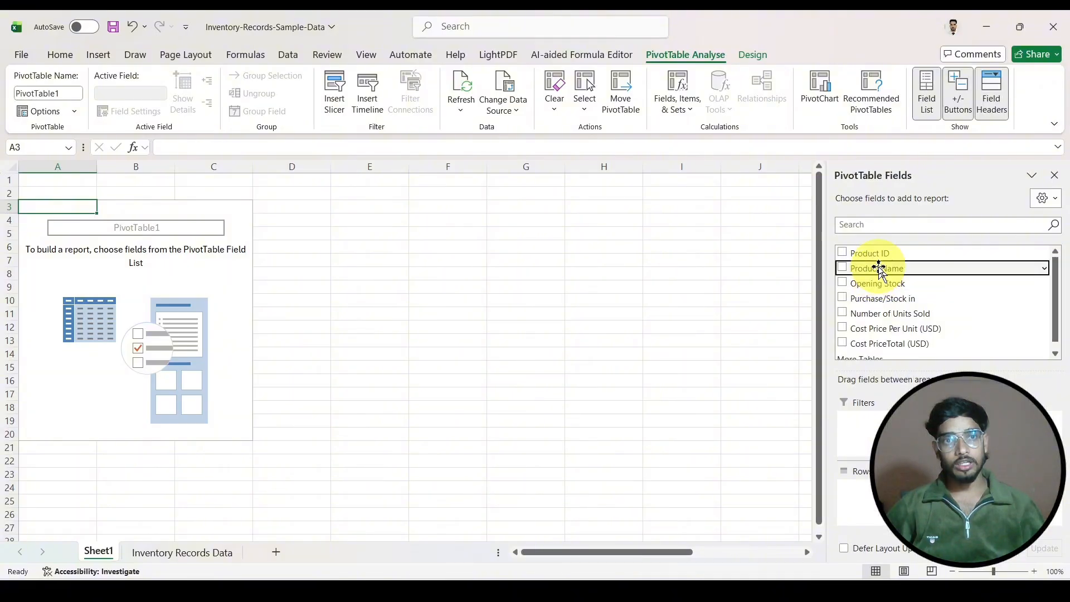
drag(881, 272, 874, 497)
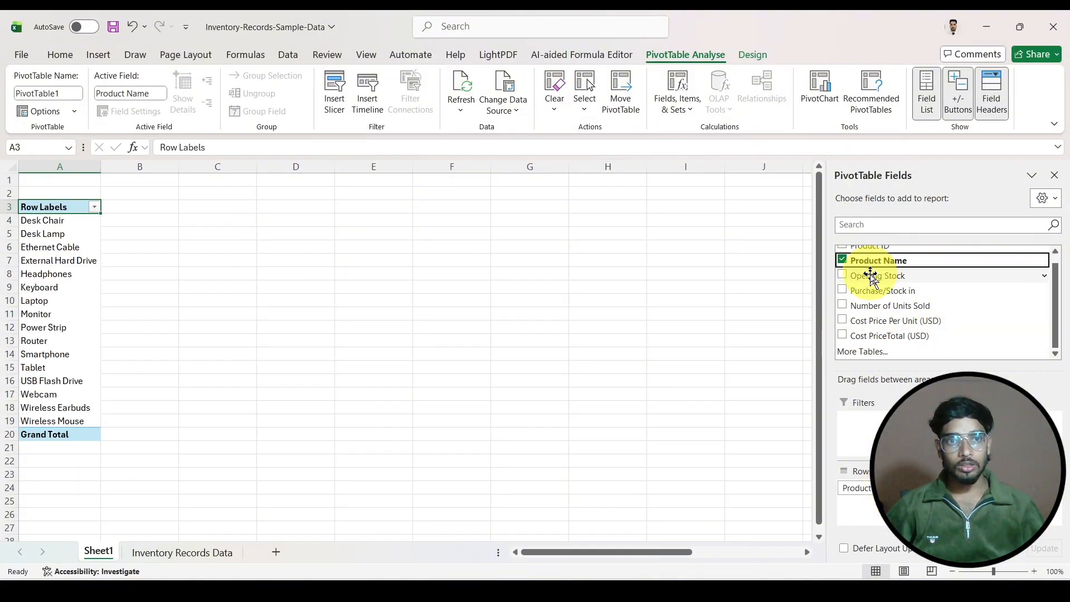
drag(871, 278, 1003, 432)
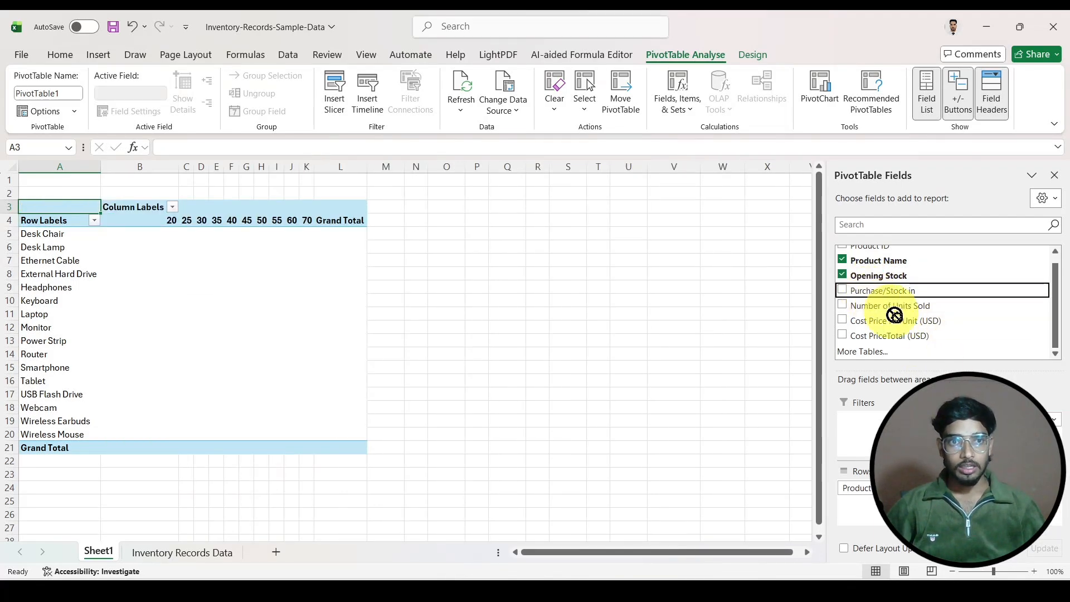
click(842, 290)
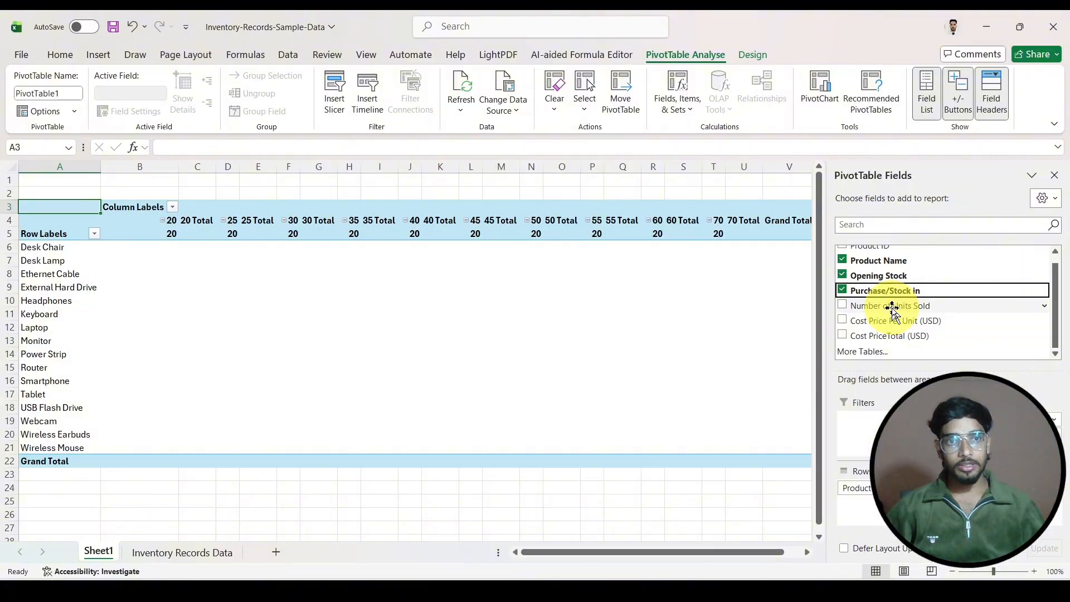
drag(893, 305, 981, 496)
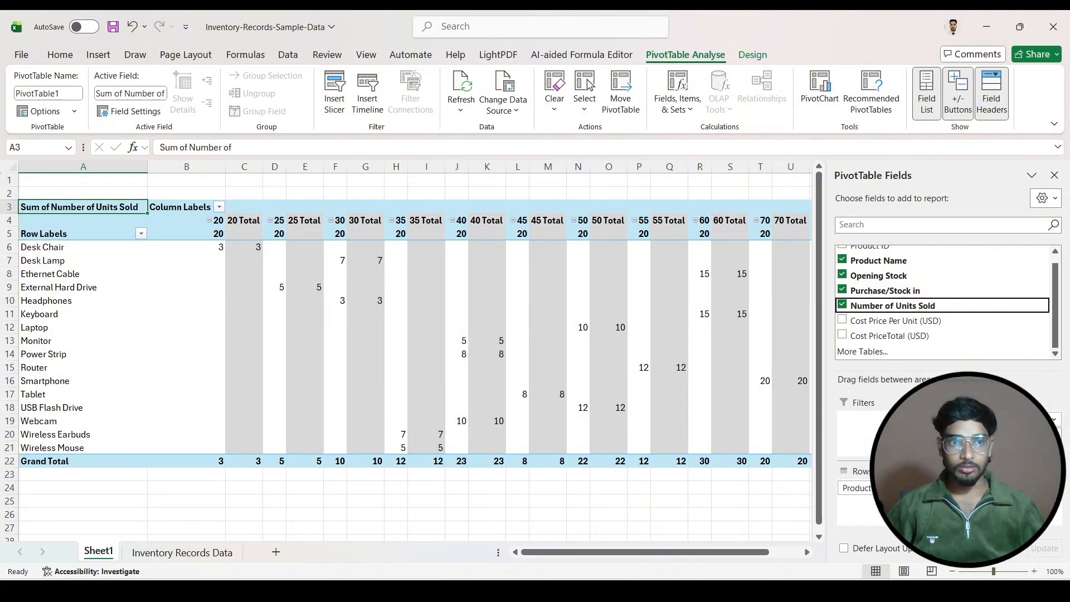
Step: Remove Purchase/Stock in from the PivotTable columns and check the Desk Chair figures for units sold
click(1010, 434)
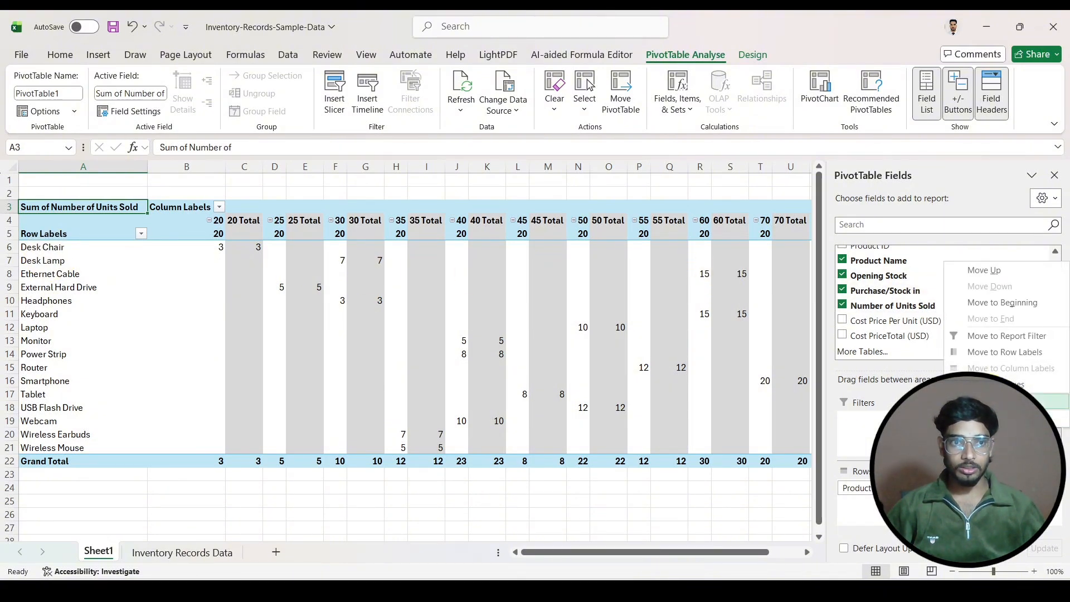
click(1019, 402)
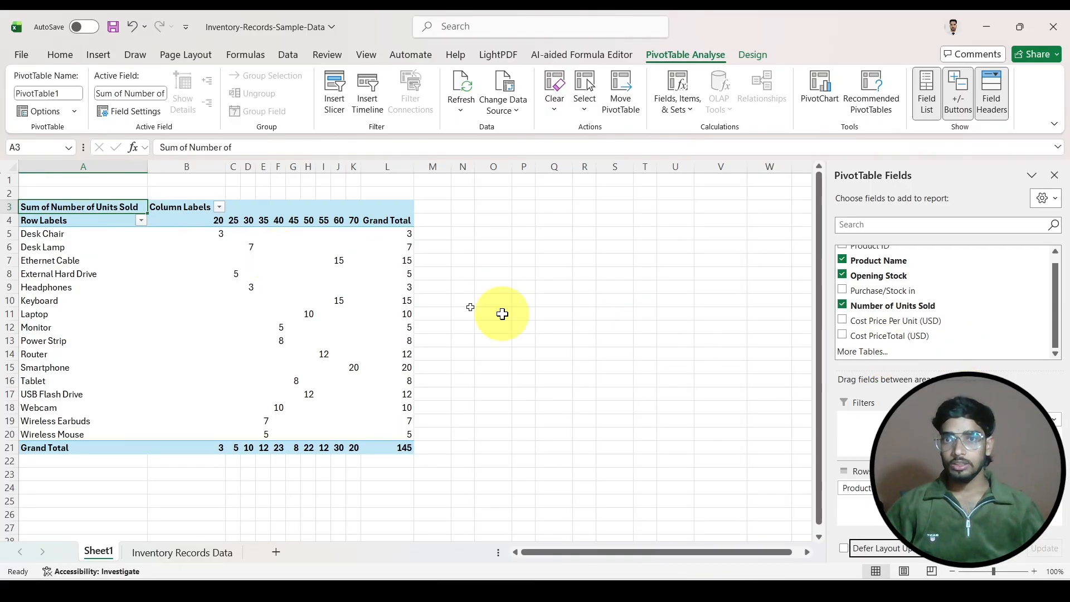
click(216, 236)
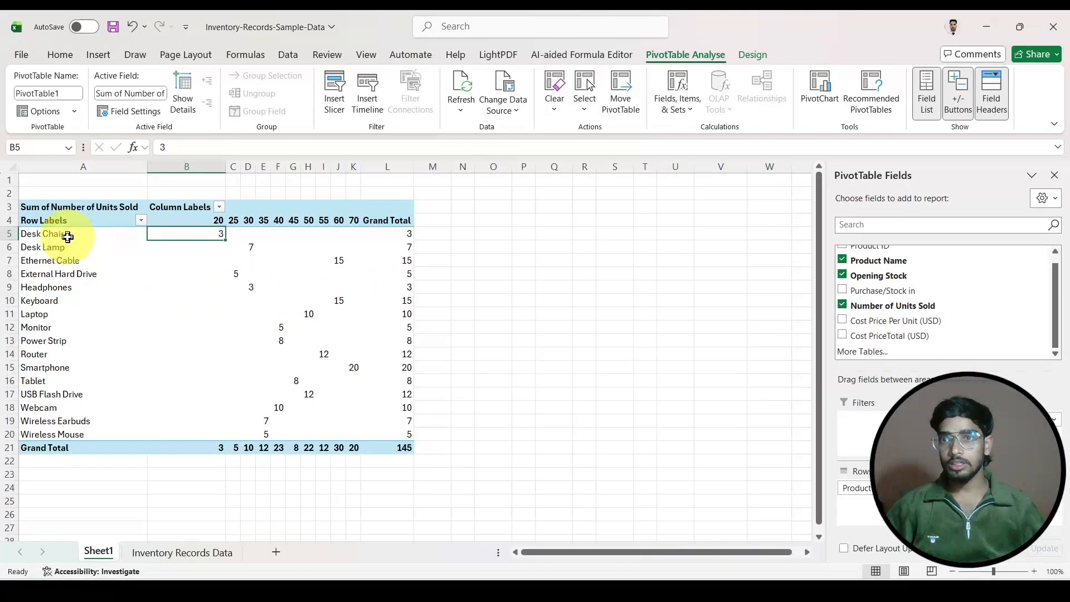
click(406, 236)
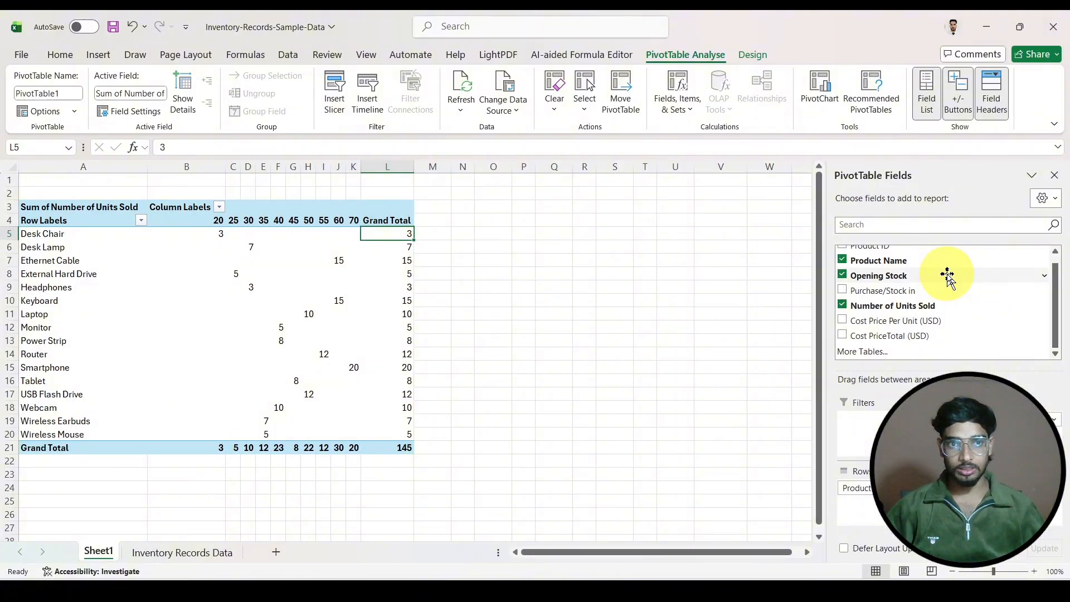
Step: Add Cost Price Per Unit (USD) to the PivotTable values, review the report across to its totals, and close the field list
click(876, 322)
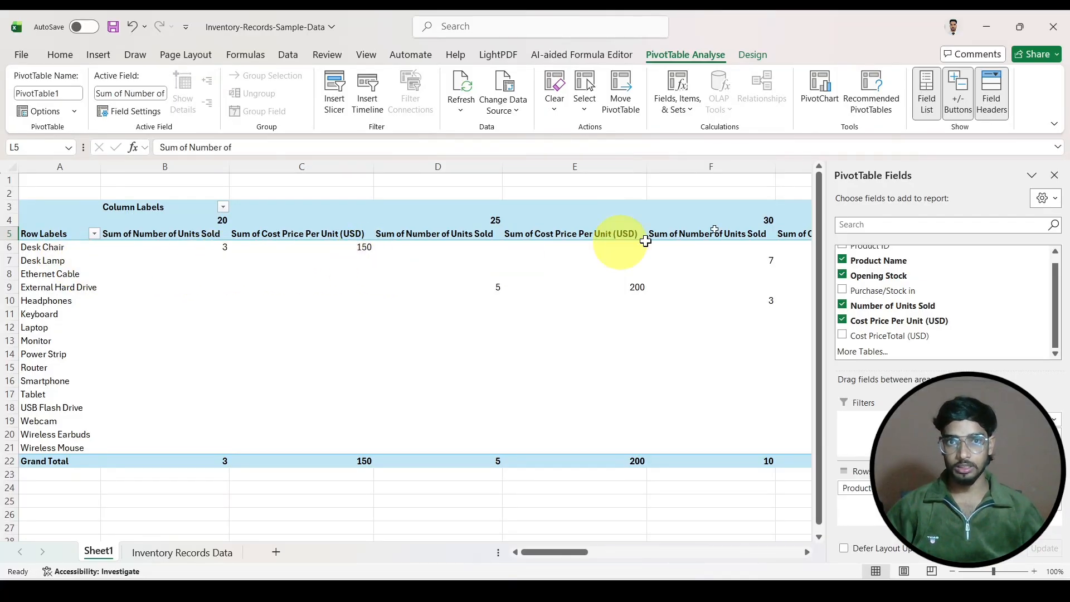
drag(556, 552, 809, 540)
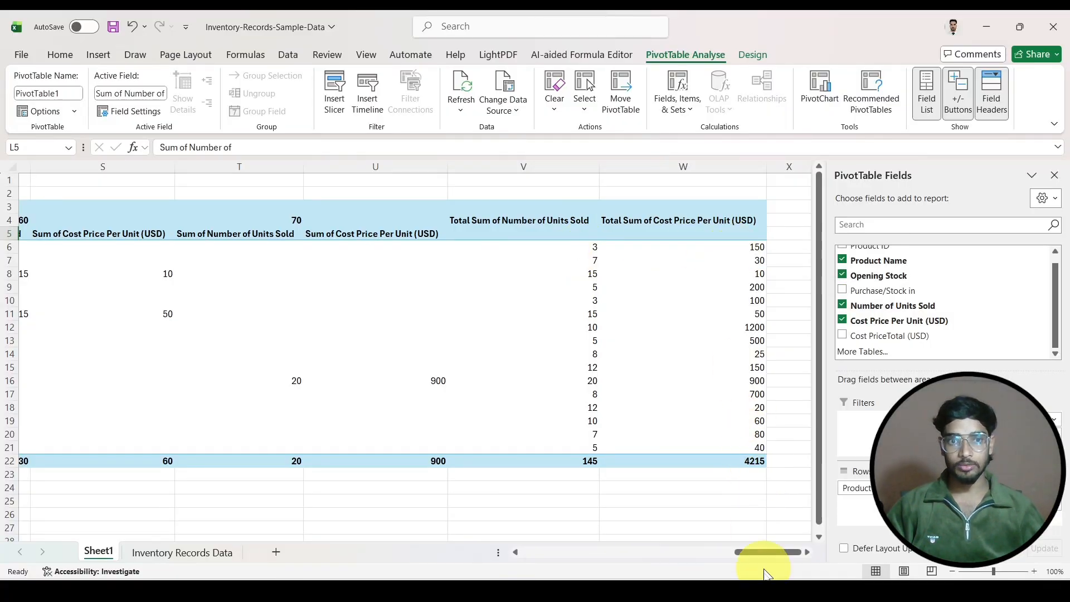
drag(760, 550, 496, 550)
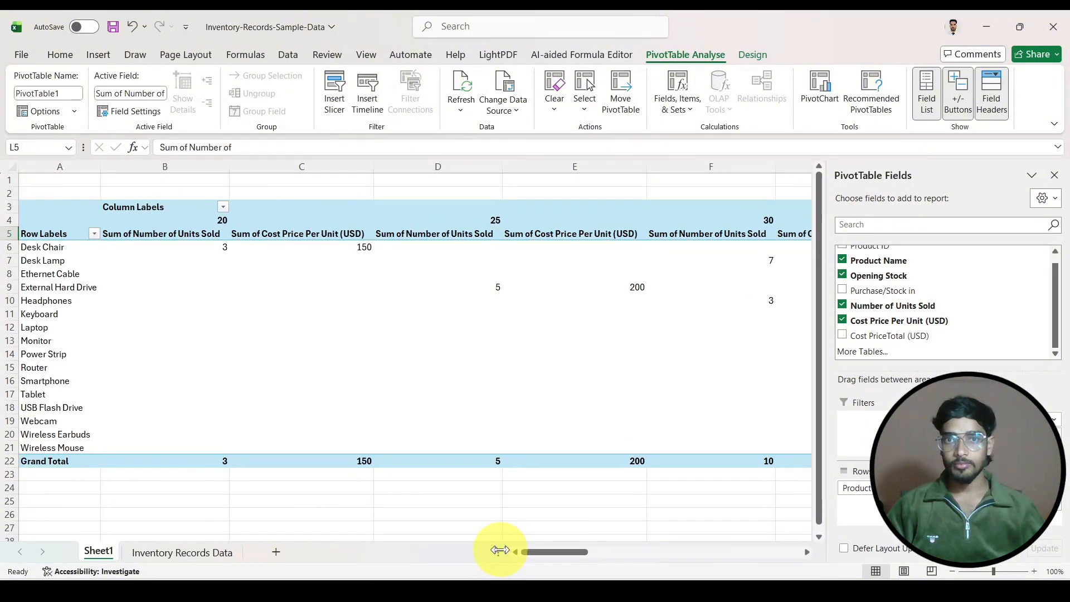
click(1053, 176)
Step: Review the recommended PivotTables for the Inventory Records Data sheet and close them without inserting one
click(170, 553)
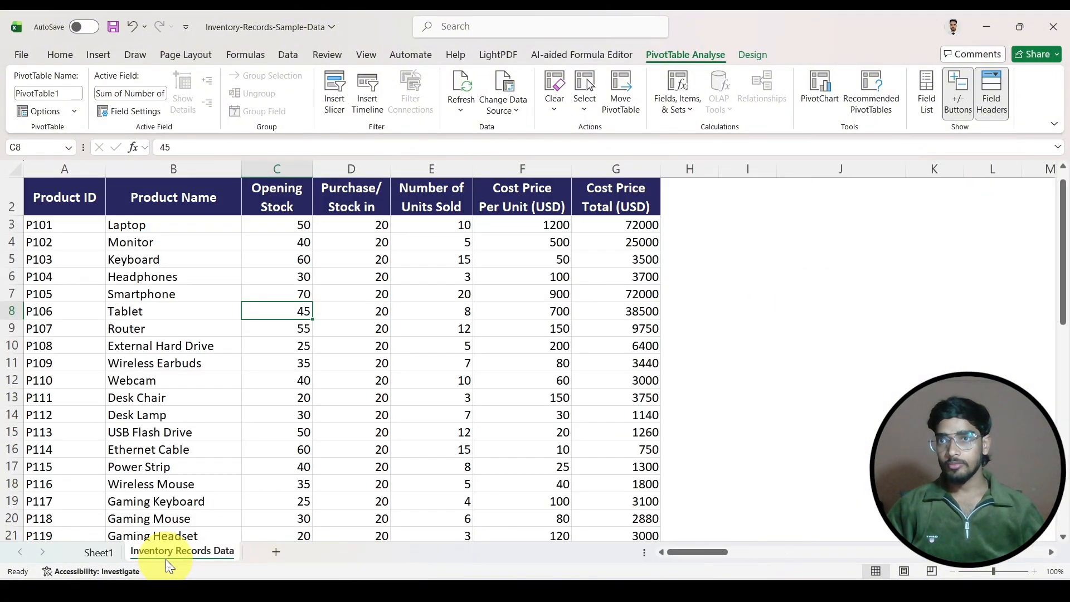
click(98, 56)
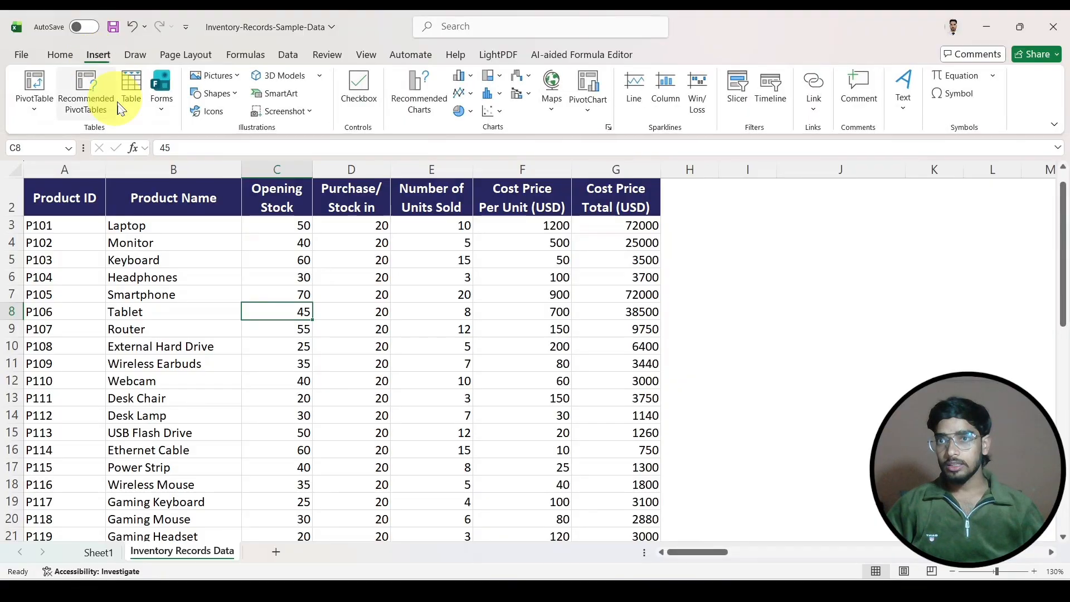
click(94, 107)
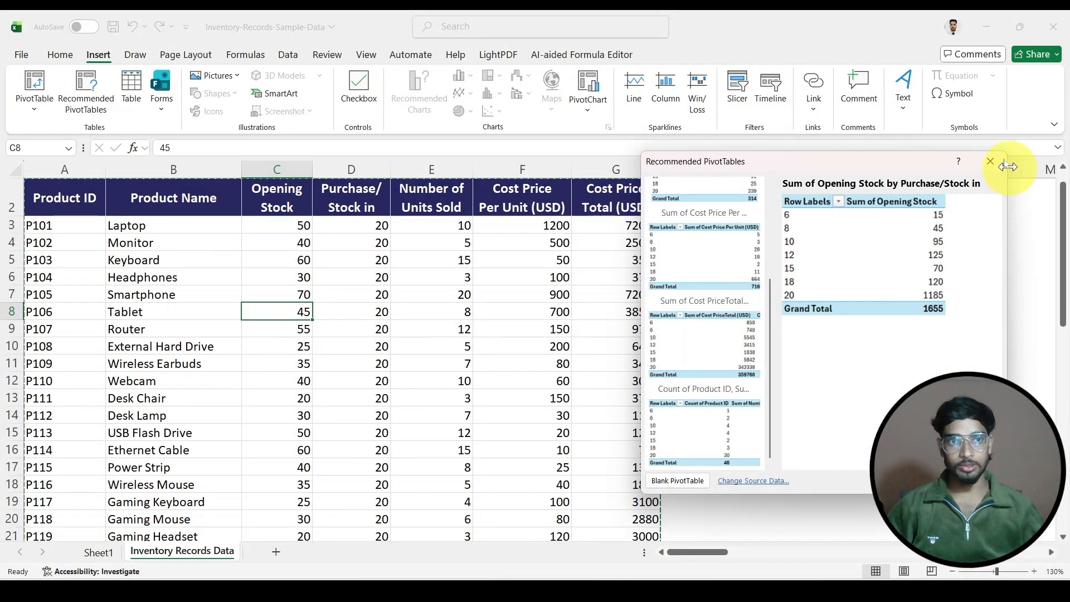
click(991, 162)
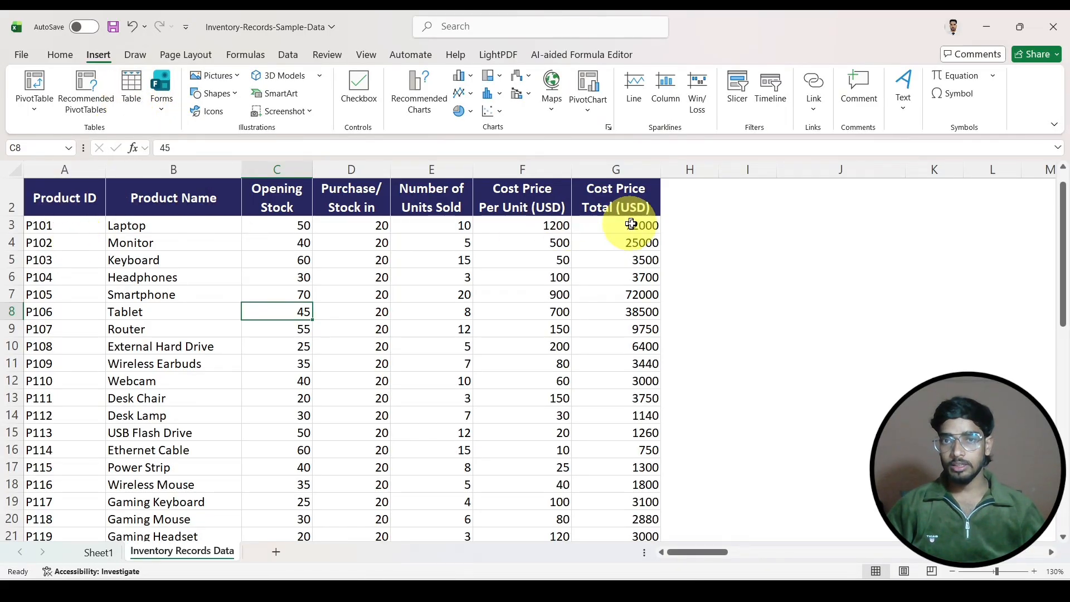
Step: Convert the range A2:G17 on the Inventory Records Data sheet into a table
drag(78, 195, 636, 197)
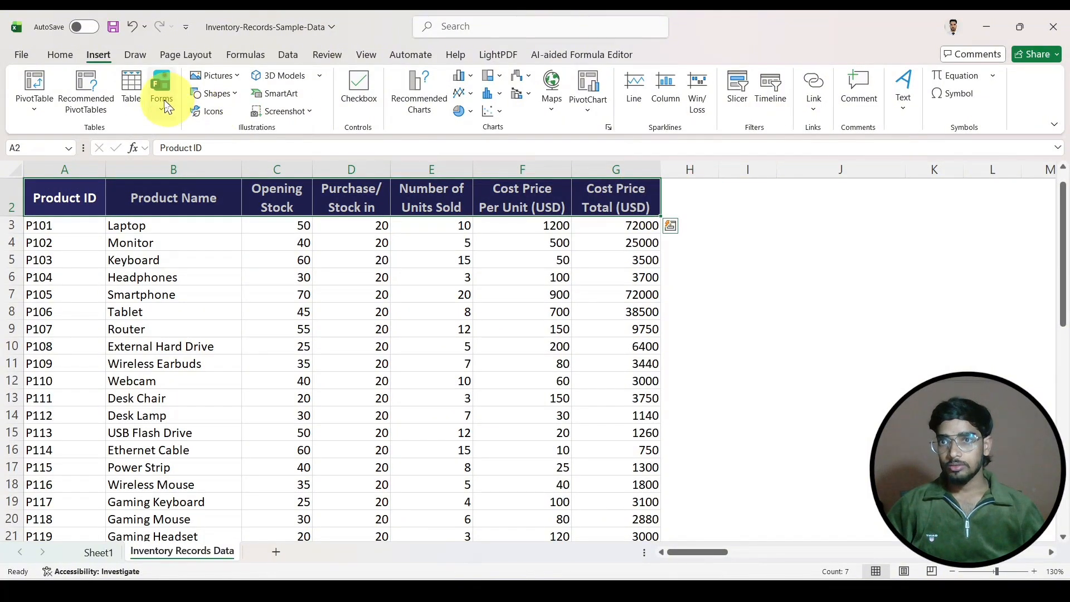
drag(45, 207, 627, 467)
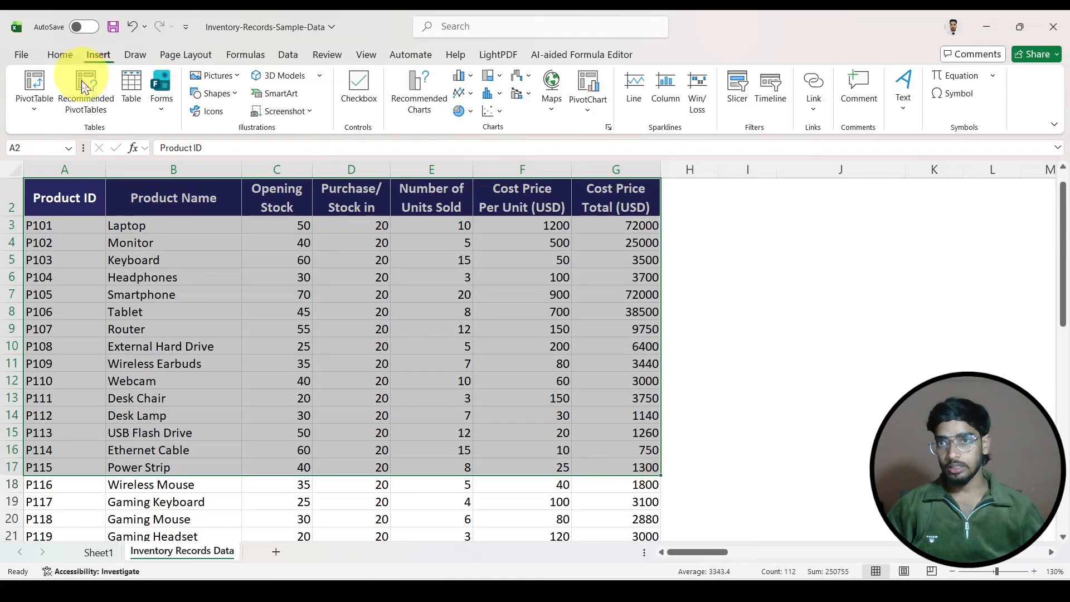
click(138, 87)
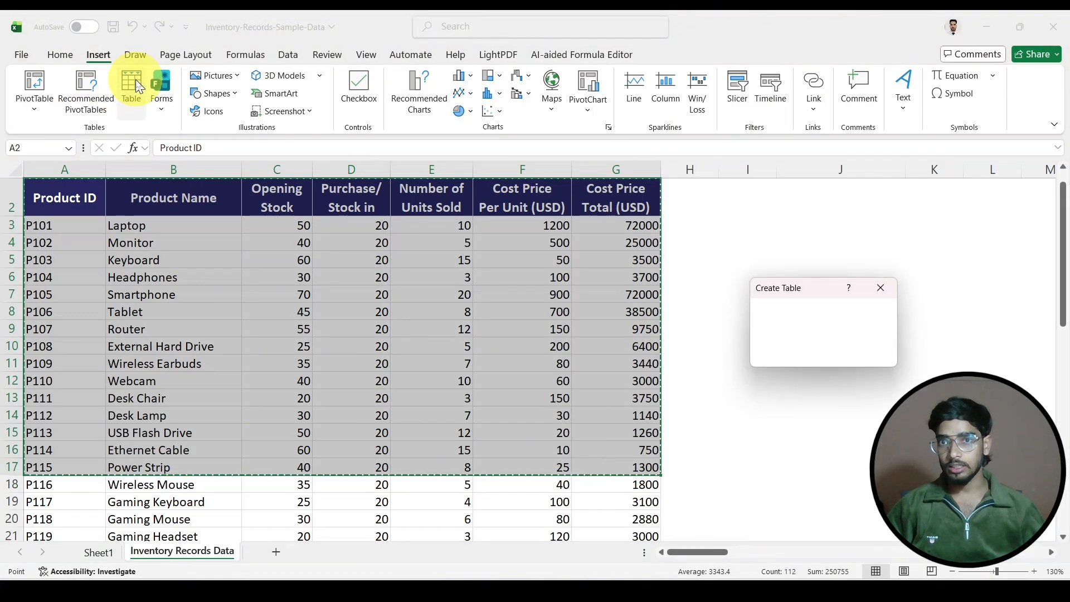
click(823, 355)
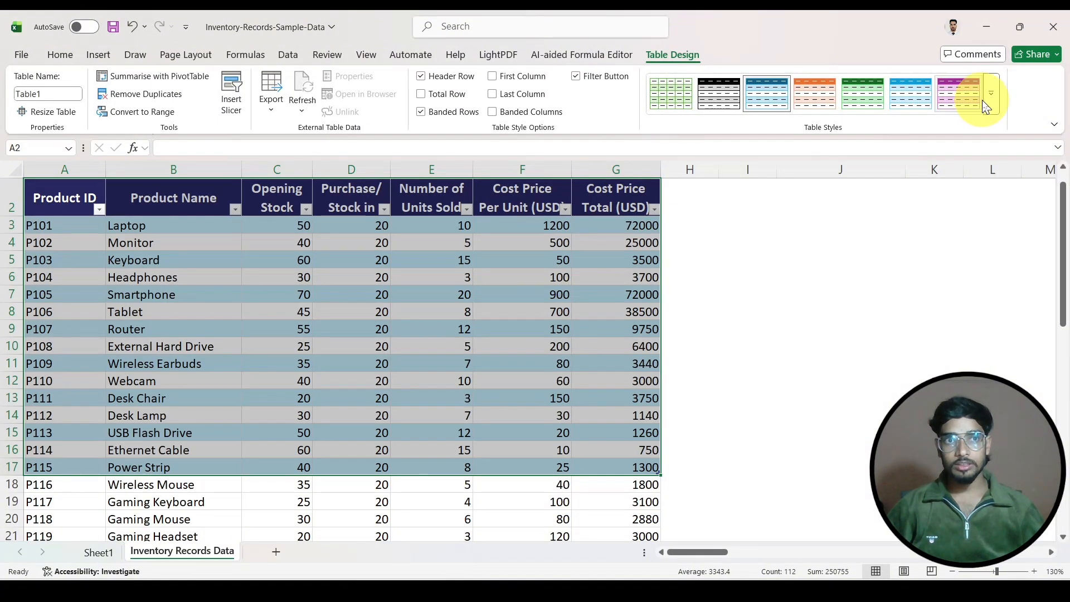
Step: Apply the light blue banded style from the Medium group to the inventory table
click(990, 94)
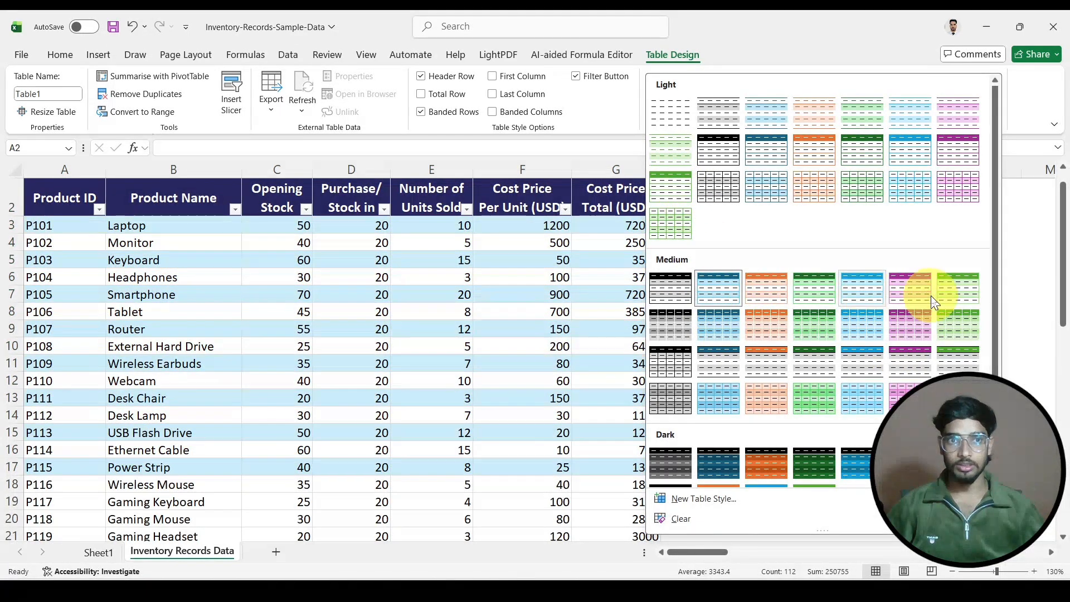
click(864, 300)
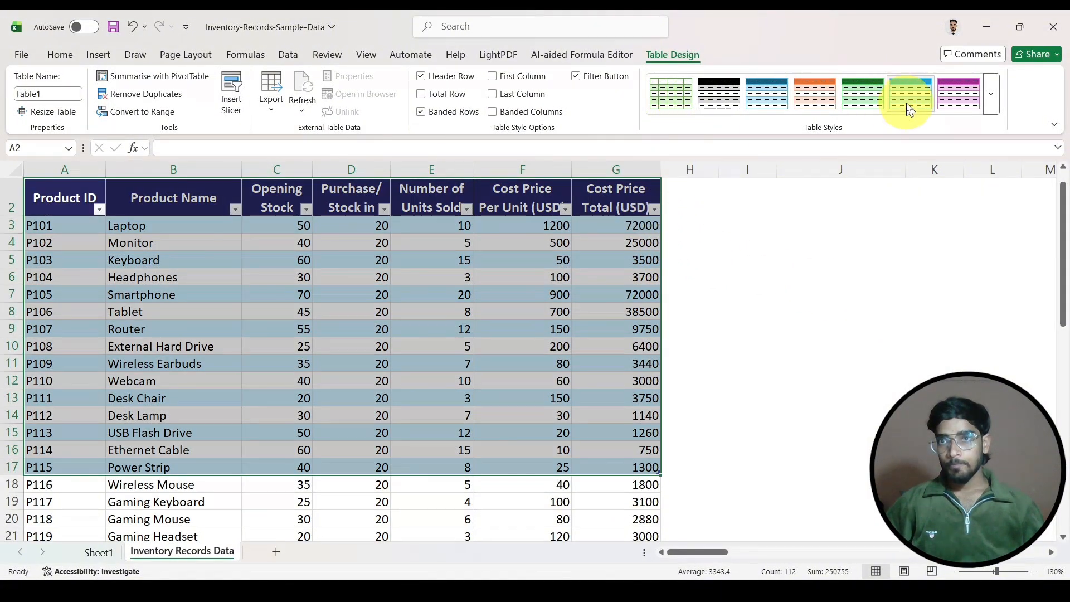
click(105, 57)
click(431, 364)
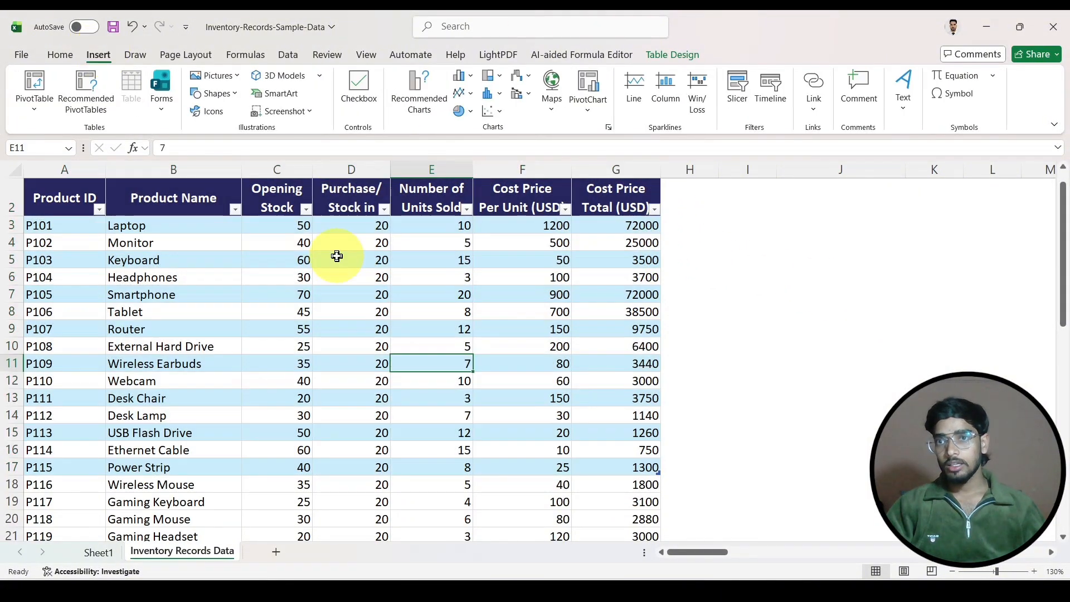
Step: Select cell H3 beside the Laptop record and increase the height of row 3 to about double
click(223, 77)
mouse_move(234, 98)
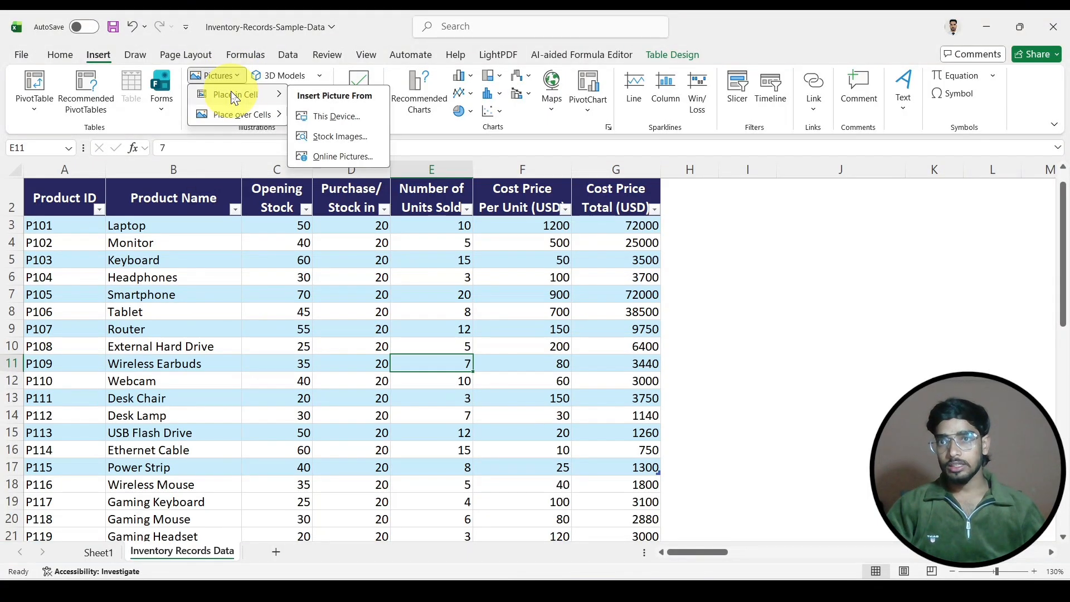
click(675, 227)
click(675, 226)
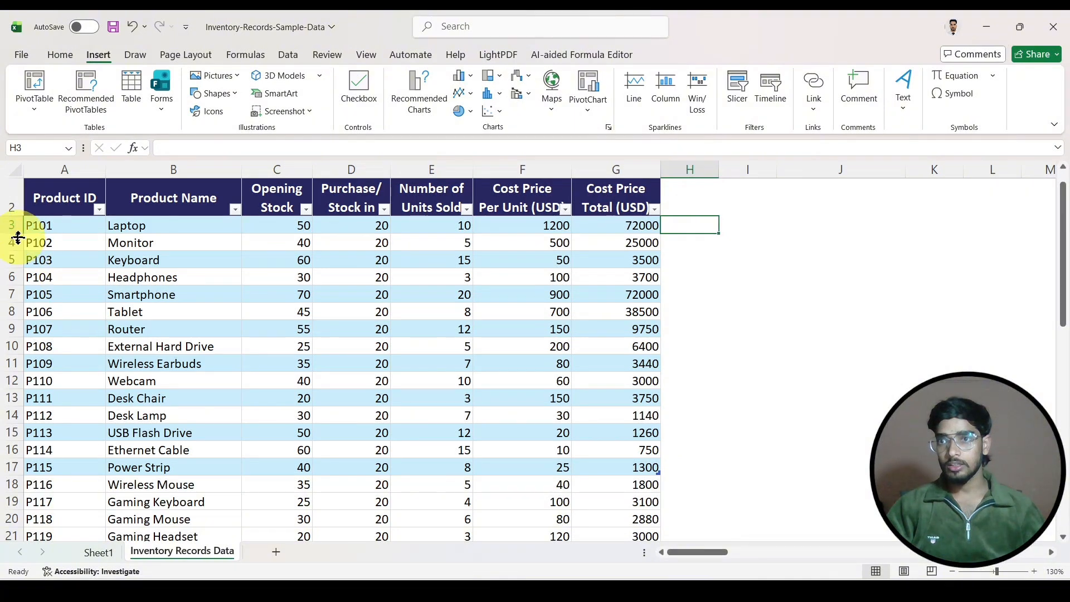
drag(17, 233, 16, 255)
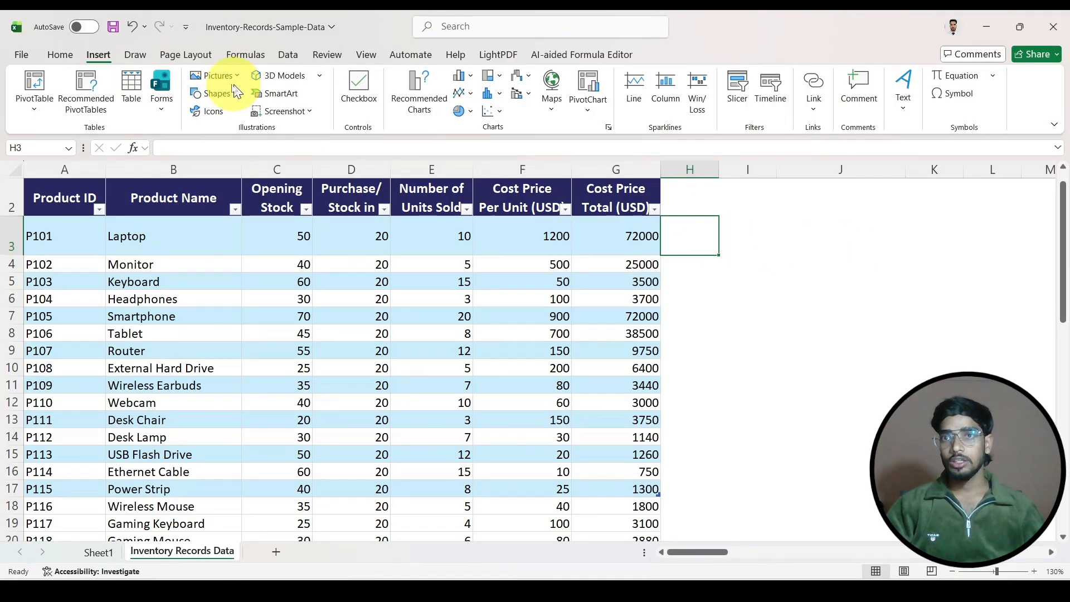
Step: Search online pictures for "laptop" and insert the black laptop on a white background into cell H3
click(211, 77)
mouse_move(251, 115)
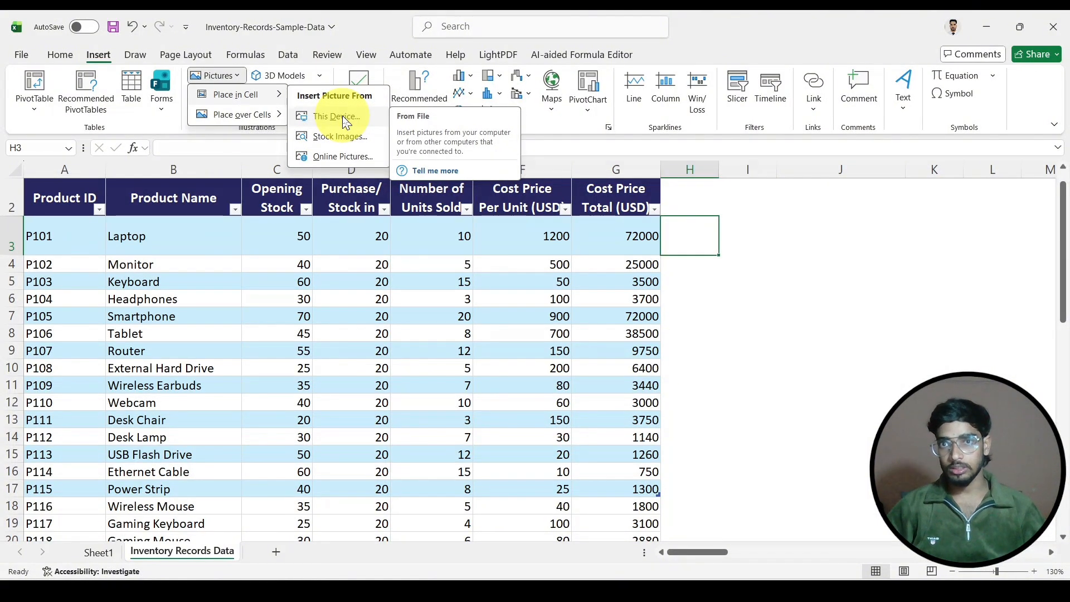
click(345, 157)
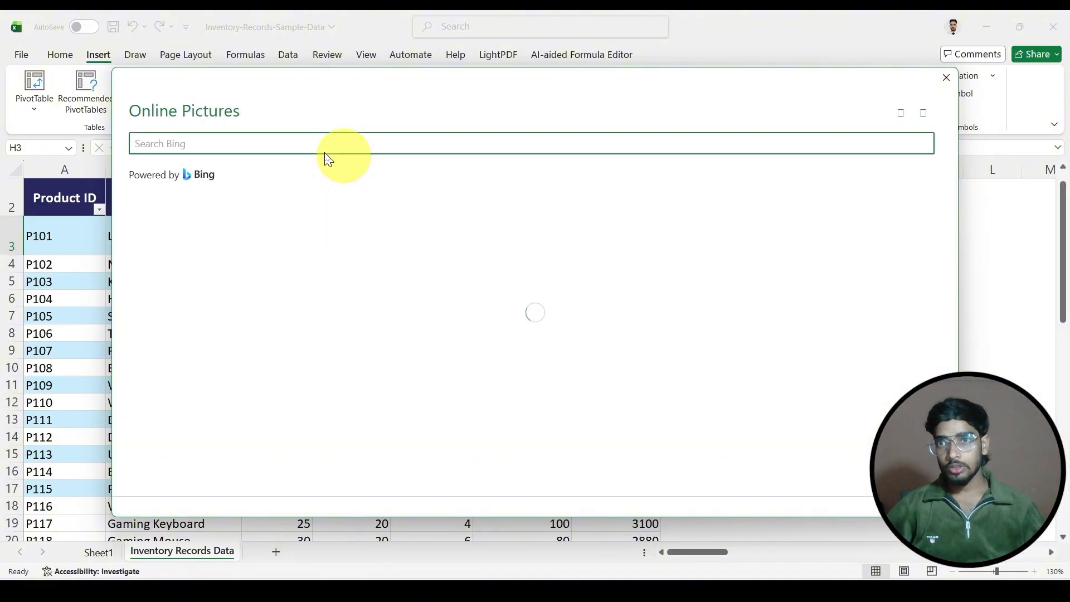
text(laptop)
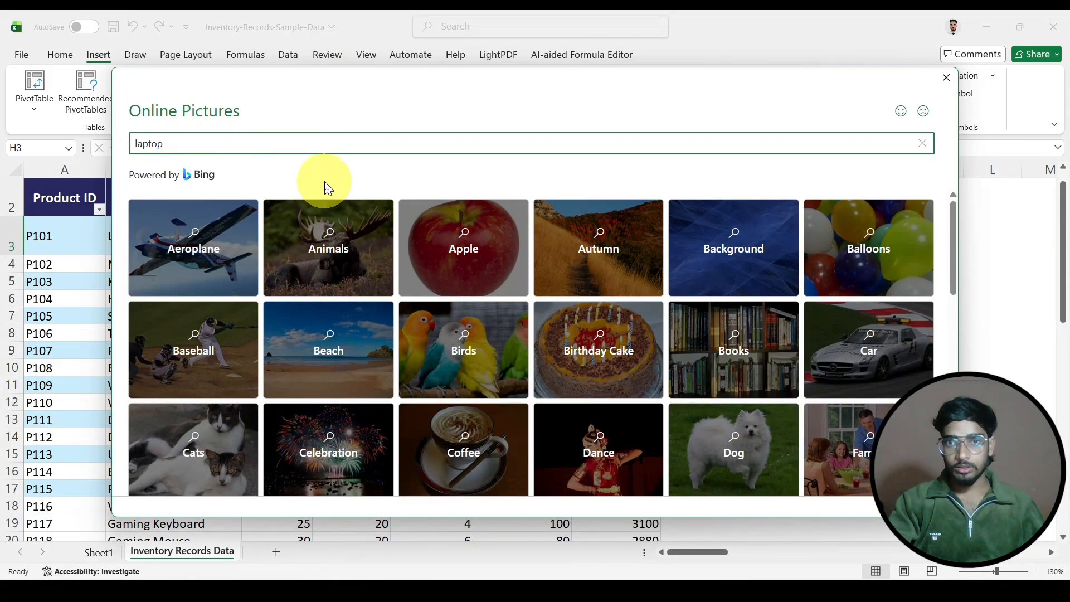
key(Return)
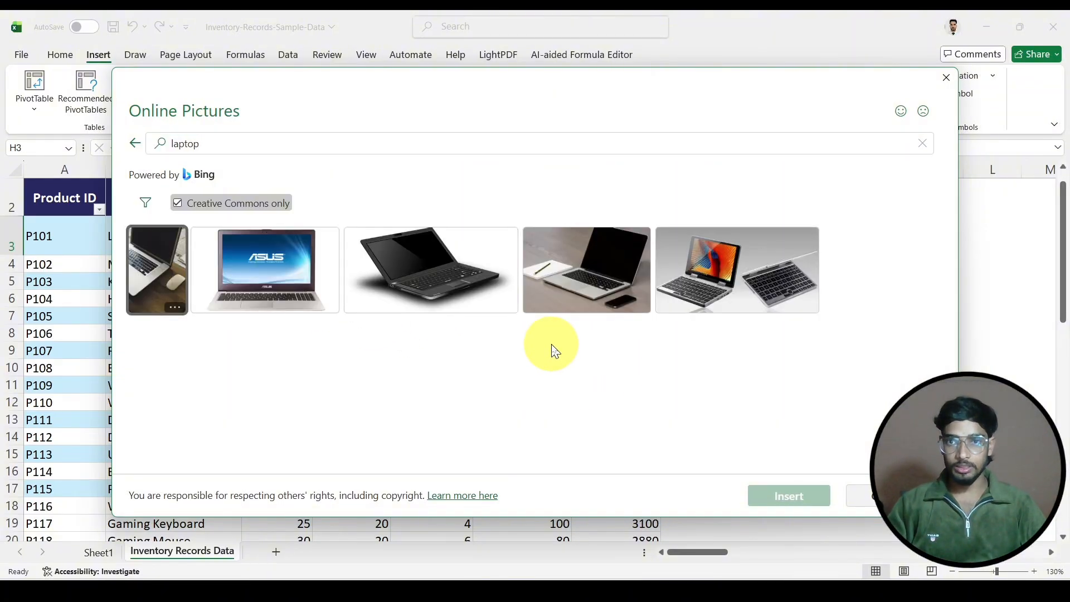
click(471, 277)
click(783, 500)
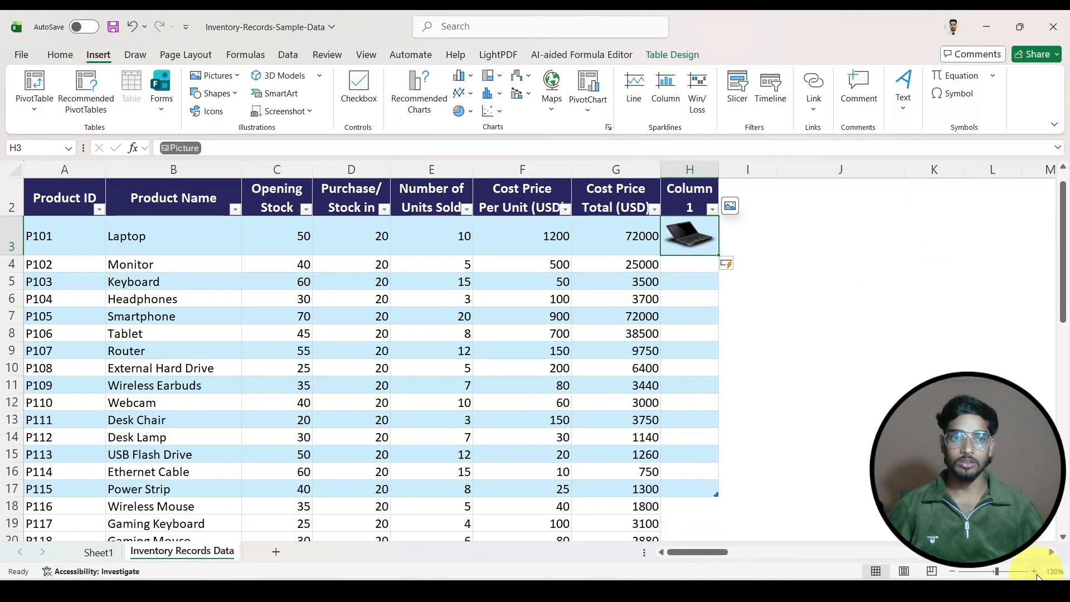
Step: Inspect the laptop picture in H3 at 150% zoom and look through the available shapes without inserting one
click(1034, 571)
click(1034, 572)
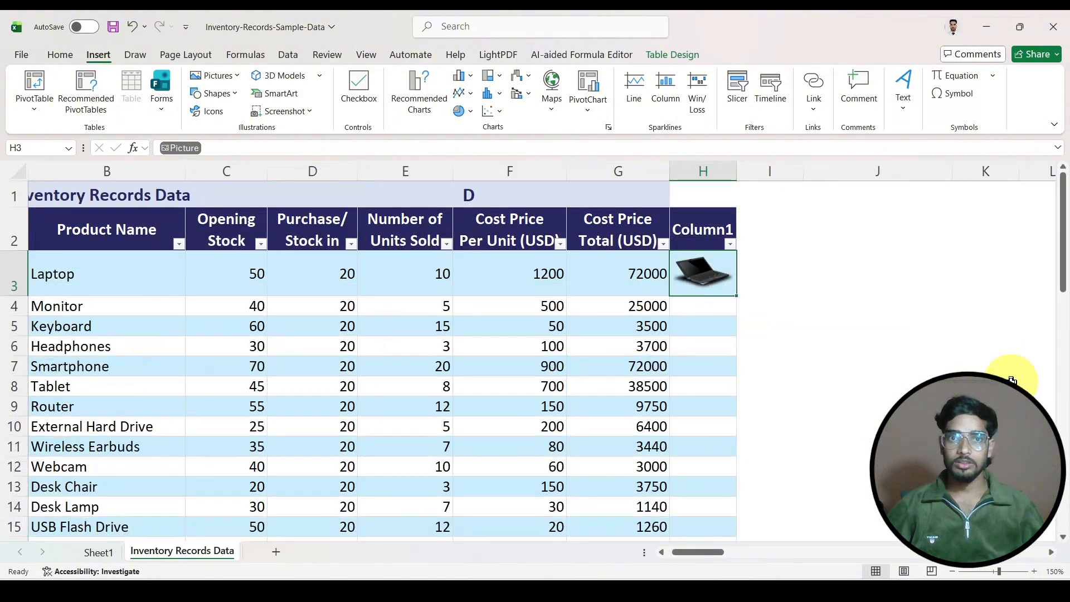
mouse_move(727, 278)
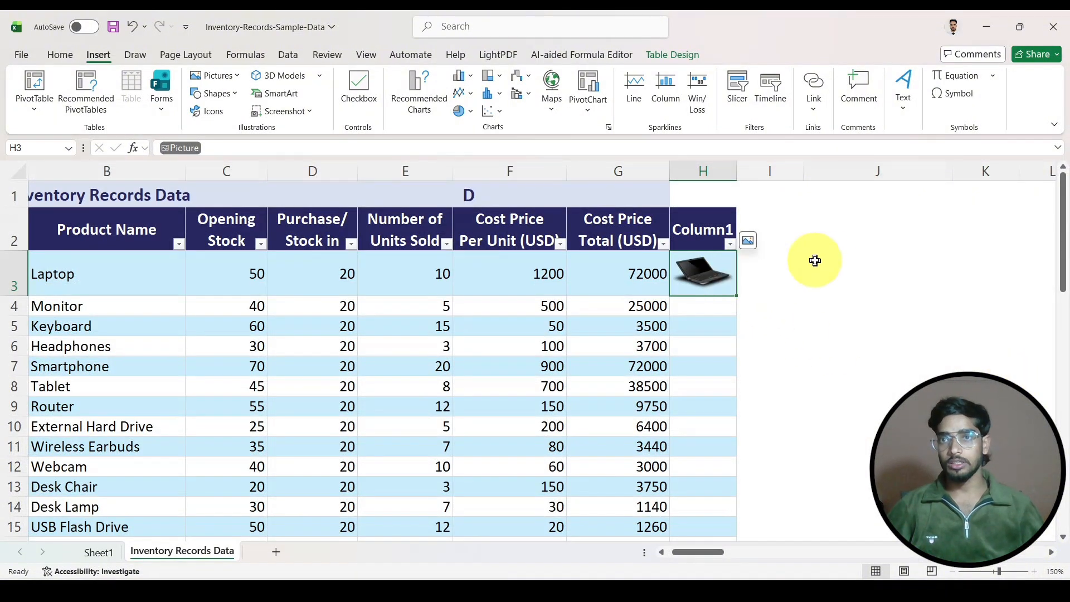
click(233, 95)
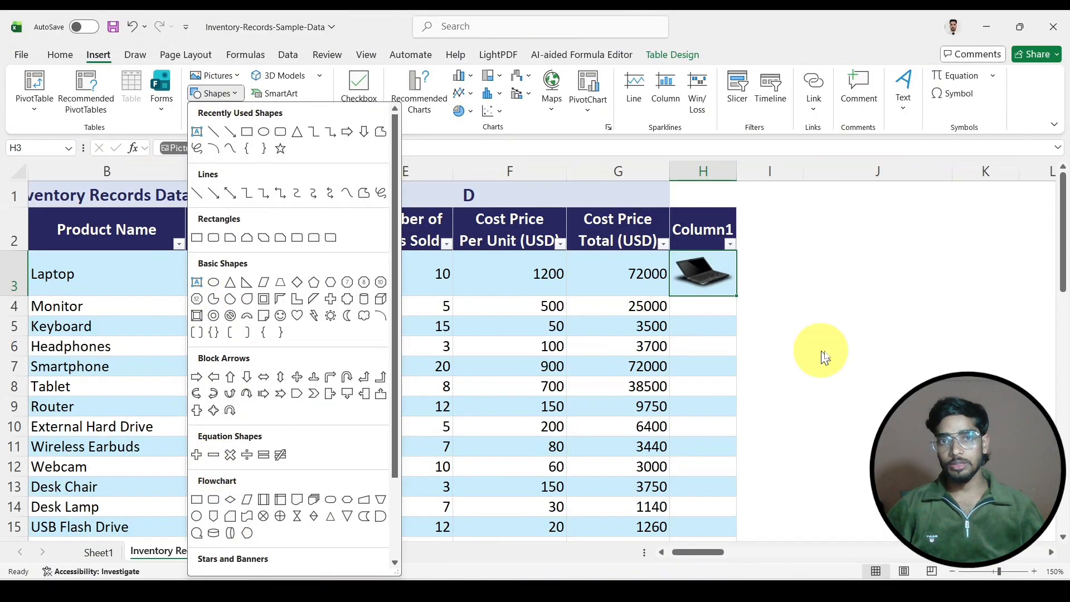
click(829, 324)
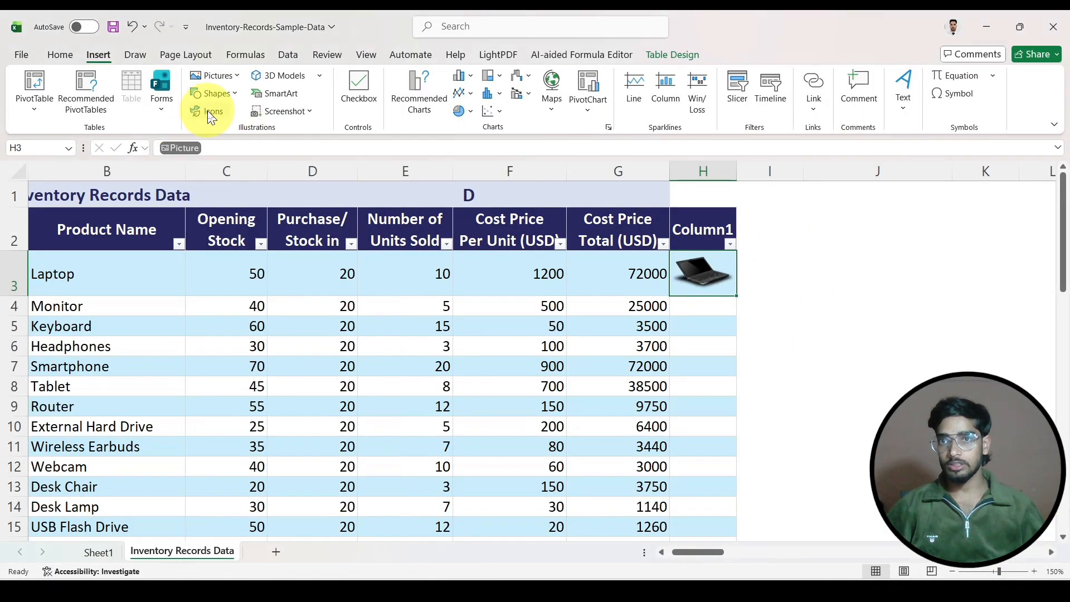
Step: Search the stock icons for "laptop" and insert the solid laptop icon with a globe on its screen
click(211, 114)
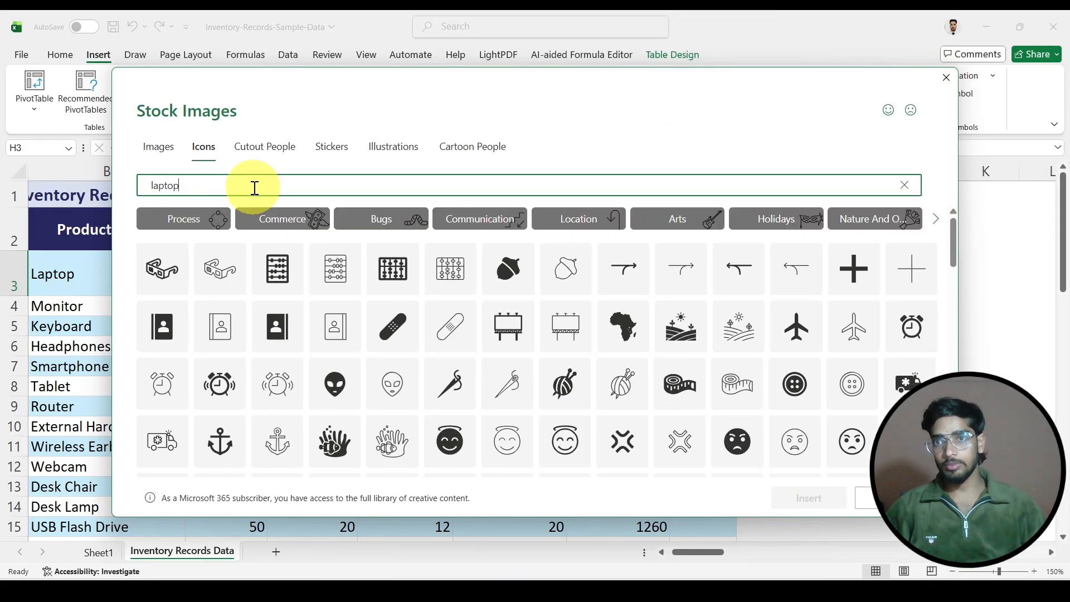
click(161, 234)
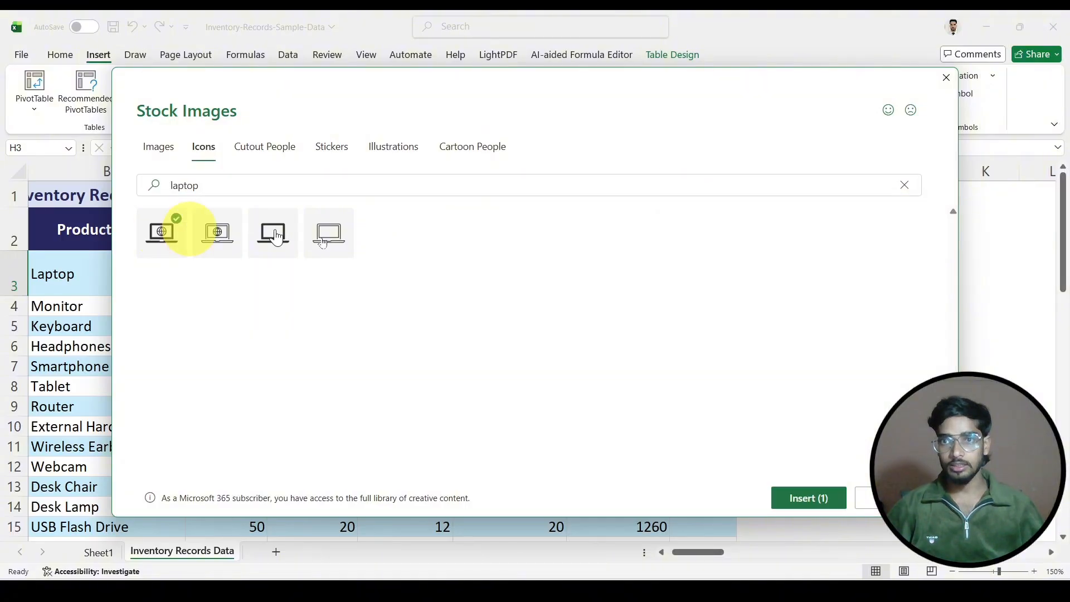
click(833, 503)
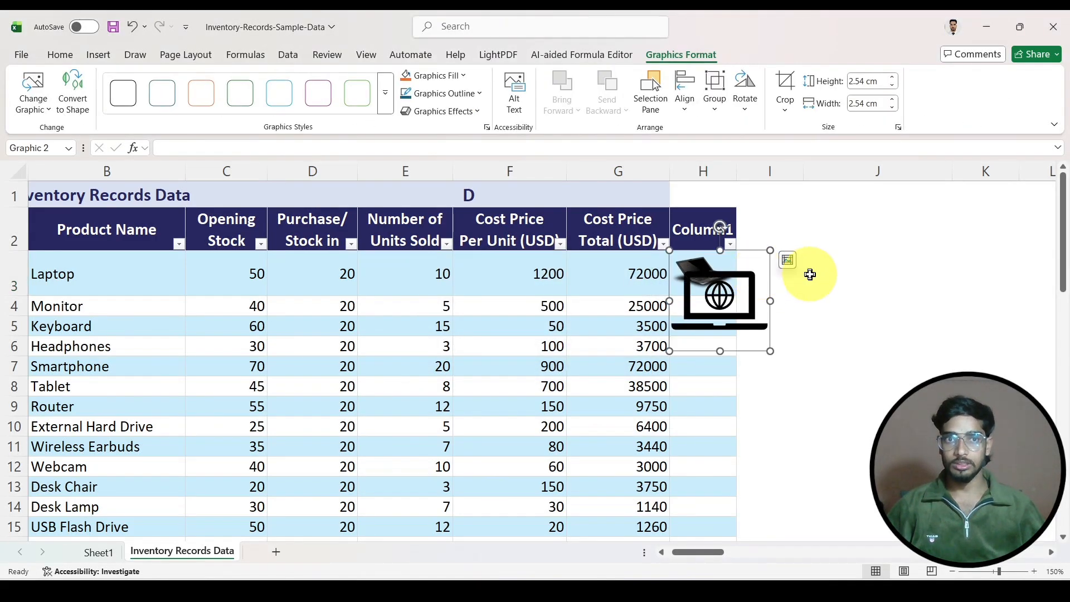
Step: Shrink the globe laptop icon to fit cell H3, replacing the black laptop picture there
drag(728, 303, 768, 281)
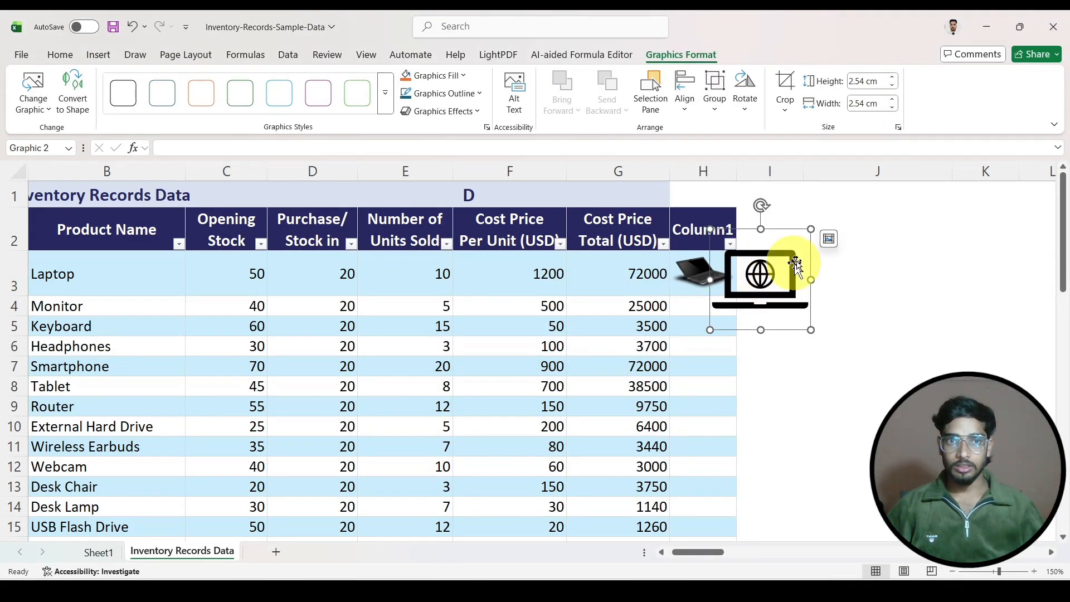
drag(814, 230, 704, 270)
click(692, 274)
click(802, 306)
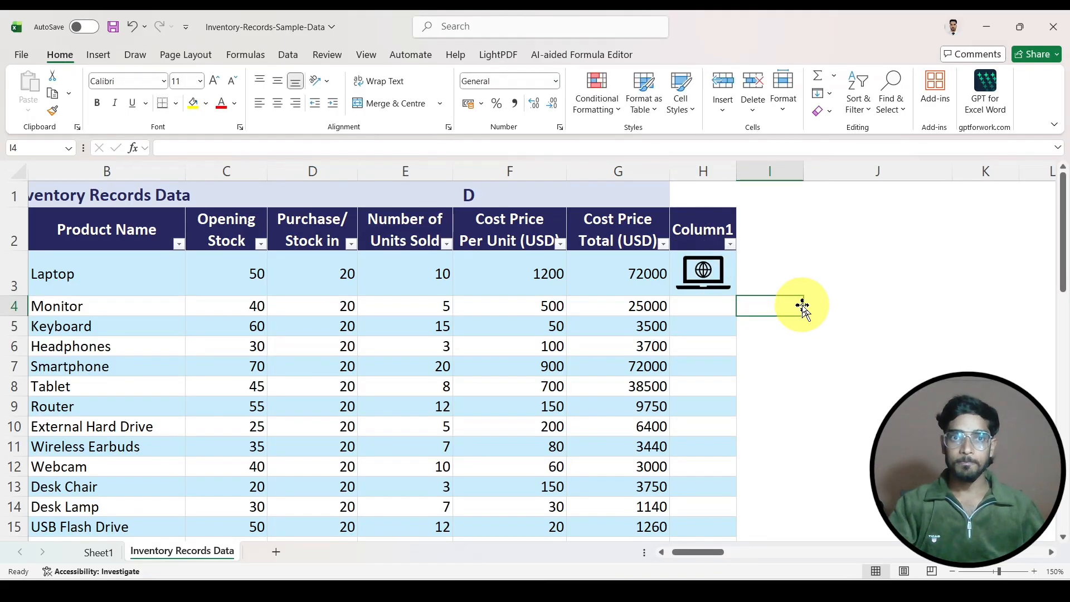
click(98, 54)
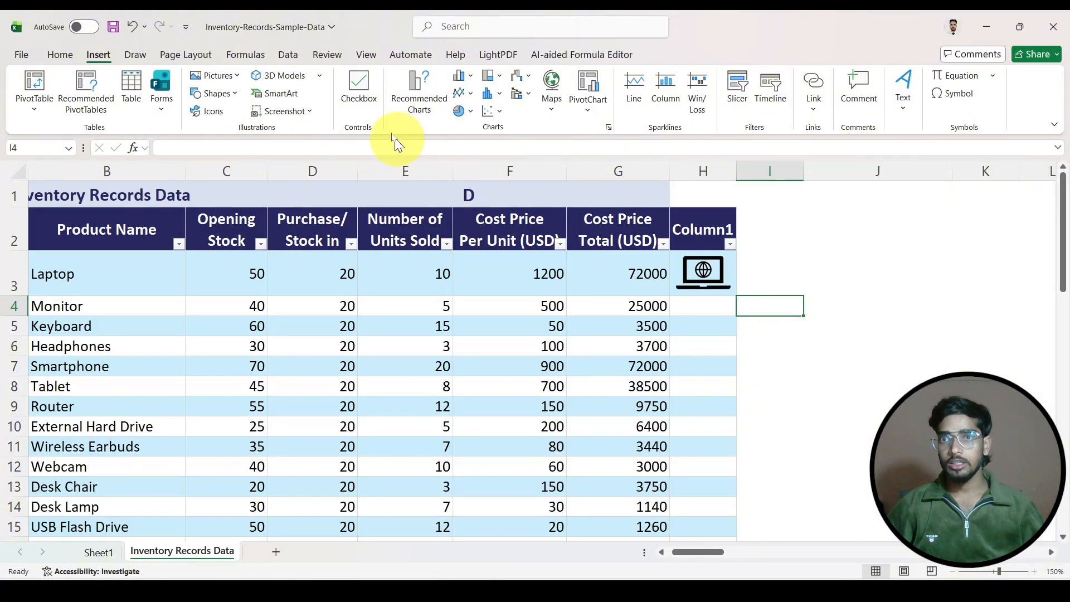
click(318, 78)
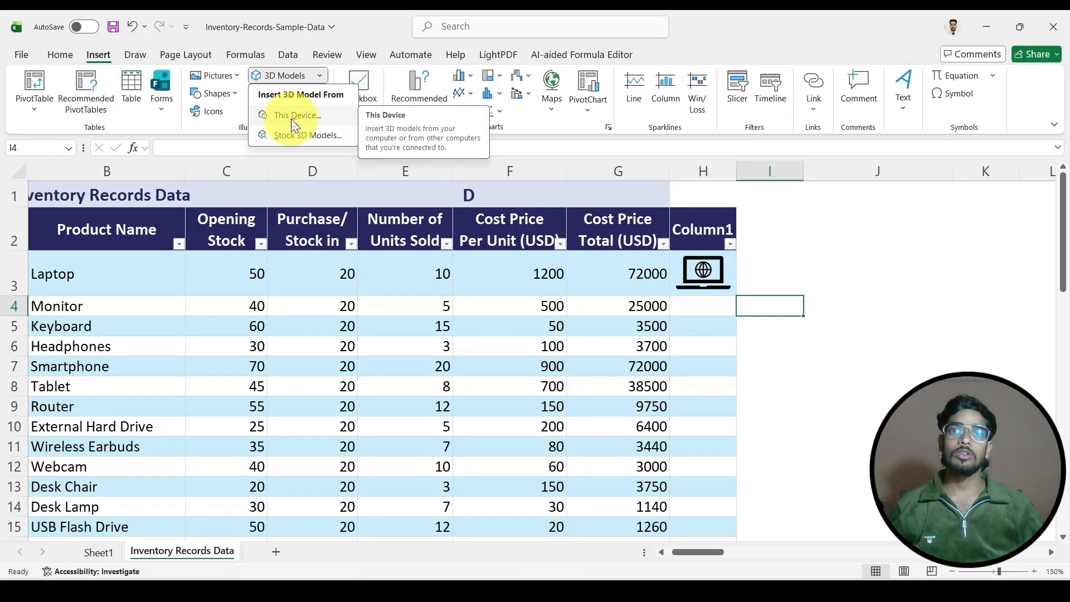
click(840, 280)
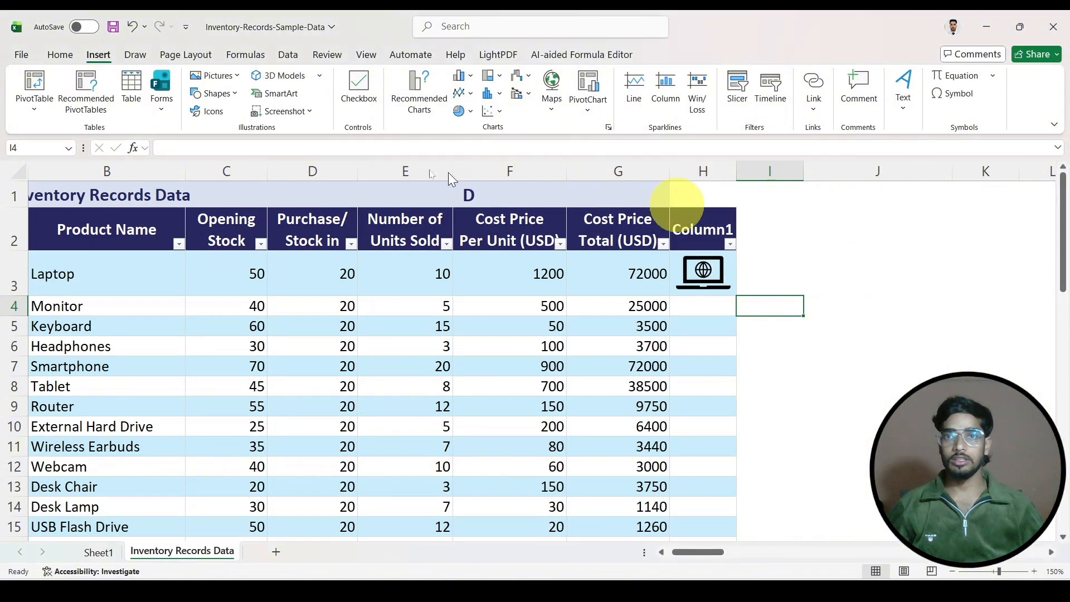
Step: Add a new worksheet and insert an Organisation Chart SmartArt graphic from the Hierarchy category
click(276, 552)
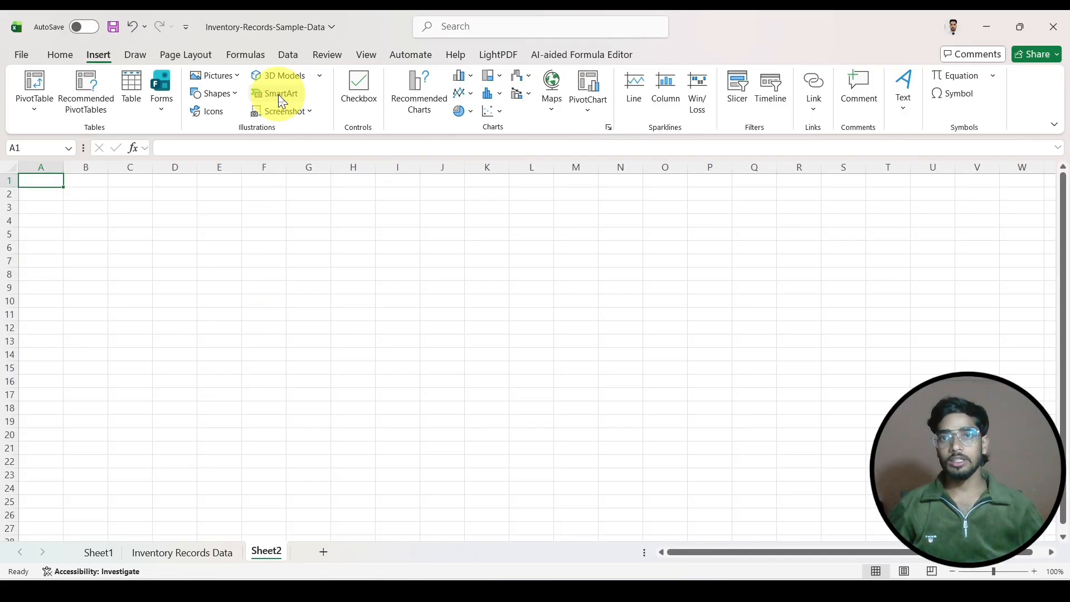
click(282, 102)
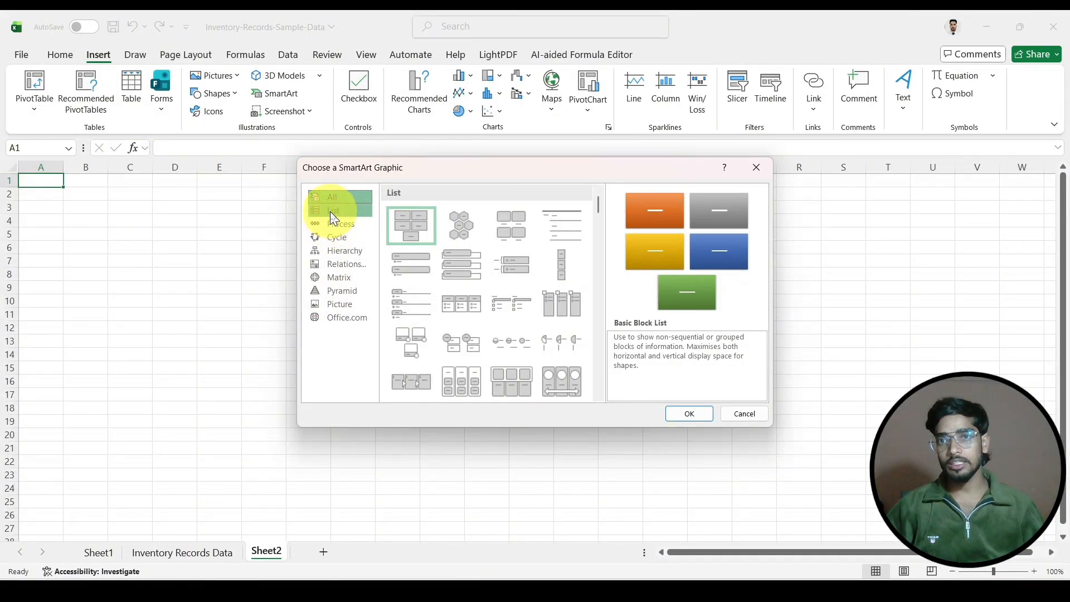
click(337, 239)
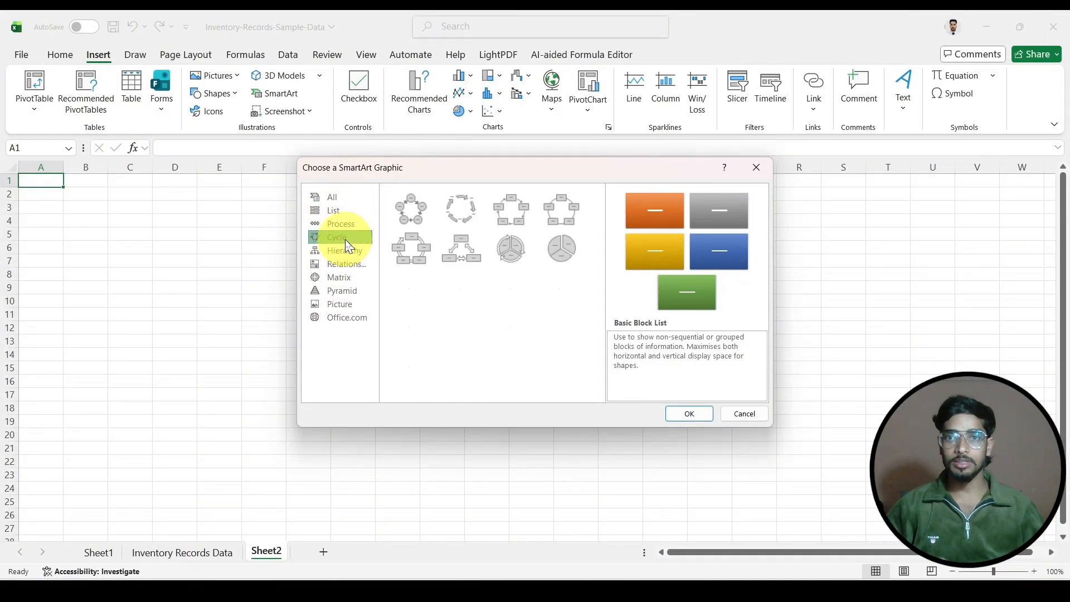
click(346, 251)
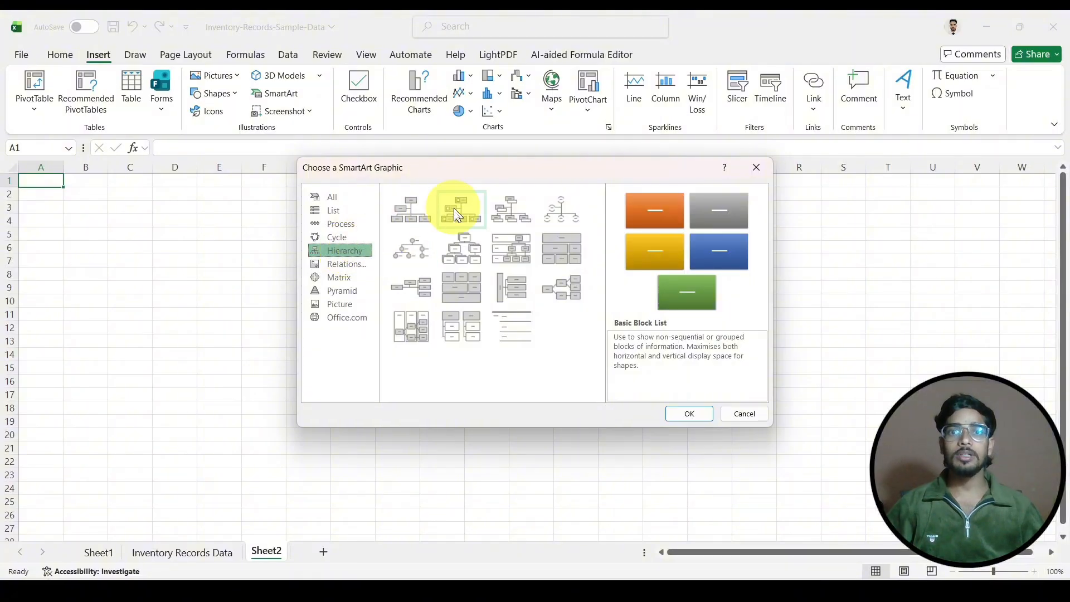
click(404, 224)
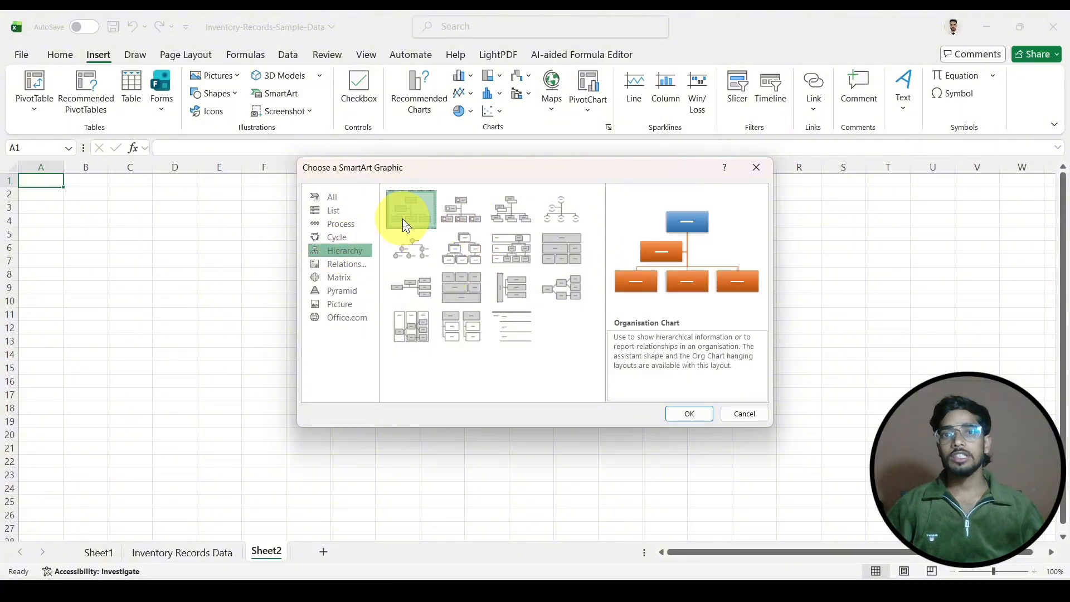
click(690, 414)
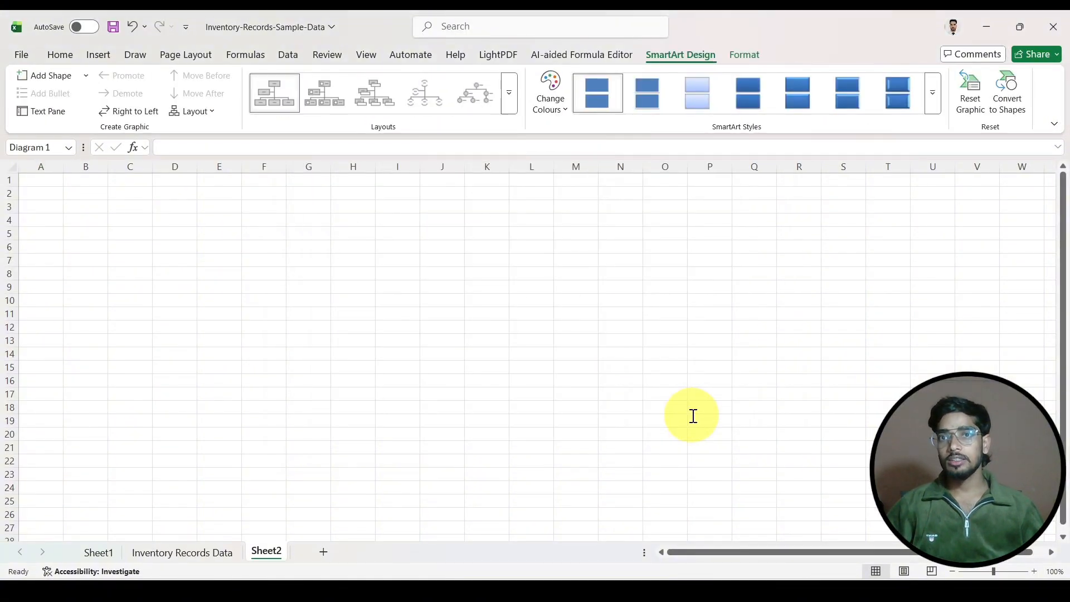
click(802, 329)
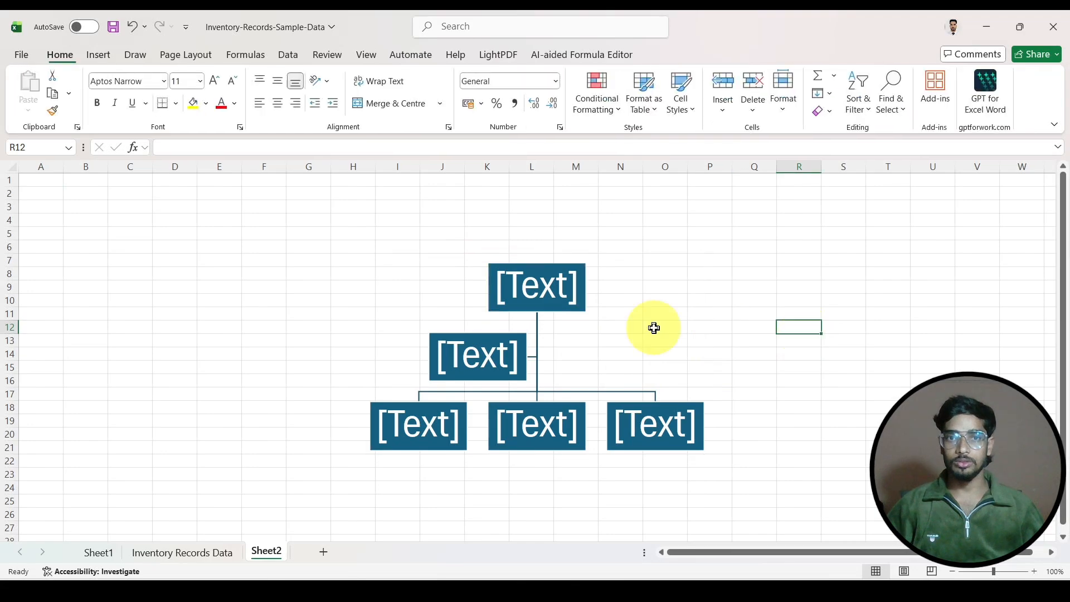
click(530, 353)
key(Tab)
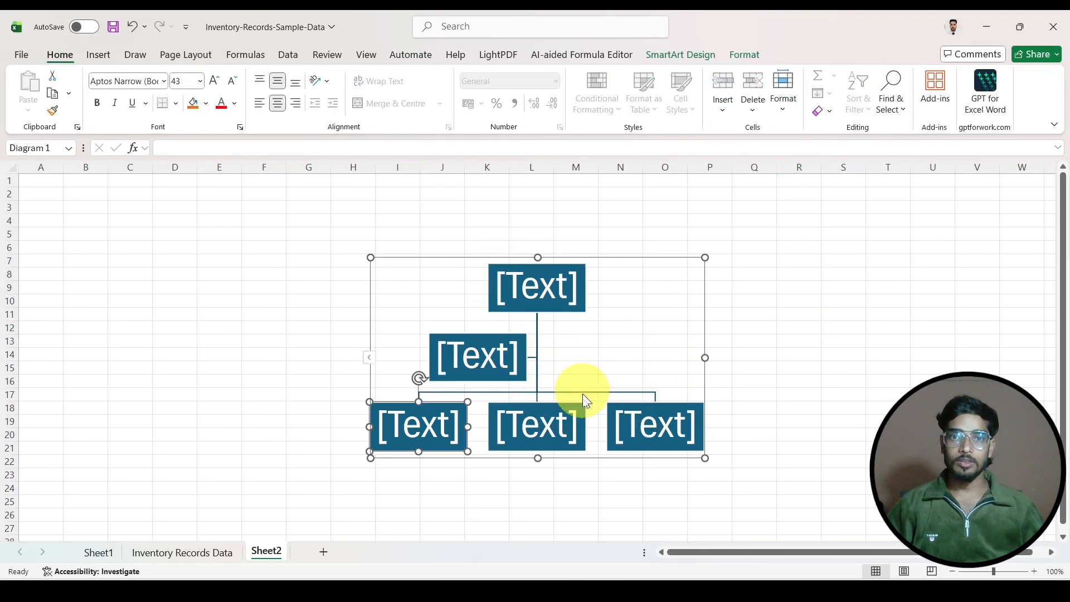
click(501, 425)
click(650, 427)
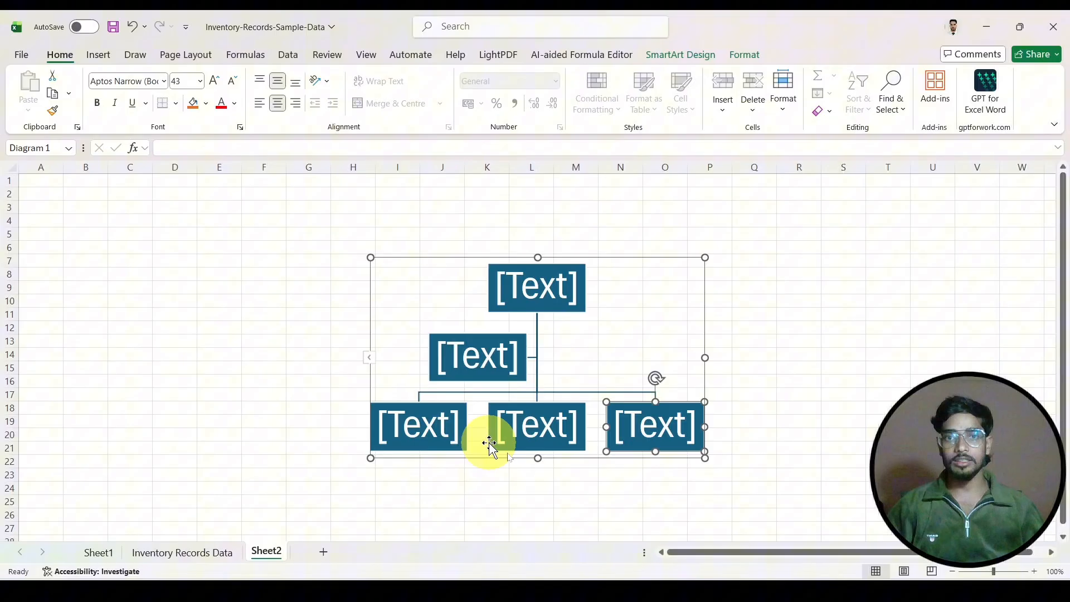
click(752, 340)
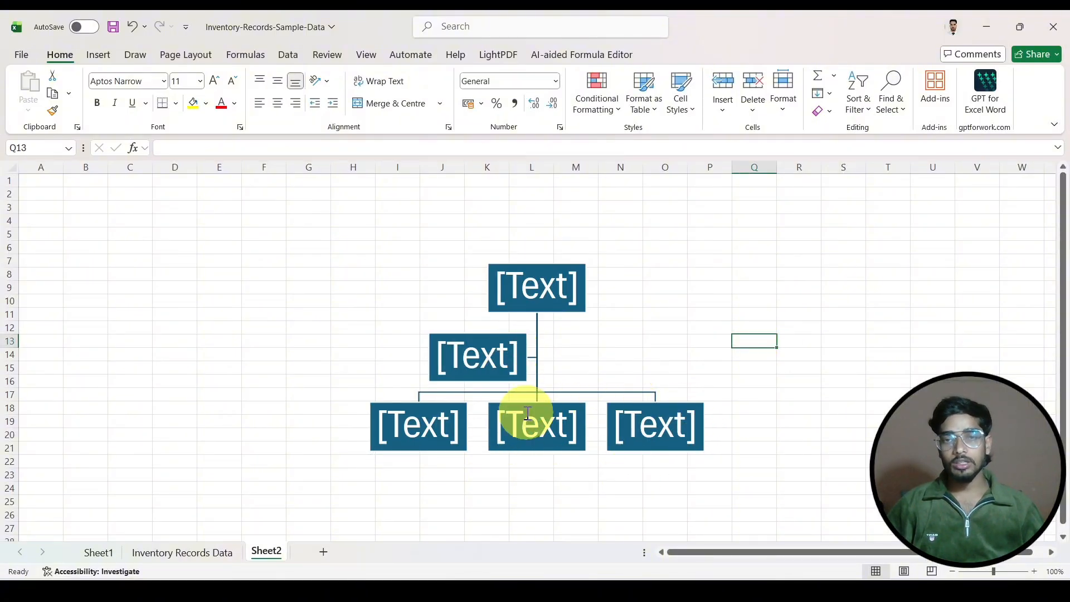
Step: Add two more assistant boxes to the organisation chart by duplicating the existing second-level box
click(524, 344)
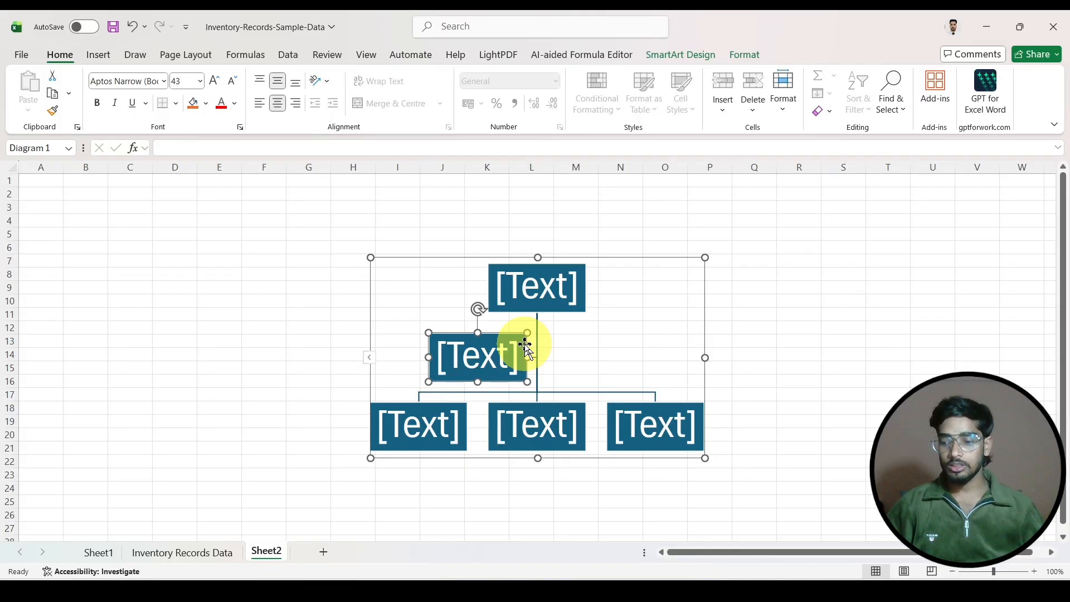
key(ctrl+c)
key(ctrl+v)
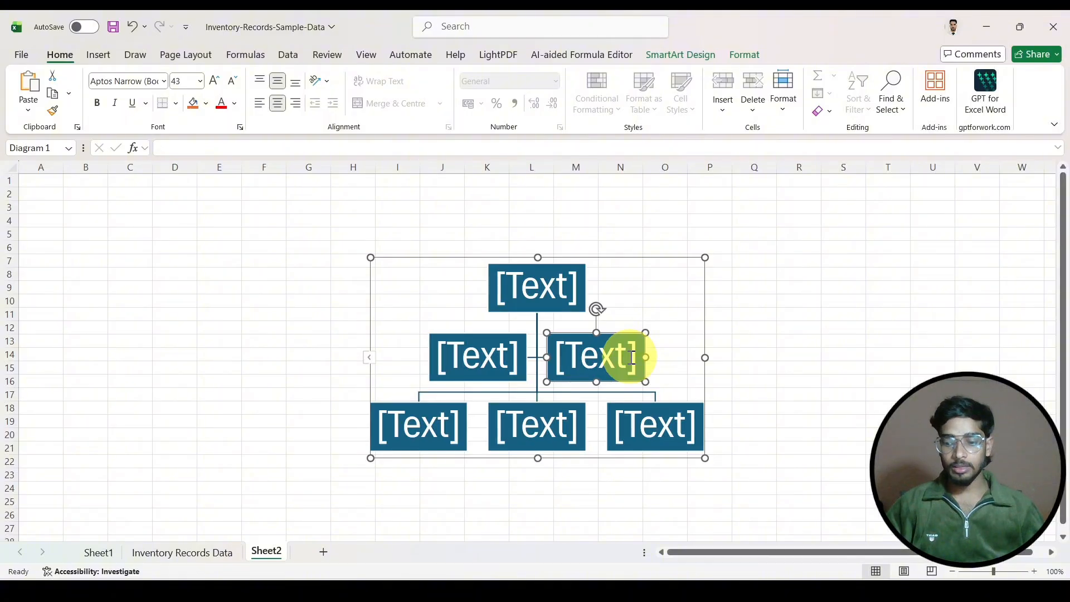
click(770, 344)
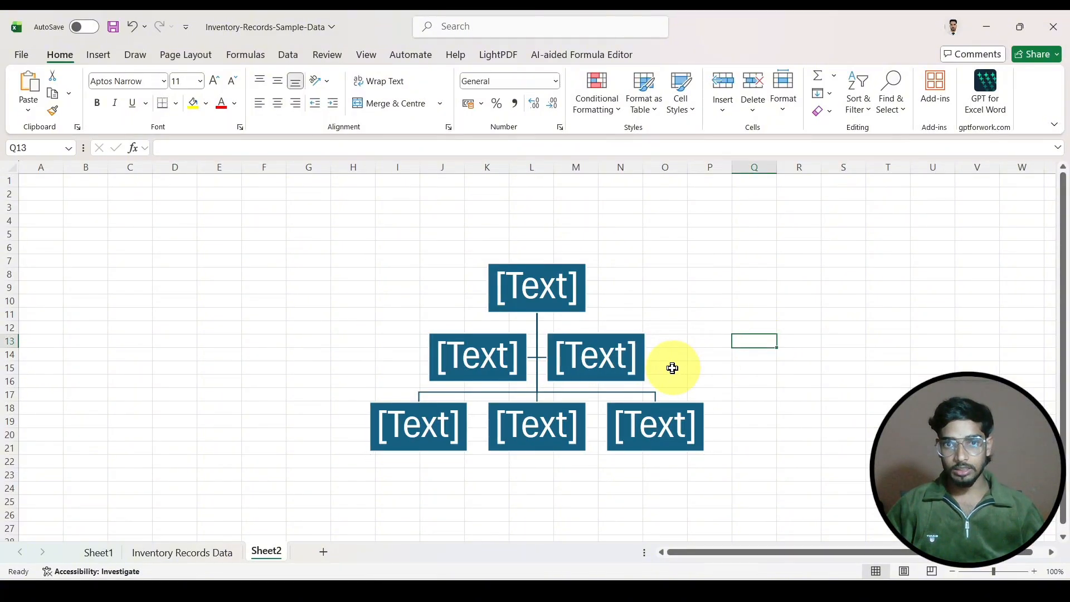
click(638, 378)
click(774, 352)
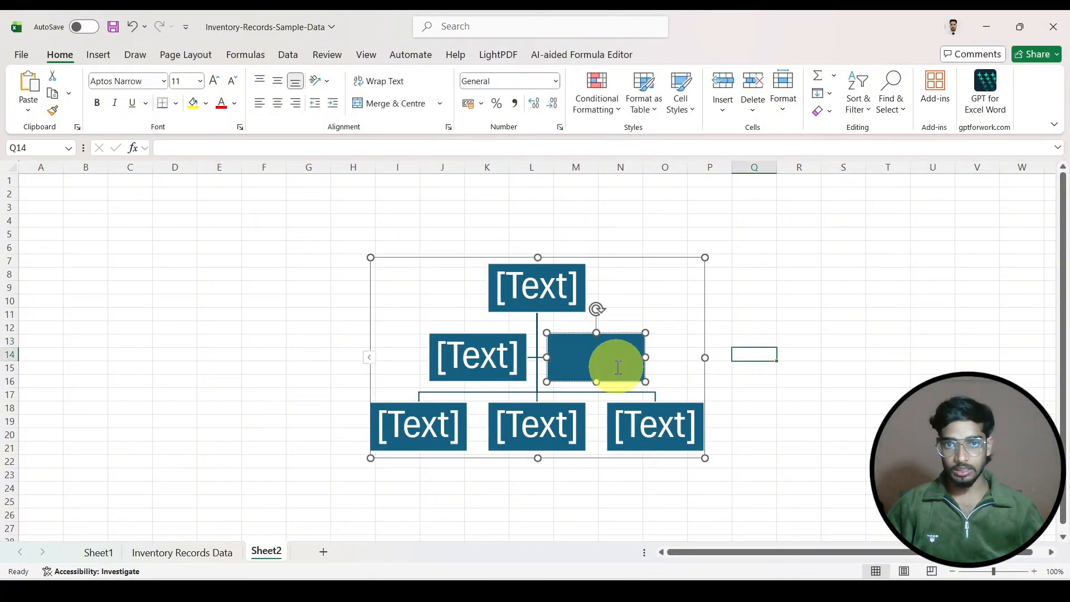
click(642, 356)
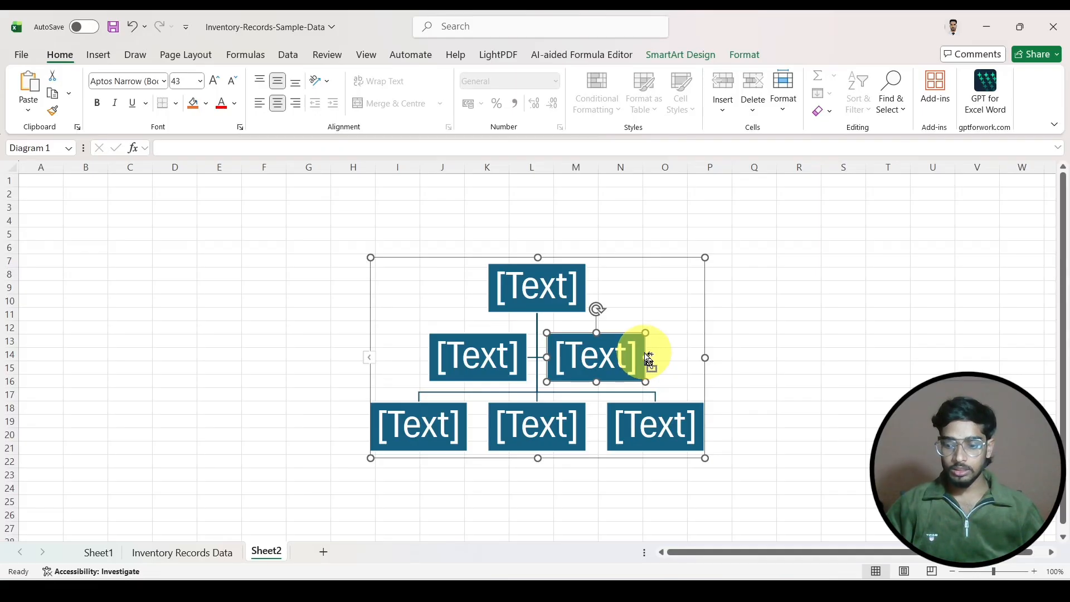
key(ctrl+d)
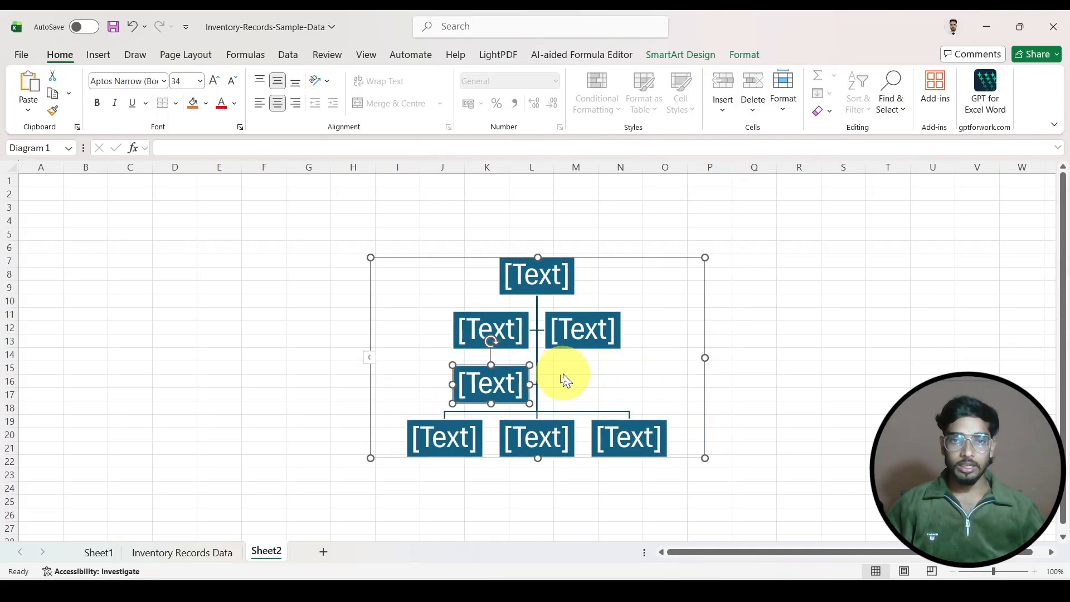
click(618, 338)
click(613, 377)
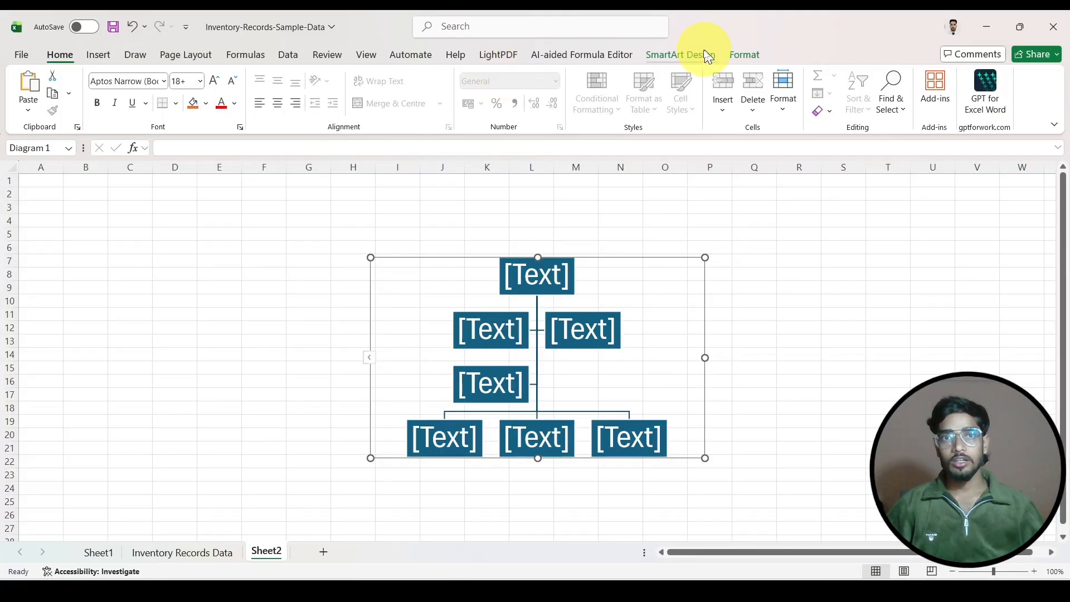
Step: Apply the glossy bevelled 3-D SmartArt style to the organisation chart
click(681, 54)
click(748, 83)
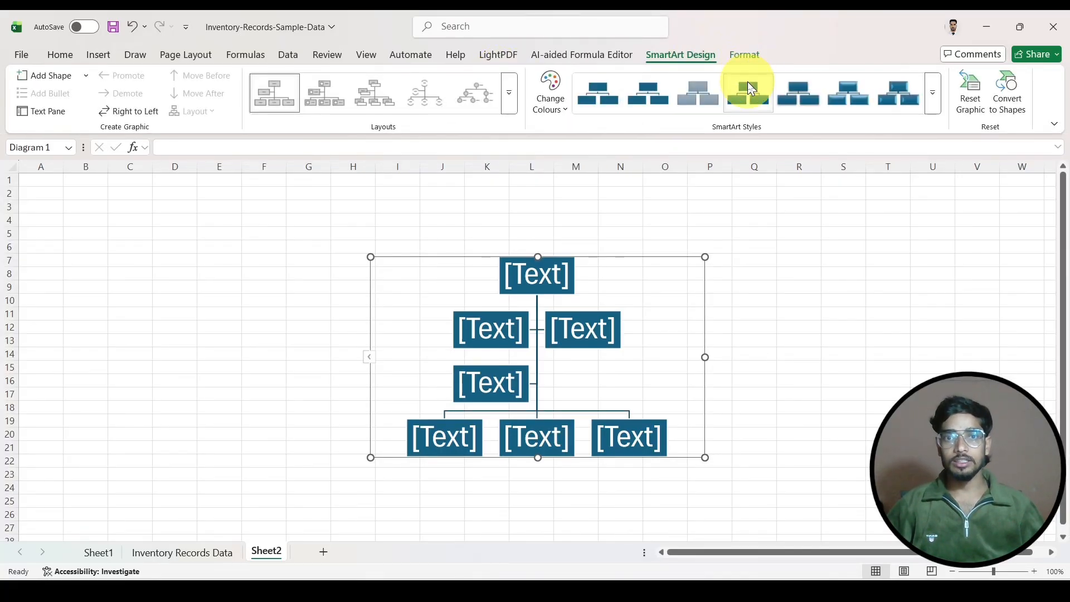
click(849, 87)
click(849, 324)
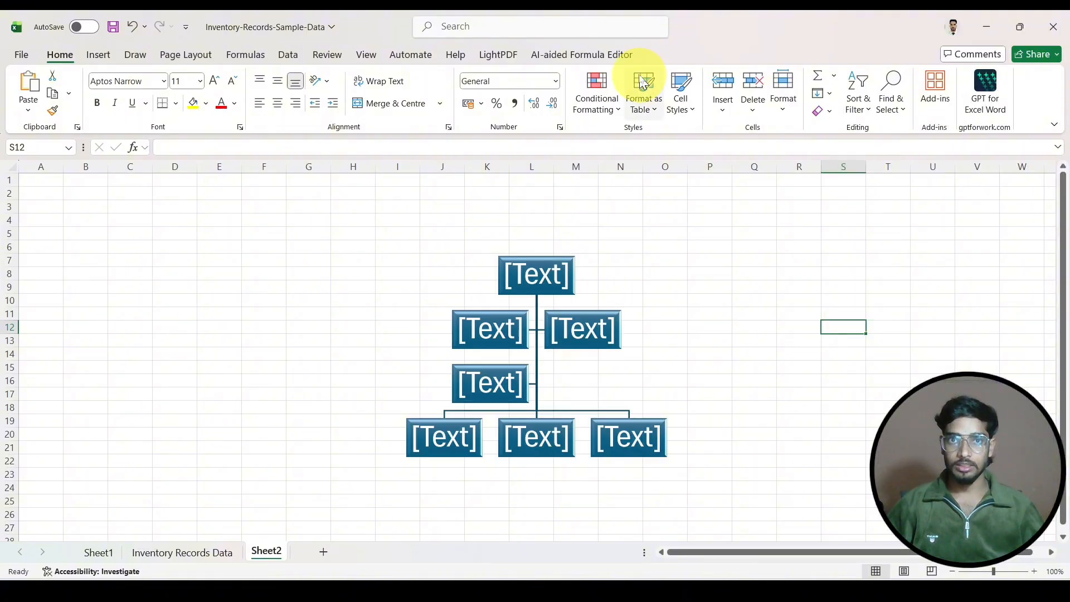
Step: Try a standard red shape fill behind the whole organisation chart and undo it
click(594, 55)
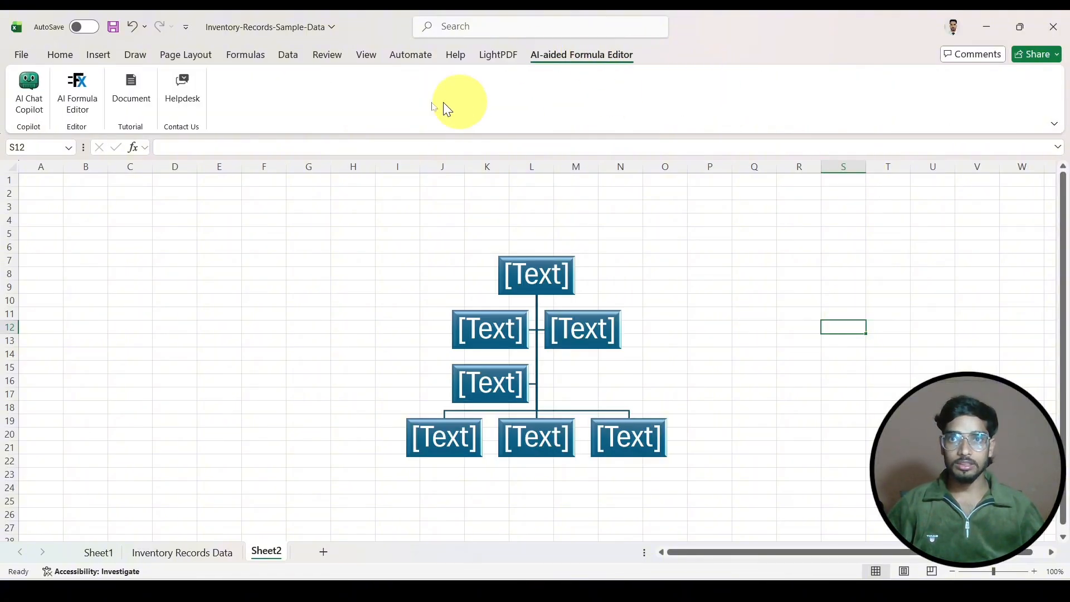
click(510, 57)
click(546, 374)
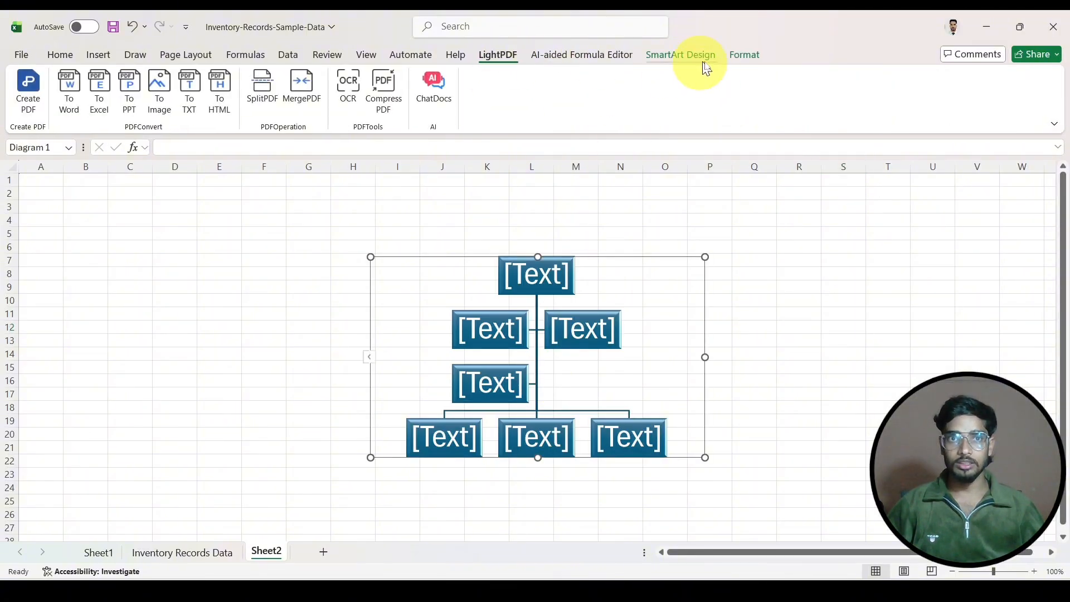
click(744, 56)
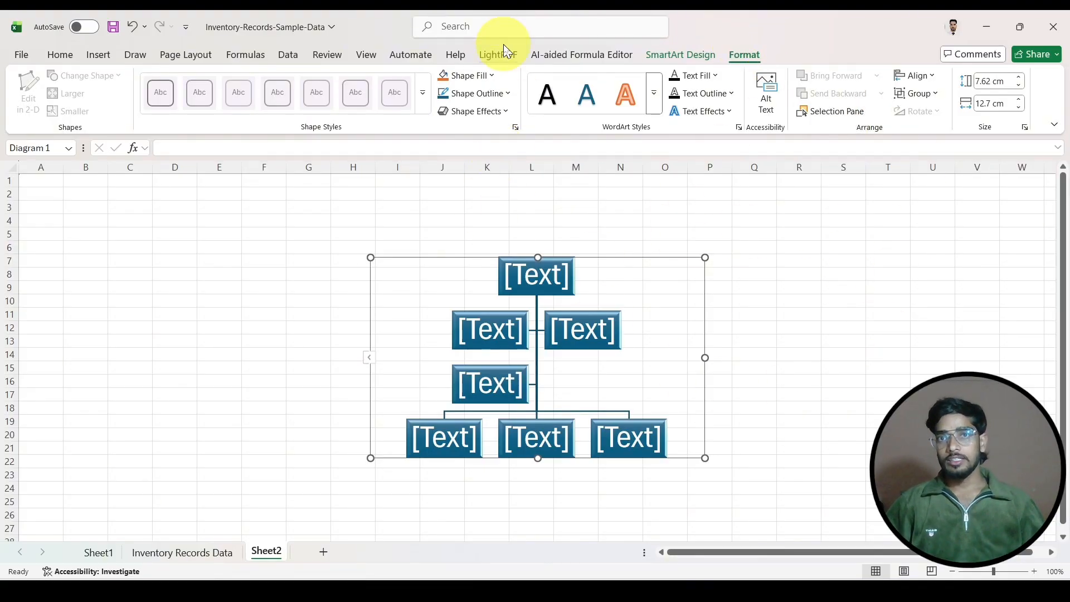
click(495, 76)
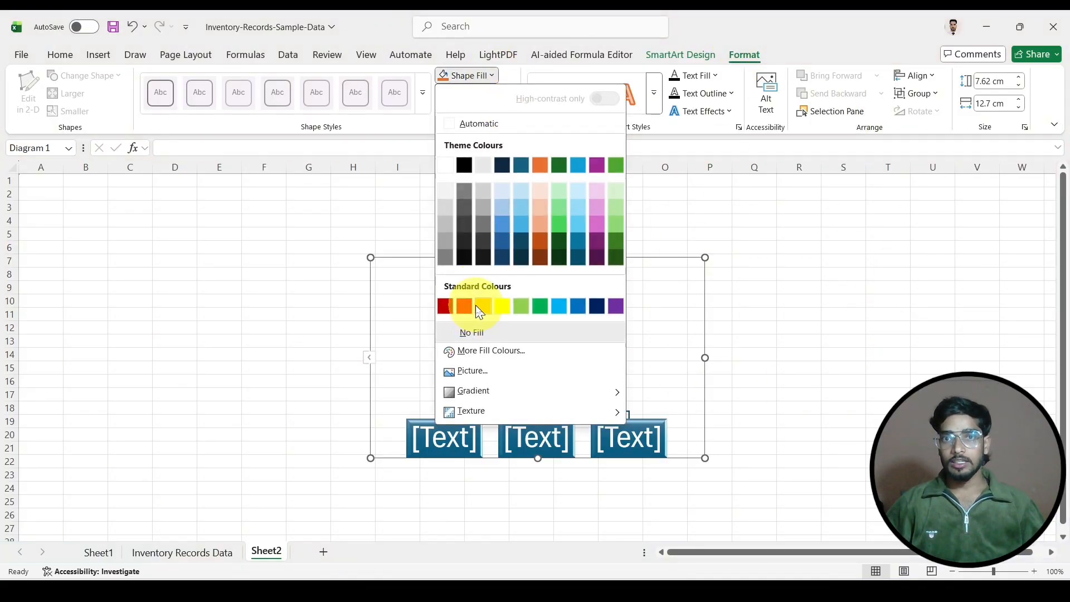
click(465, 307)
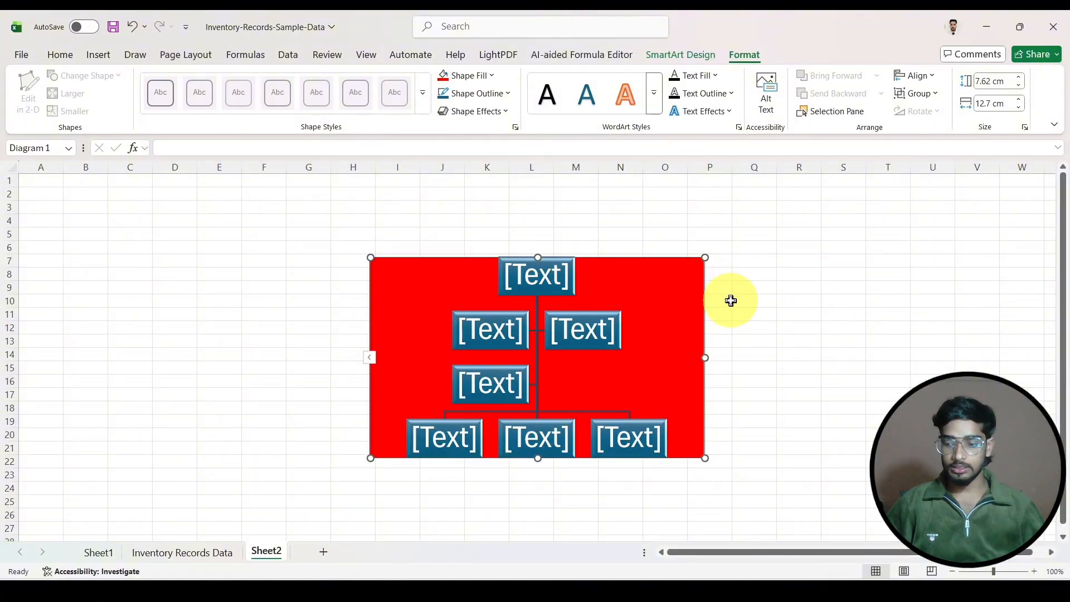
key(ctrl+z)
Step: Insert a checkbox in cell I3 beside the Laptop row on the Inventory Records Data sheet
click(96, 54)
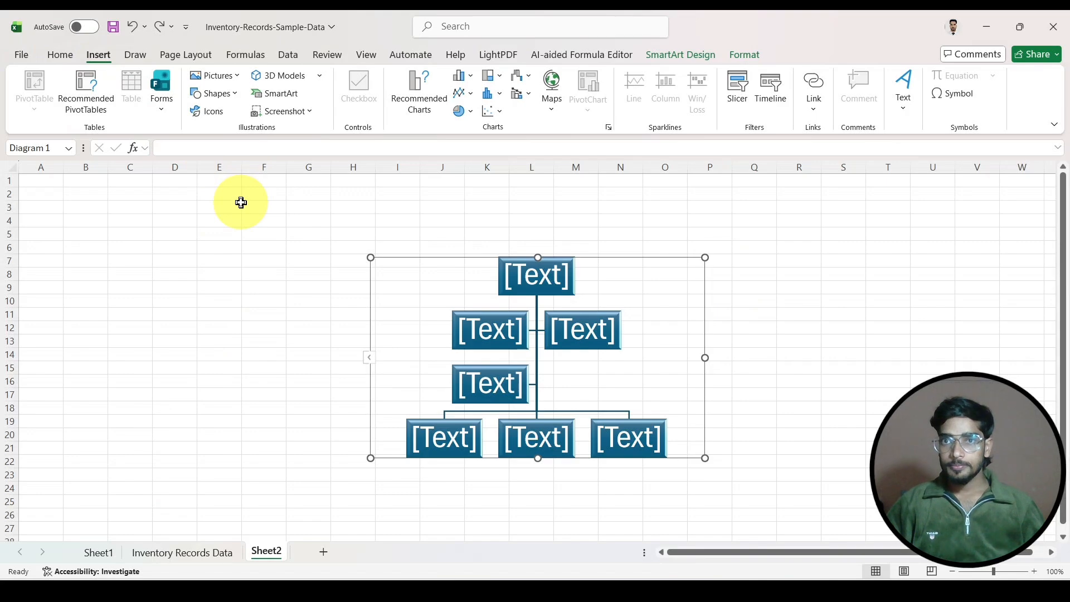
click(182, 554)
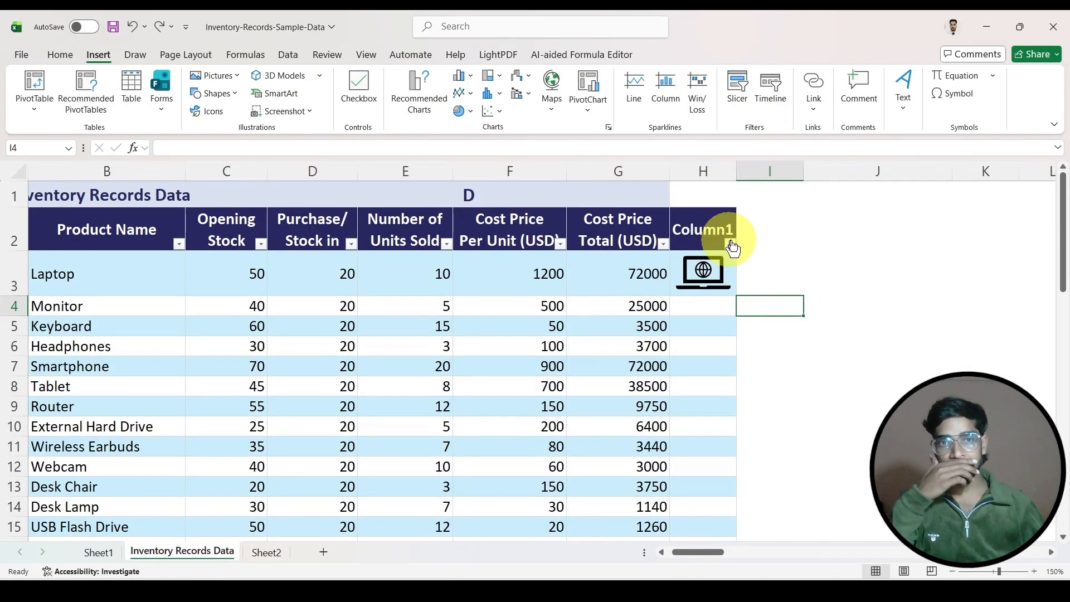
click(767, 273)
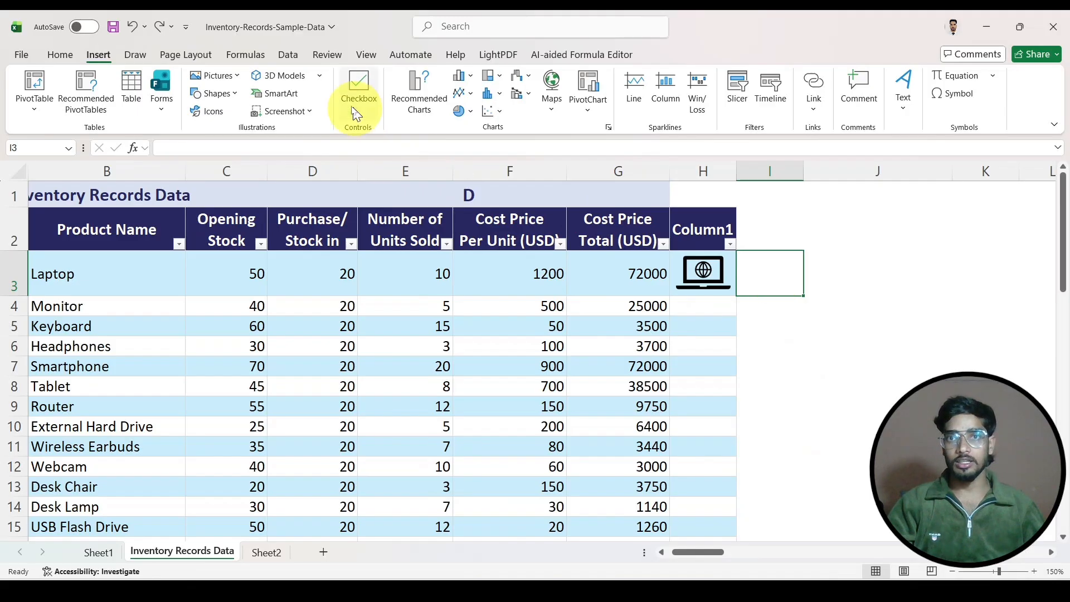
click(359, 88)
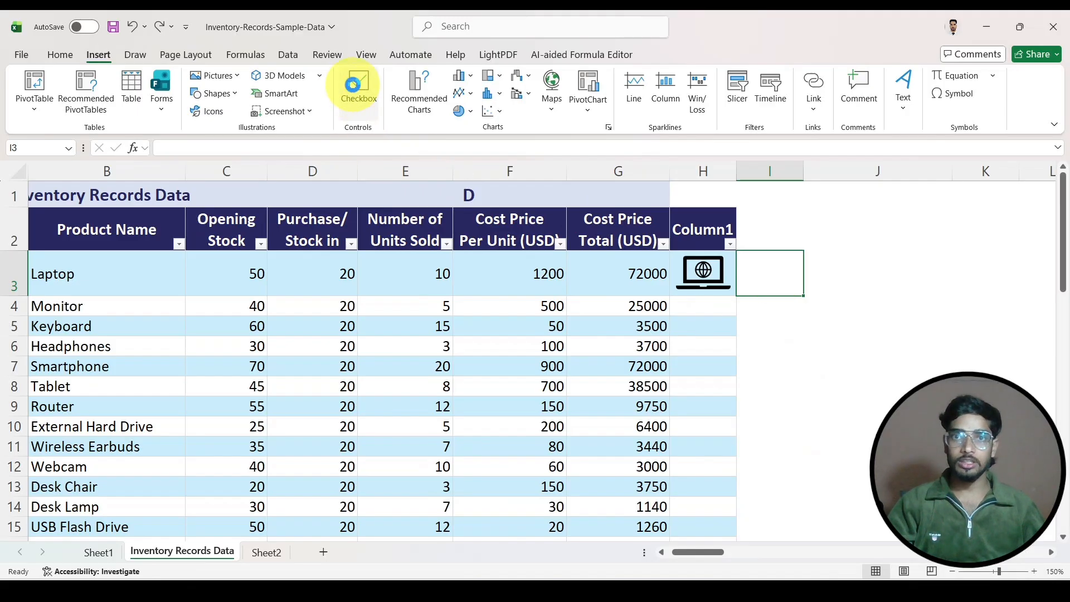
click(824, 385)
Step: Toggle the checkbox in cell I3 on and off several times and leave it ticked
click(771, 289)
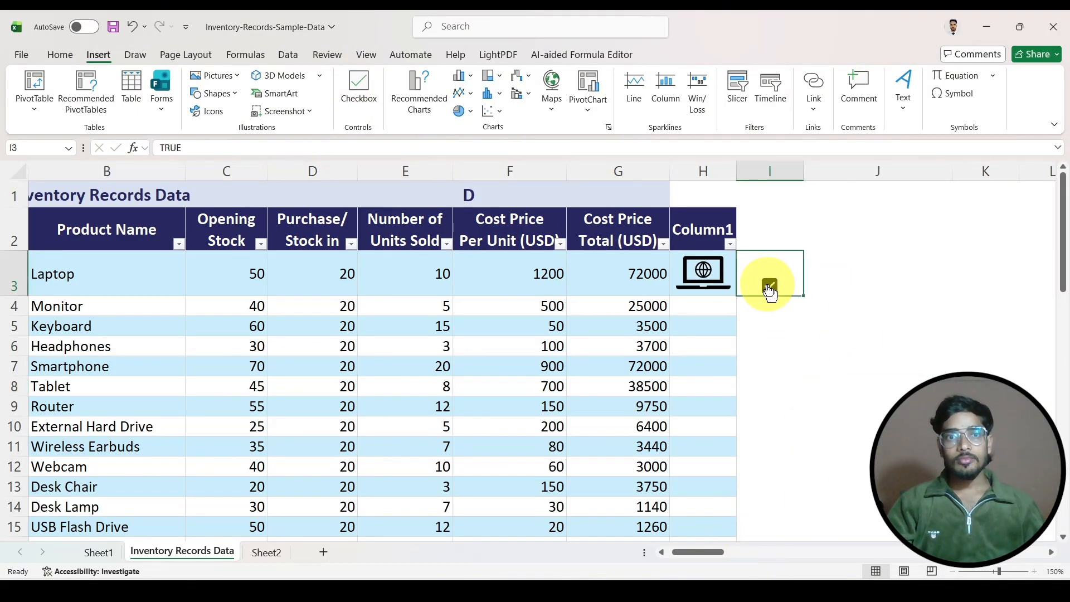
click(774, 292)
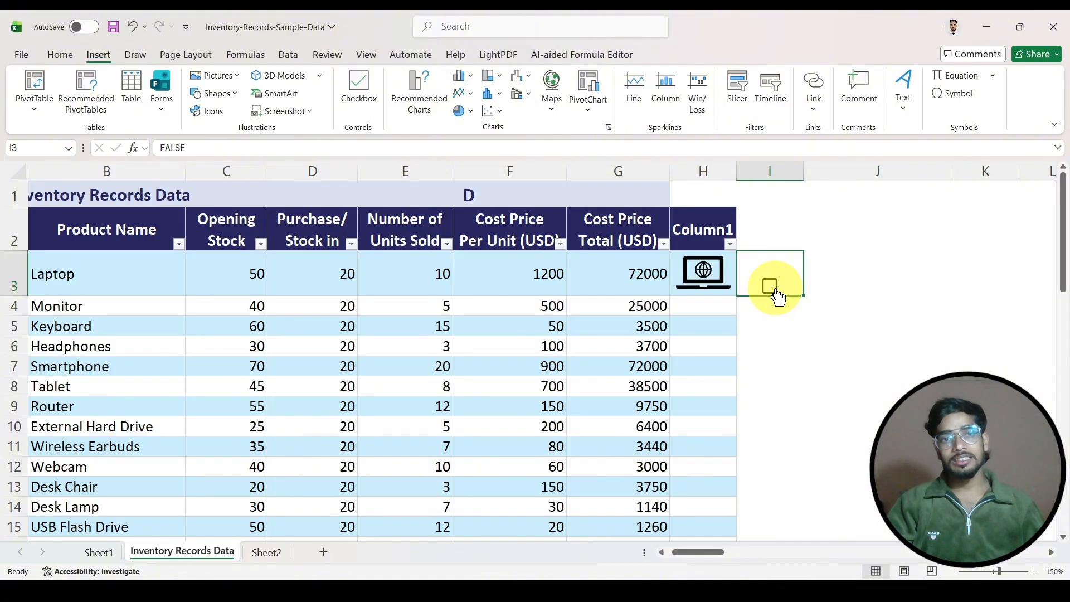
click(774, 292)
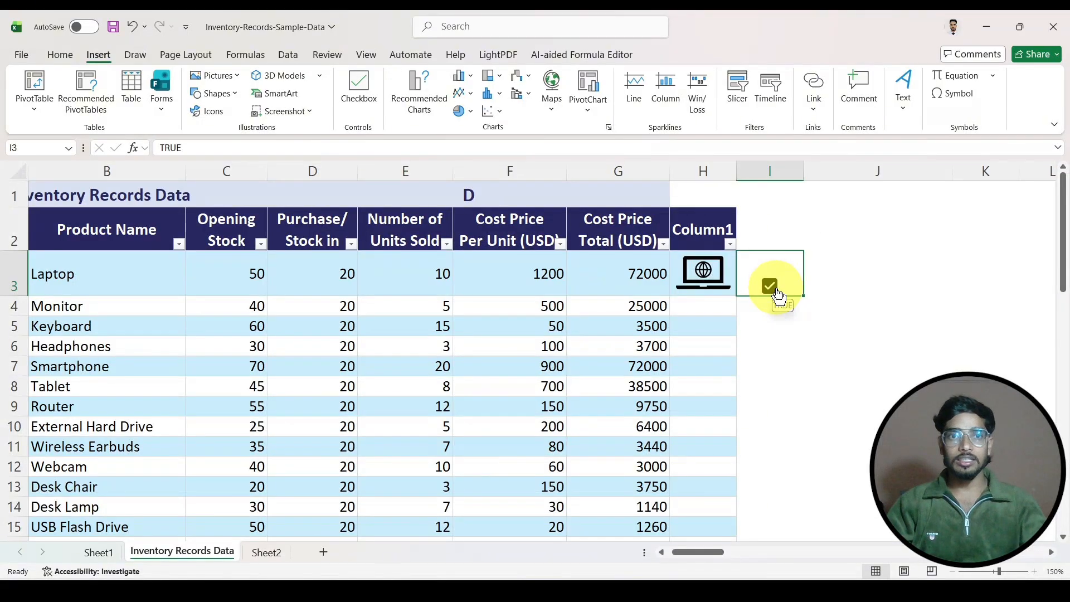
click(853, 298)
click(769, 286)
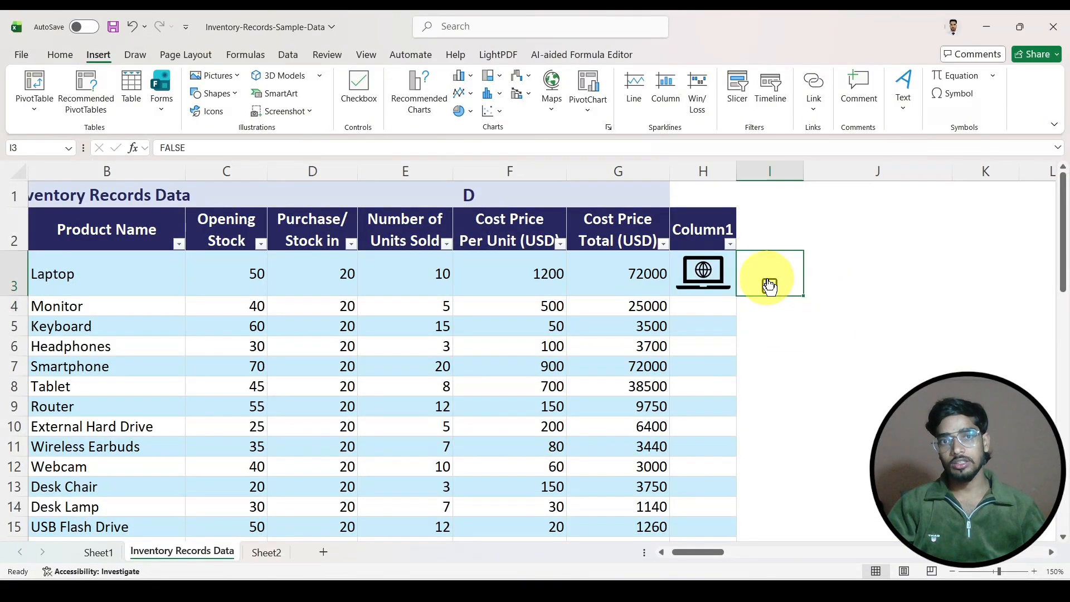
click(769, 286)
click(770, 289)
click(769, 286)
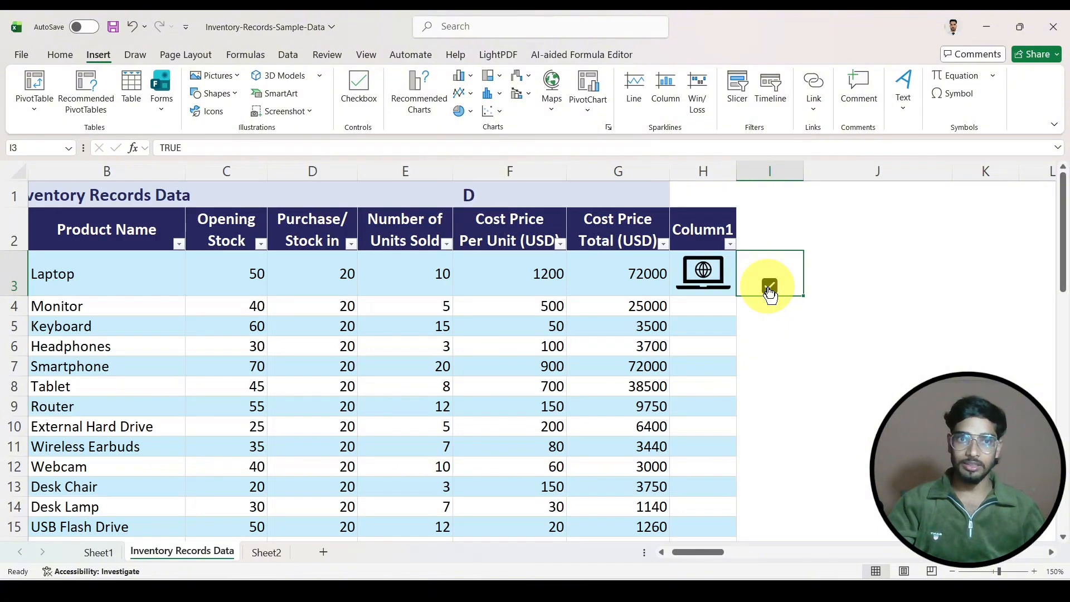
click(807, 366)
click(771, 299)
click(770, 286)
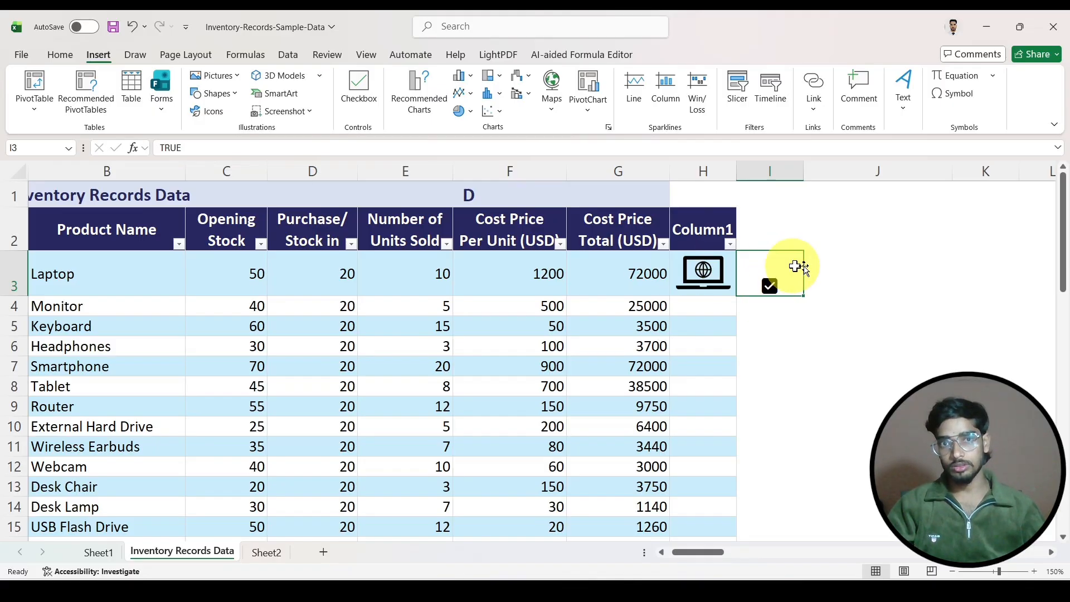
click(926, 273)
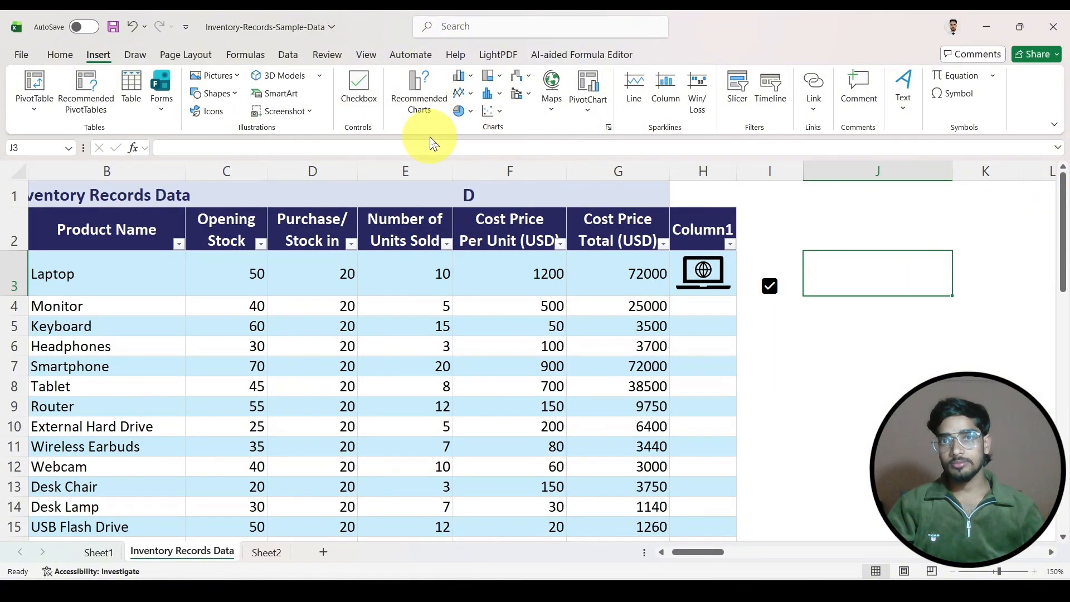
click(461, 75)
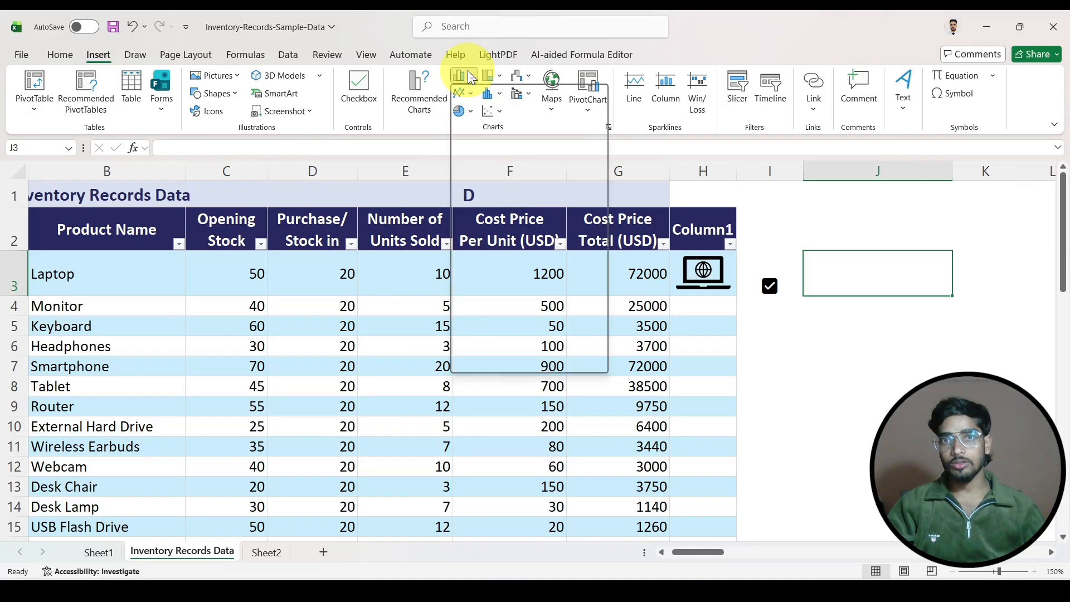
click(472, 76)
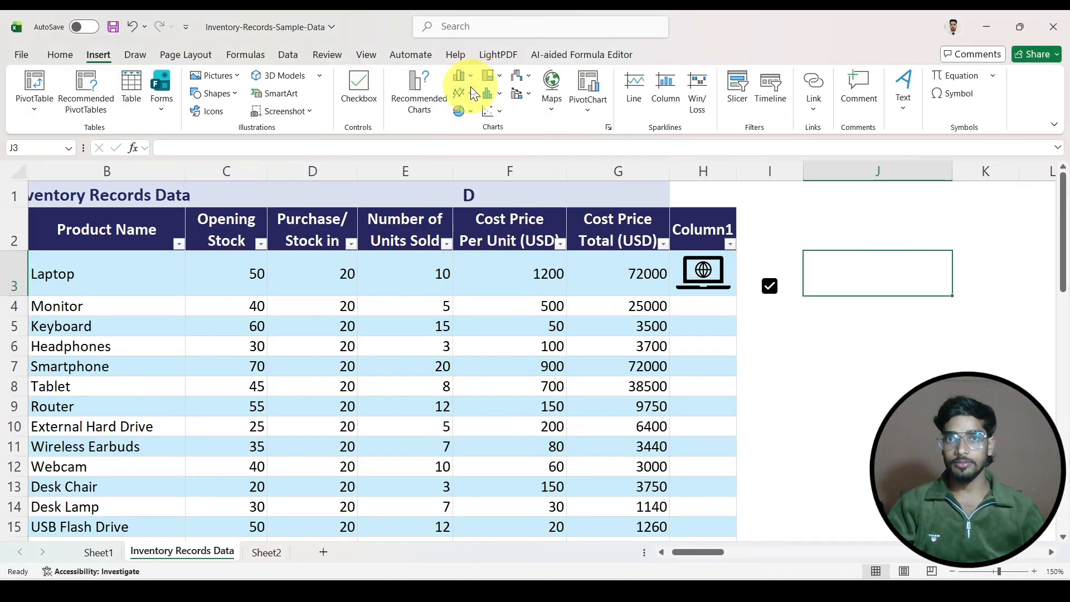
click(473, 93)
click(473, 93)
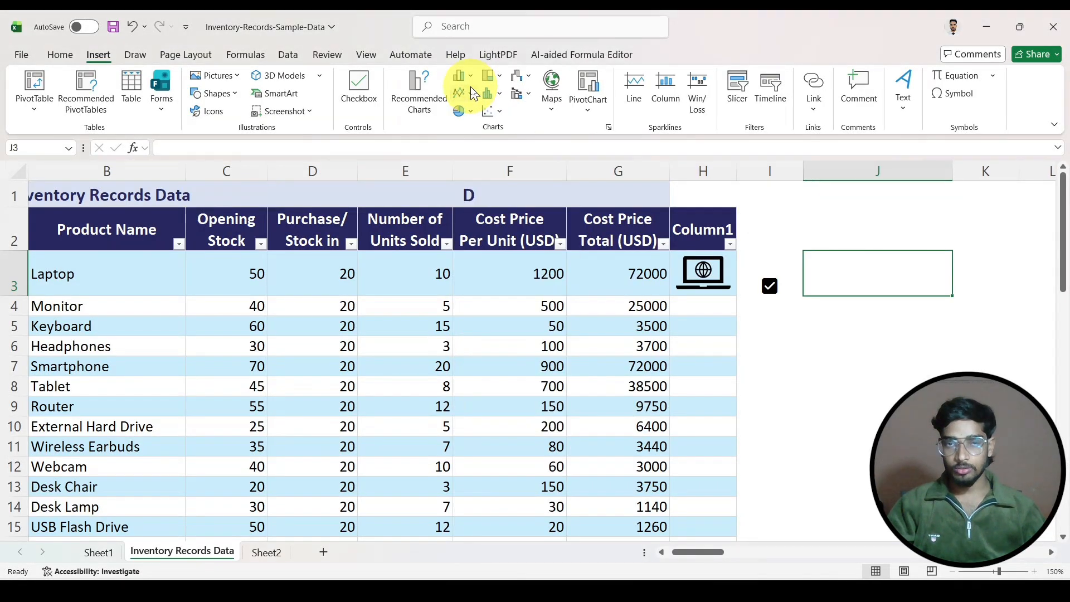